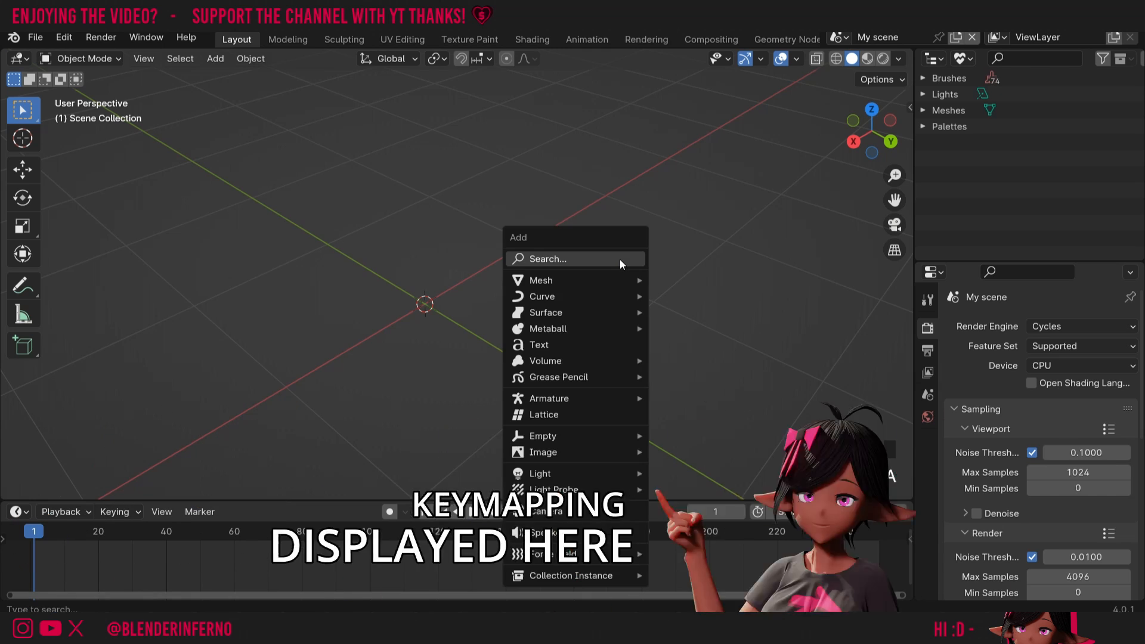
- Add a torus mesh to the empty scene and give it a Decimate modifier
mouse_move(592, 276)
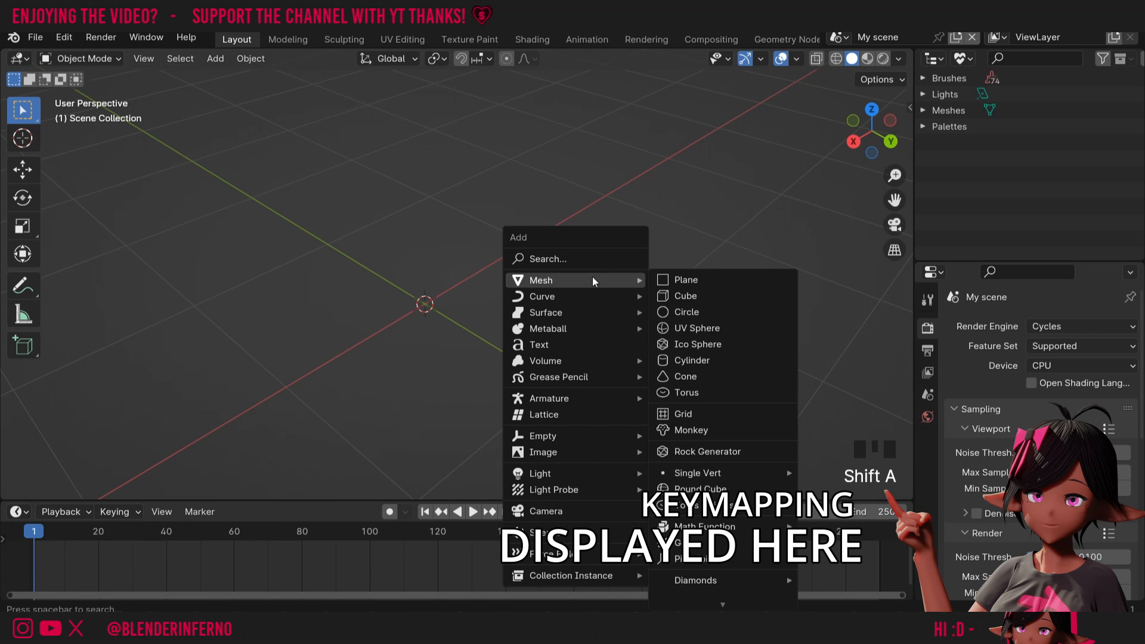
click(707, 392)
click(927, 468)
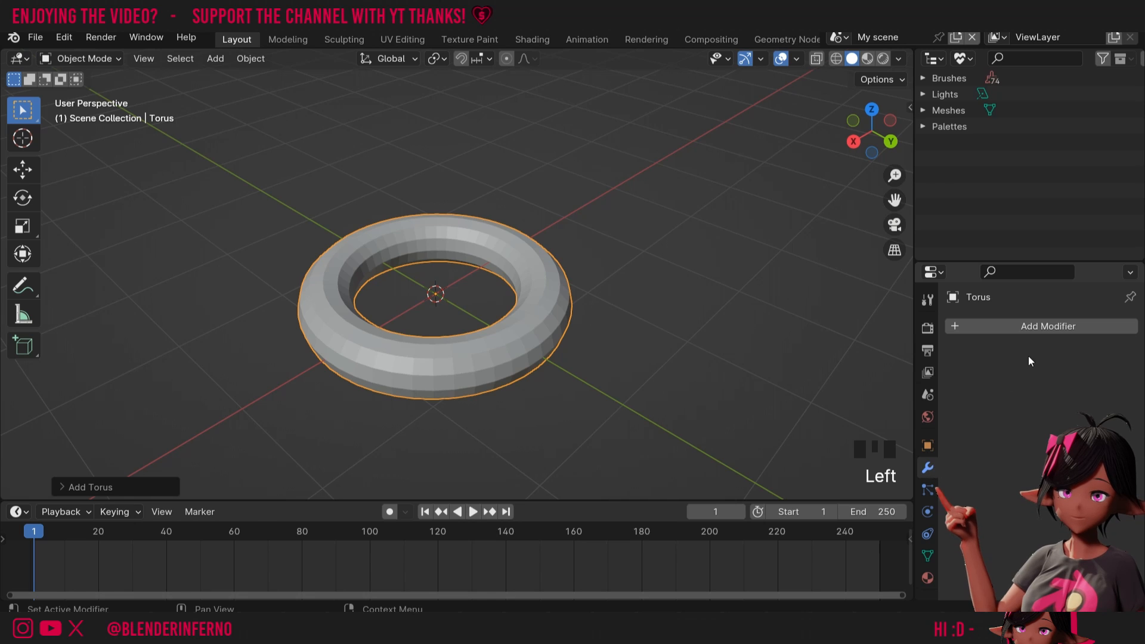
click(996, 329)
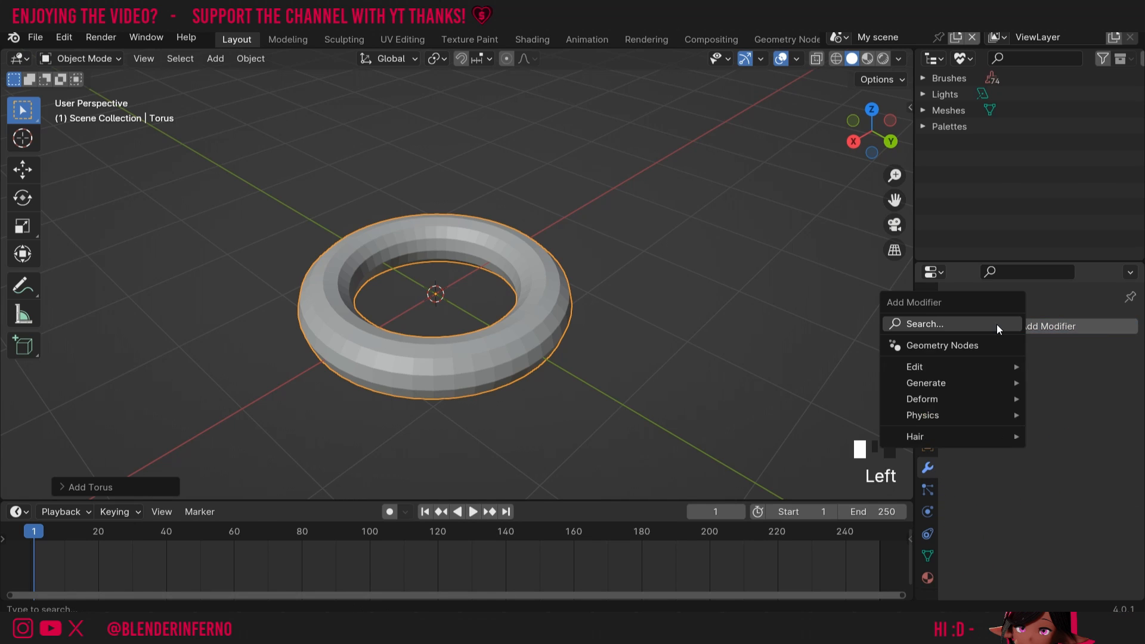
click(981, 327)
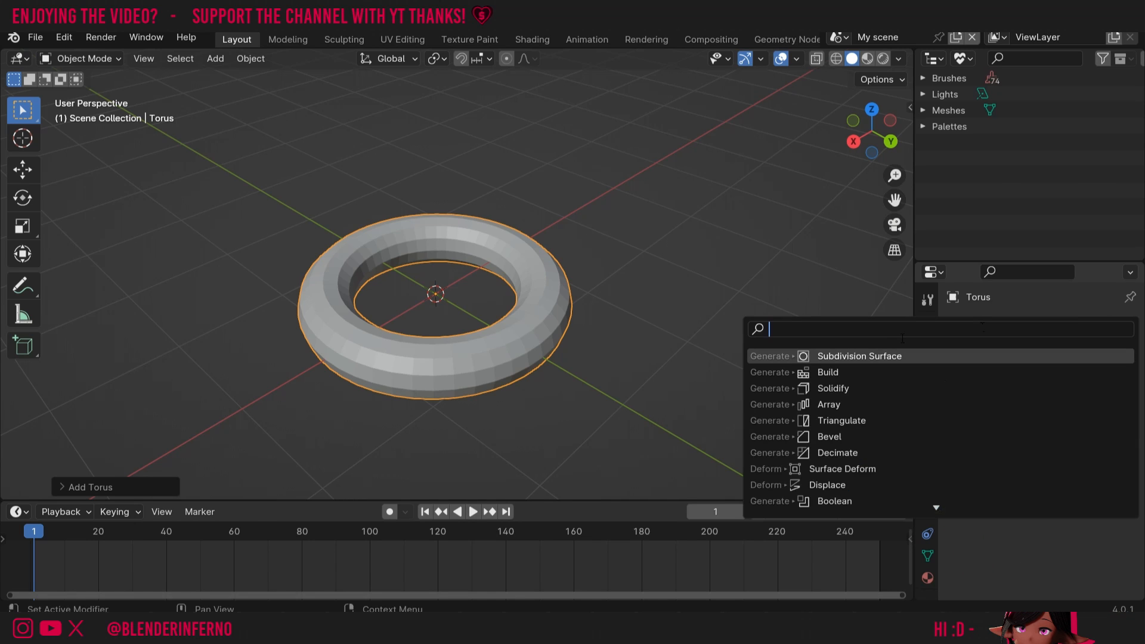
text(de)
key(Return)
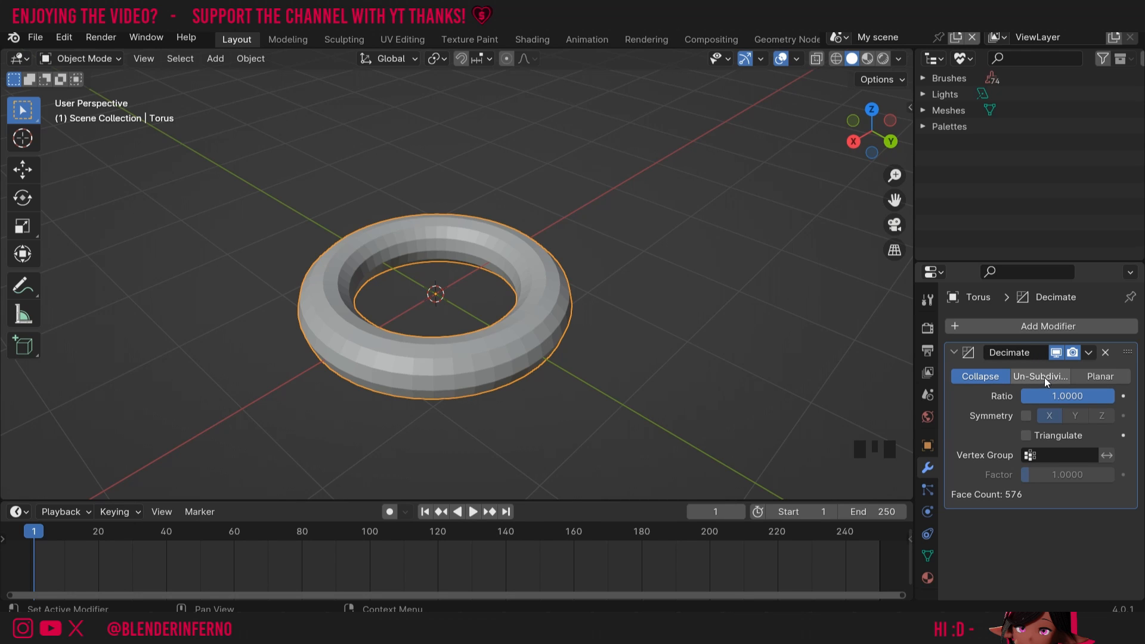
- Switch the torus's Decimate modifier to Un-Subdivide and try the iterations, ending at 1
click(1043, 378)
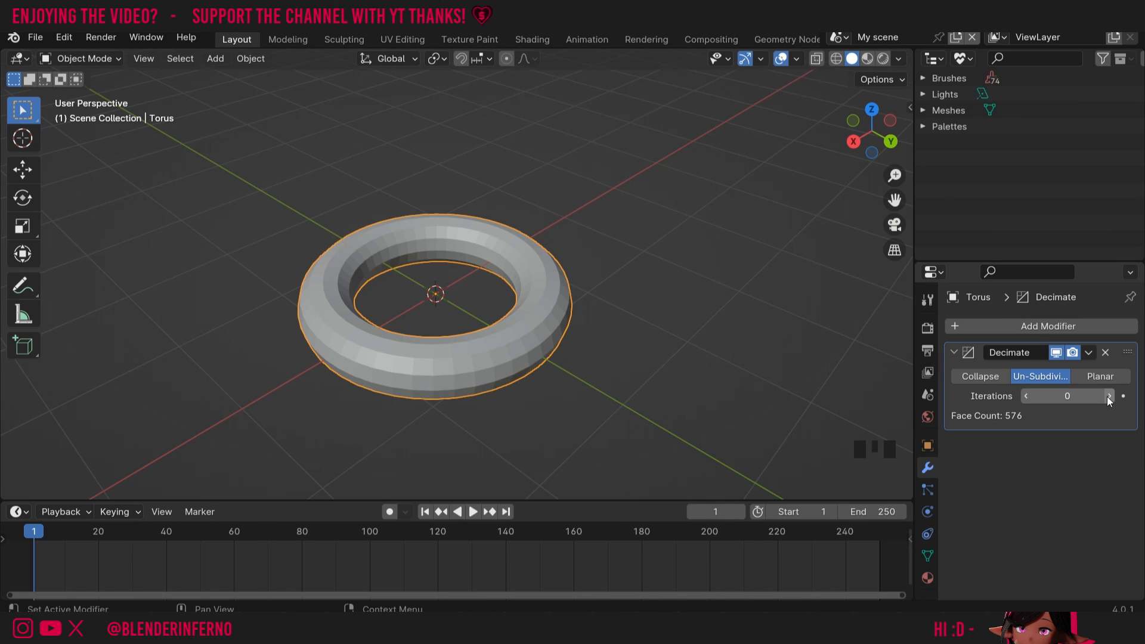
mouse_move(872, 131)
mouse_down()
mouse_move(886, 132)
mouse_move(862, 133)
mouse_up()
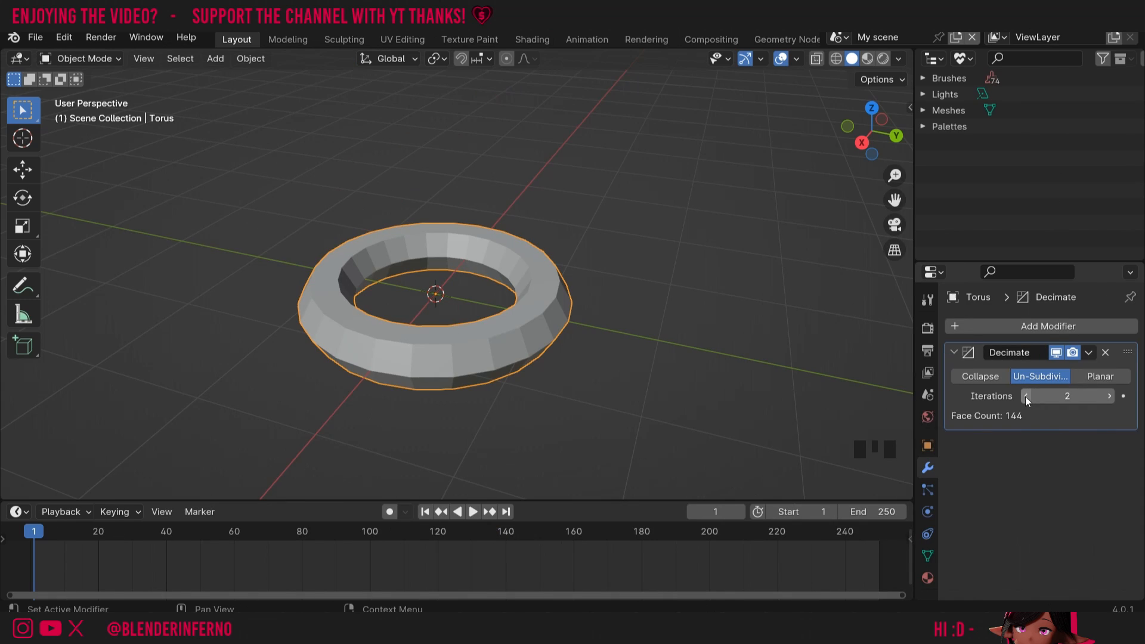
click(1025, 396)
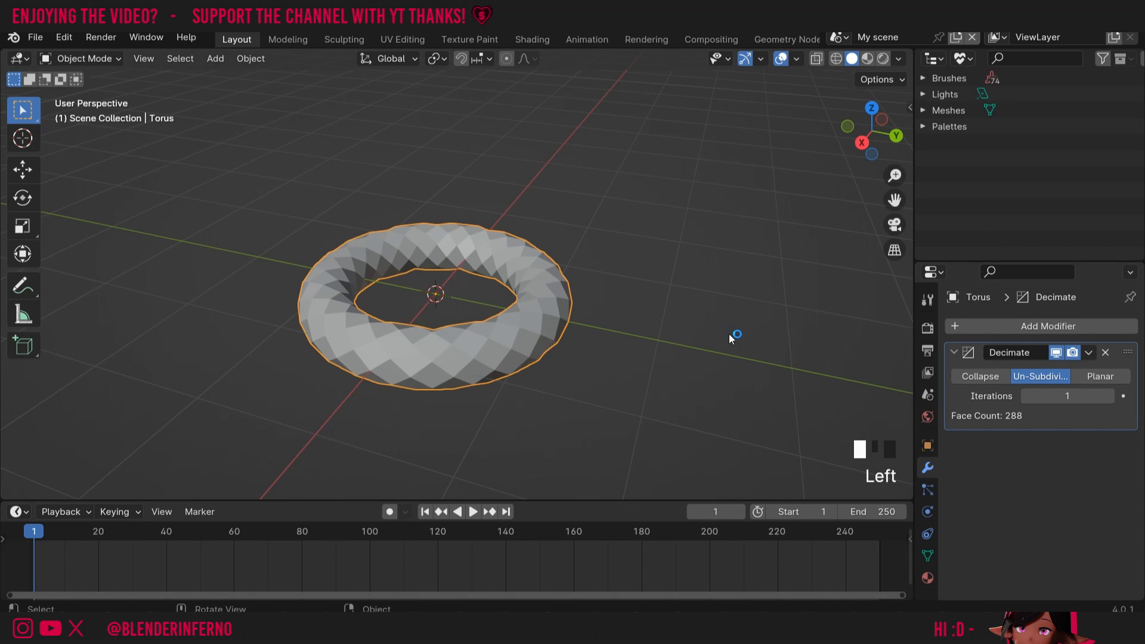
drag(871, 132, 933, 176)
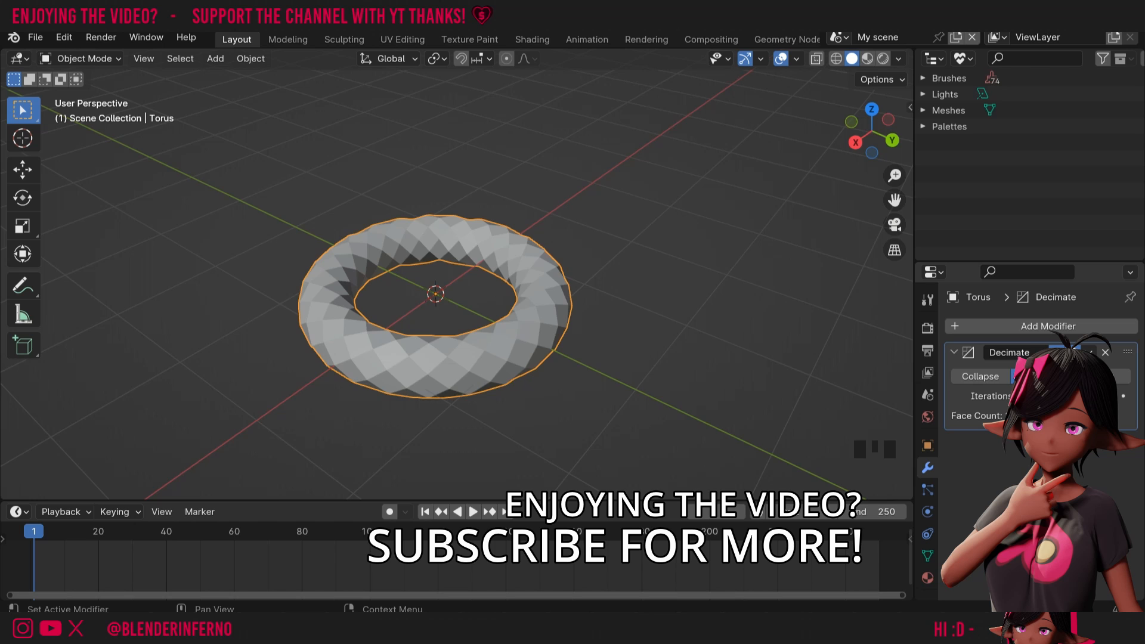
- Switch the torus's Decimate modifier to Collapse and set its ratio to 0.5
click(975, 377)
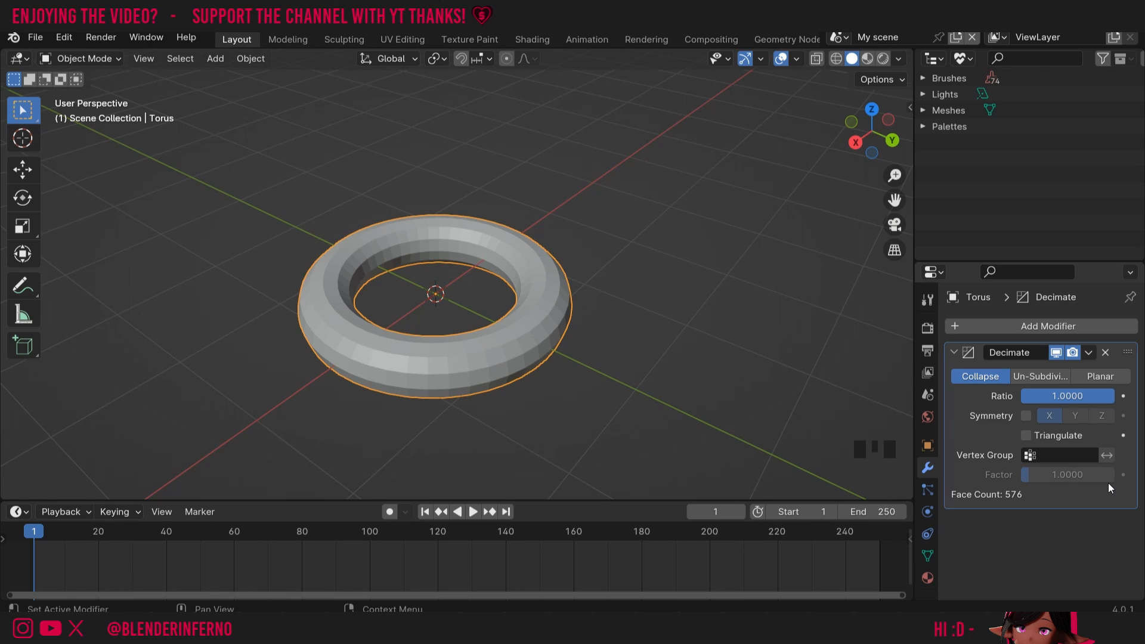
click(1064, 395)
text(0)
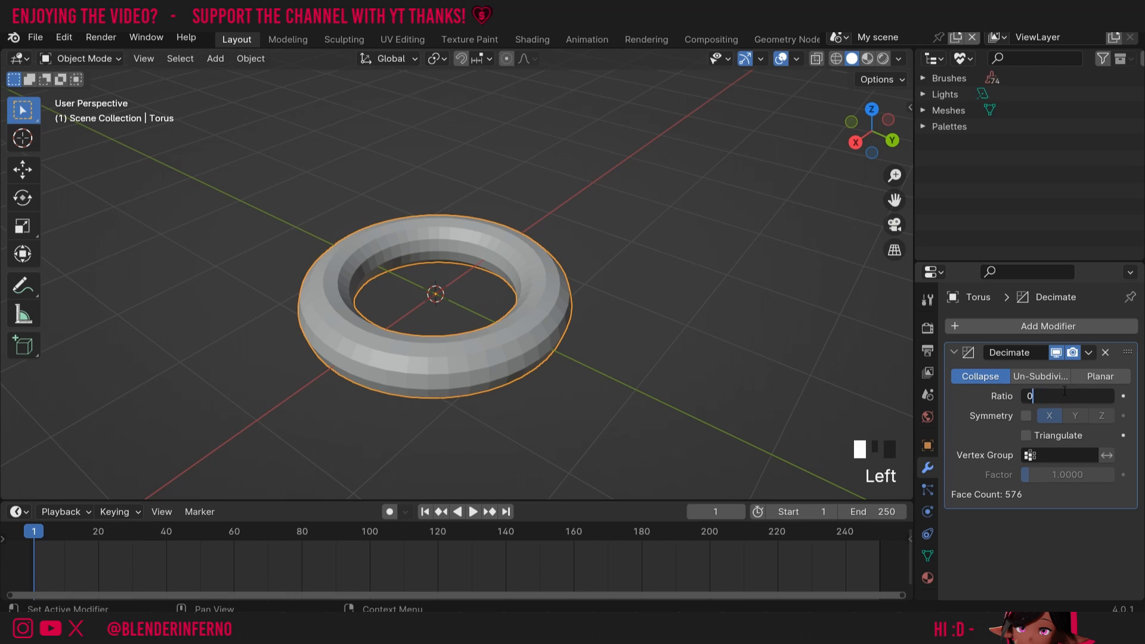
text(.5)
key(Return)
- Lower the torus's Decimate collapse ratio to 0 and inspect the reduced shape
mouse_move(872, 126)
mouse_down()
mouse_move(898, 200)
mouse_move(868, 165)
mouse_move(875, 137)
mouse_up()
drag(1067, 397, 1021, 396)
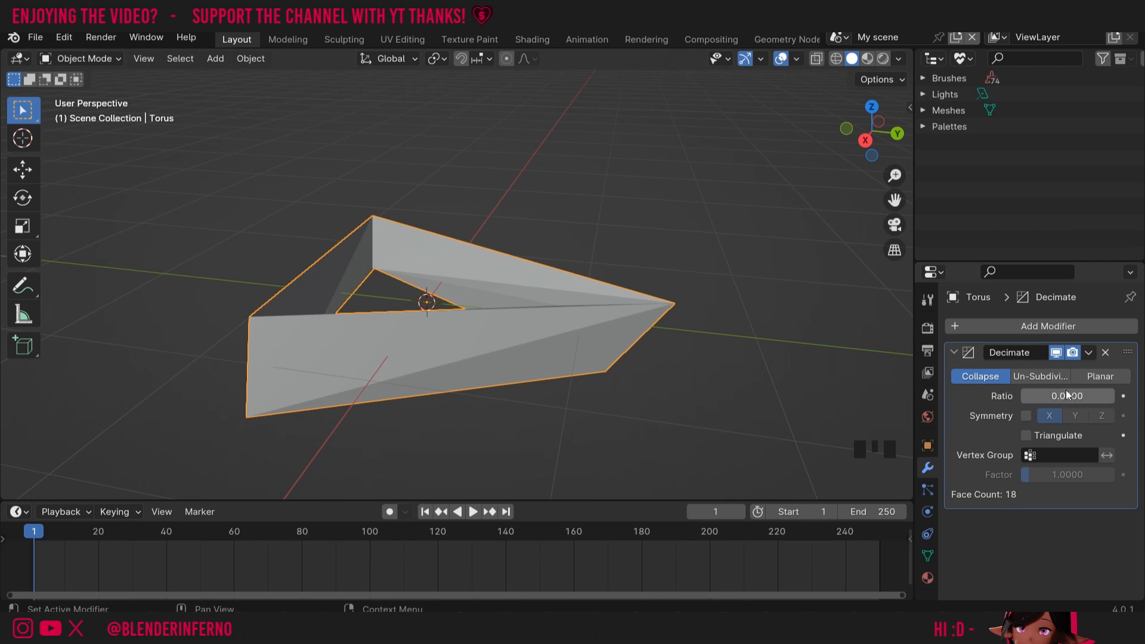
drag(880, 135, 844, 171)
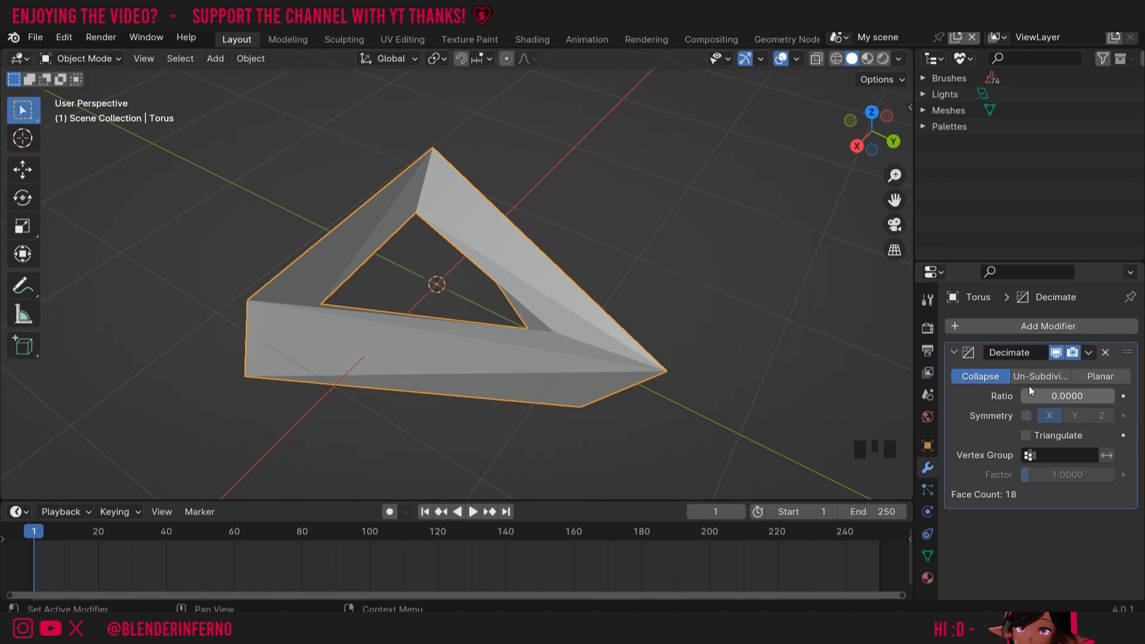
- Set the torus's Decimate collapse ratio back to 0.5
click(1061, 397)
text(.5)
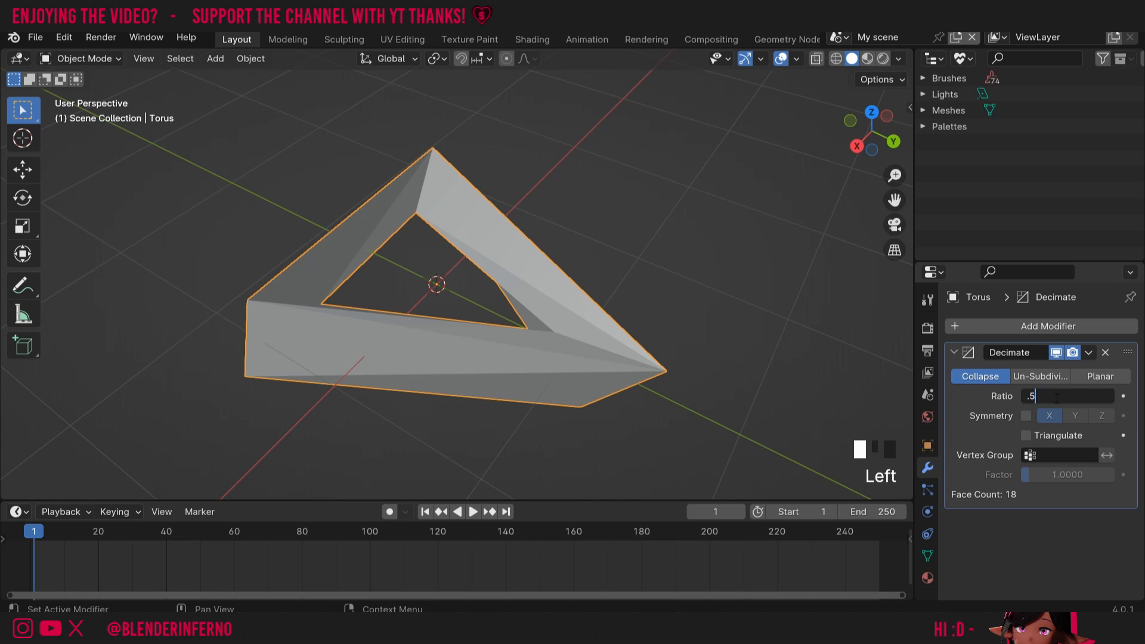
key(Return)
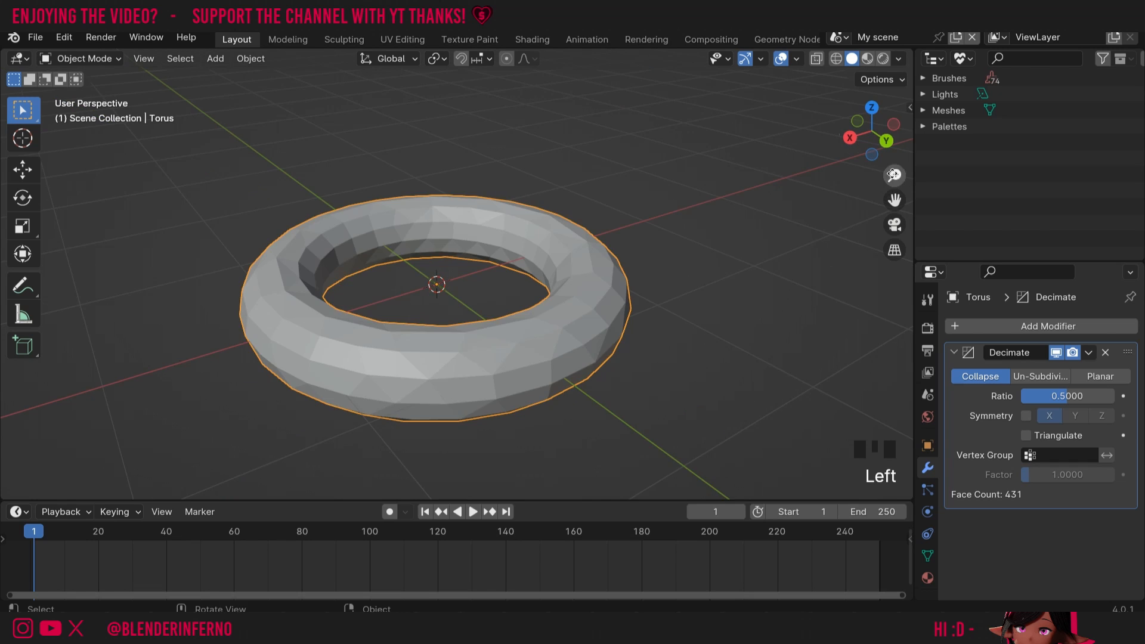
- Add a cube mesh and move it along the Y axis, clear of the torus
drag(894, 176, 895, 238)
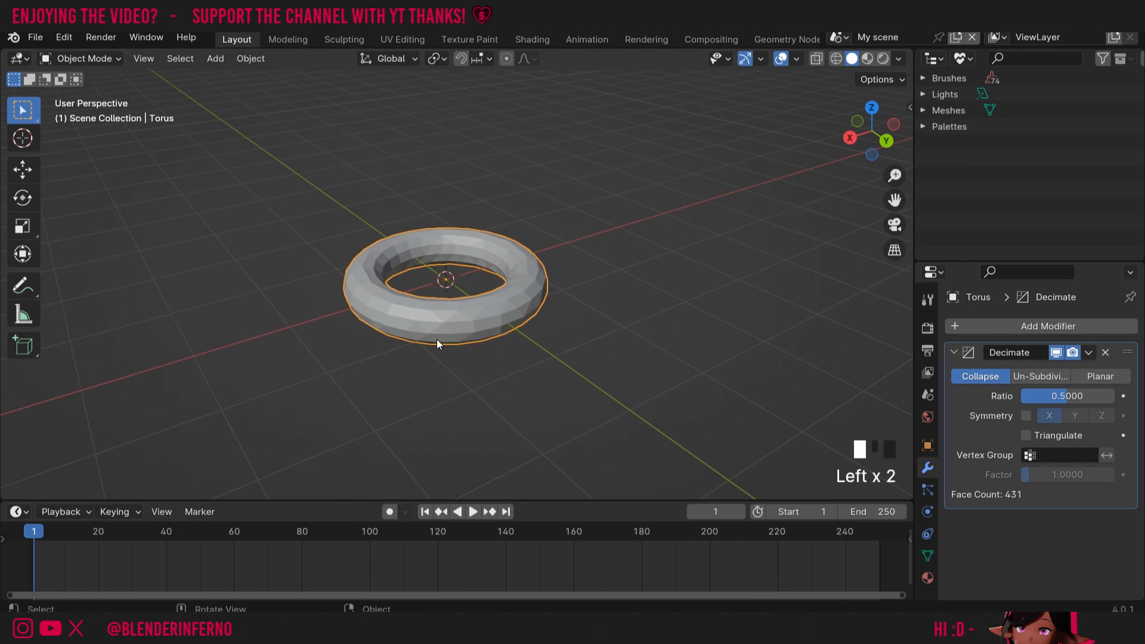
key(shift+a)
mouse_move(415, 306)
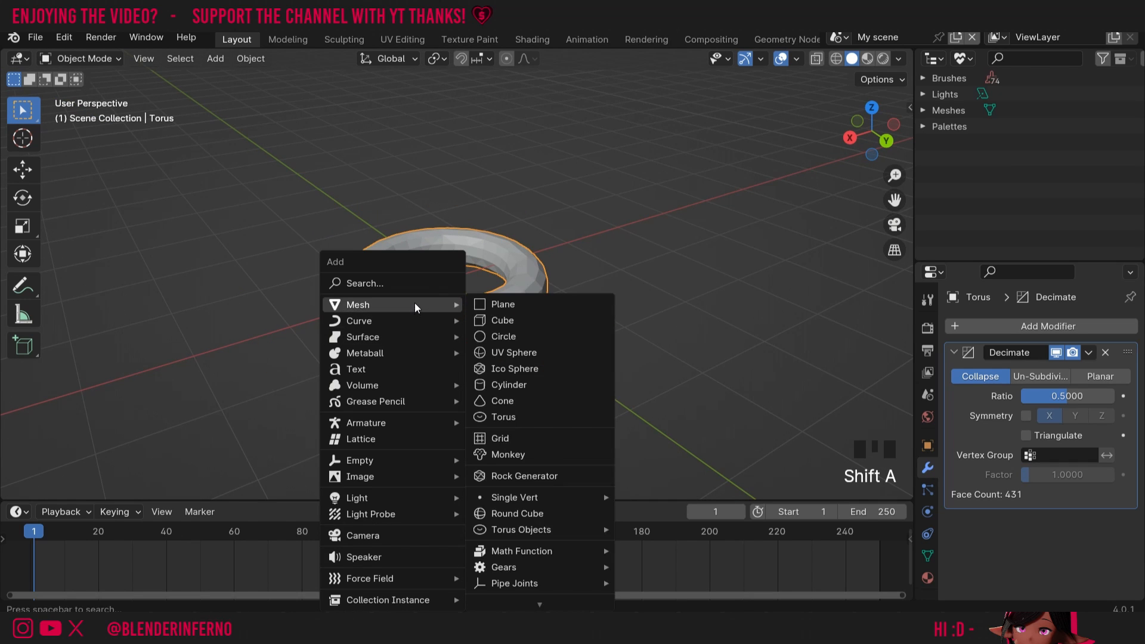
click(514, 320)
key(g)
key(y)
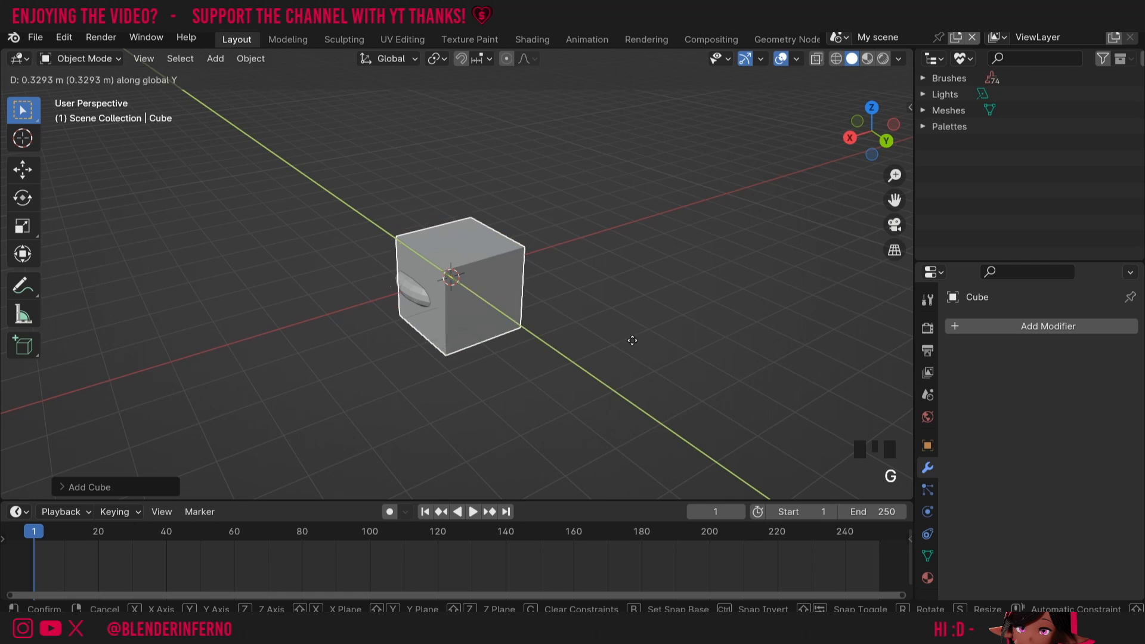
click(726, 381)
- Subdivide all faces of the cube with 10 cuts and return to Object Mode
key(Tab)
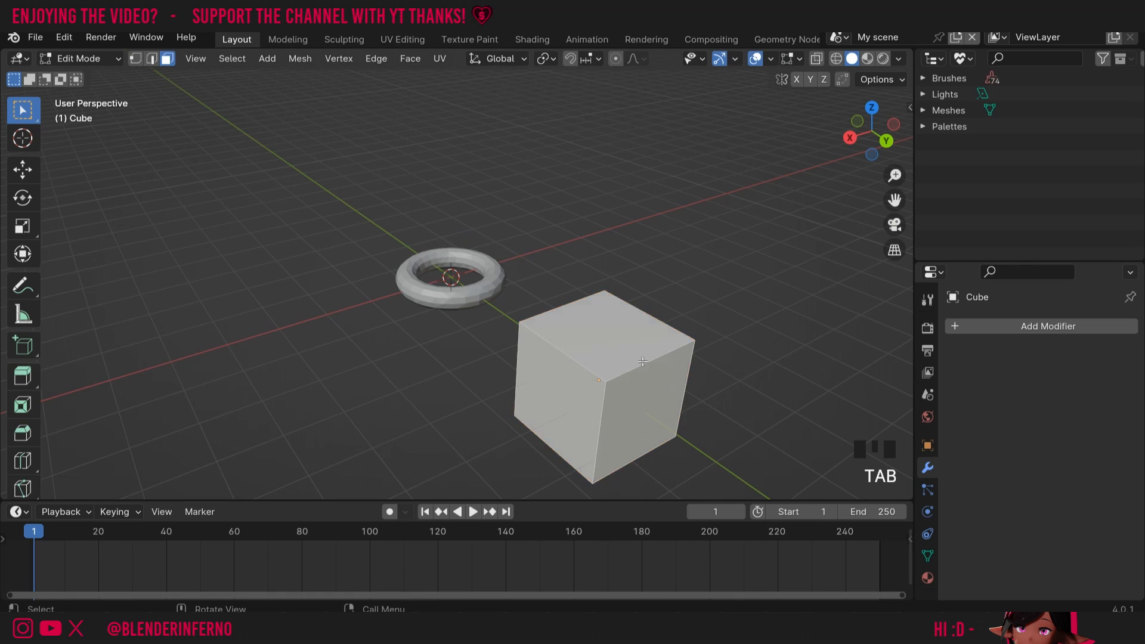
right_click(663, 392)
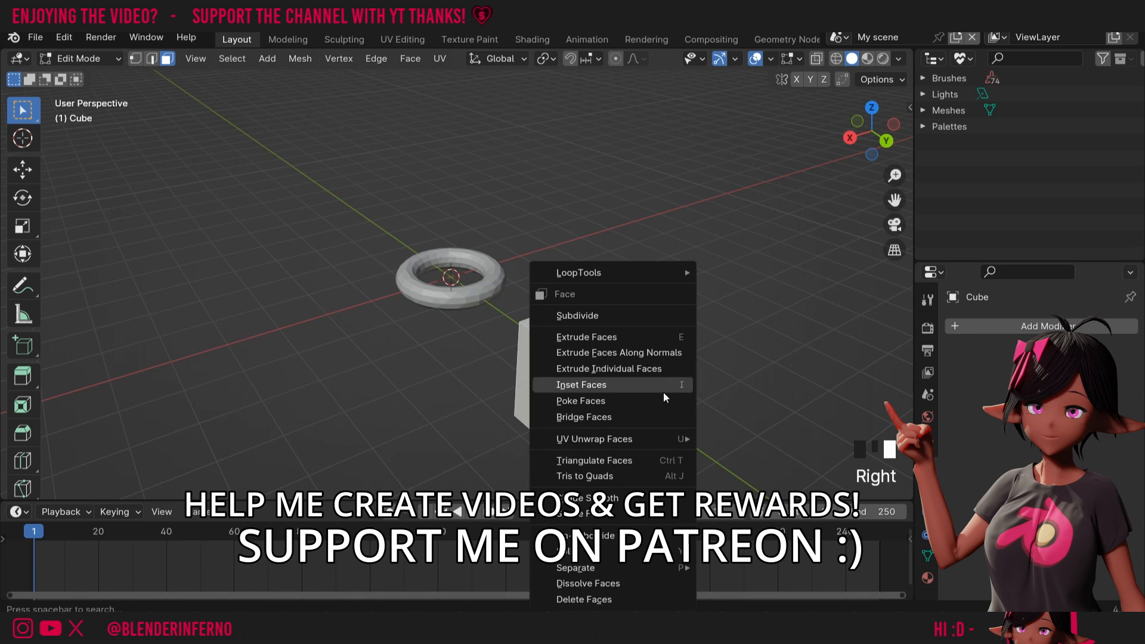
click(626, 314)
click(67, 487)
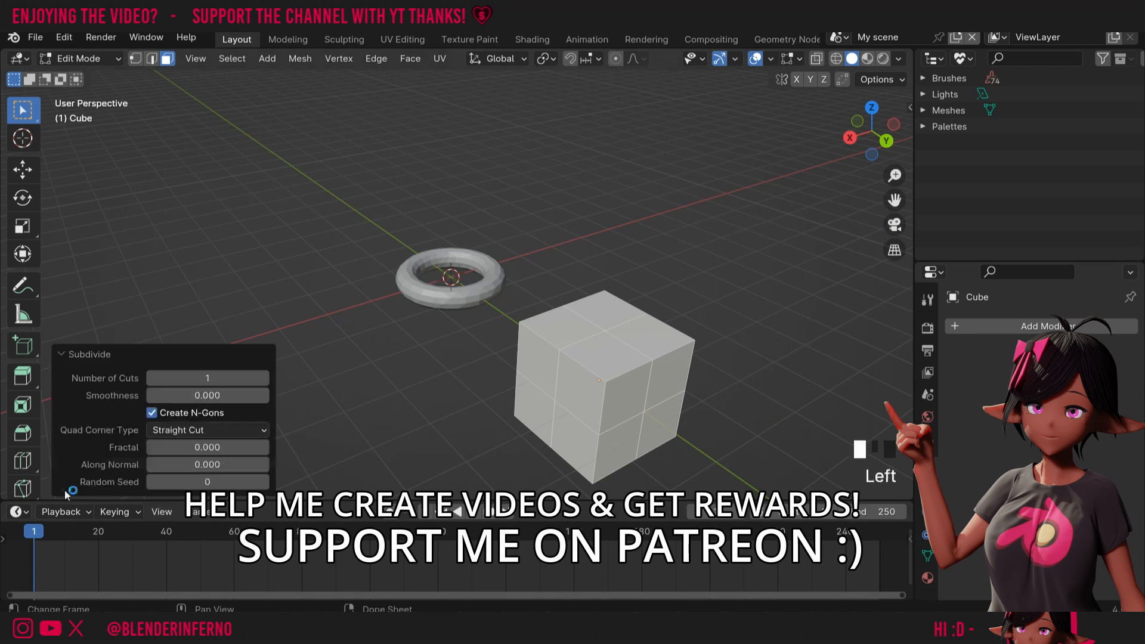
click(266, 379)
click(265, 380)
click(265, 380)
click(265, 380)
click(266, 380)
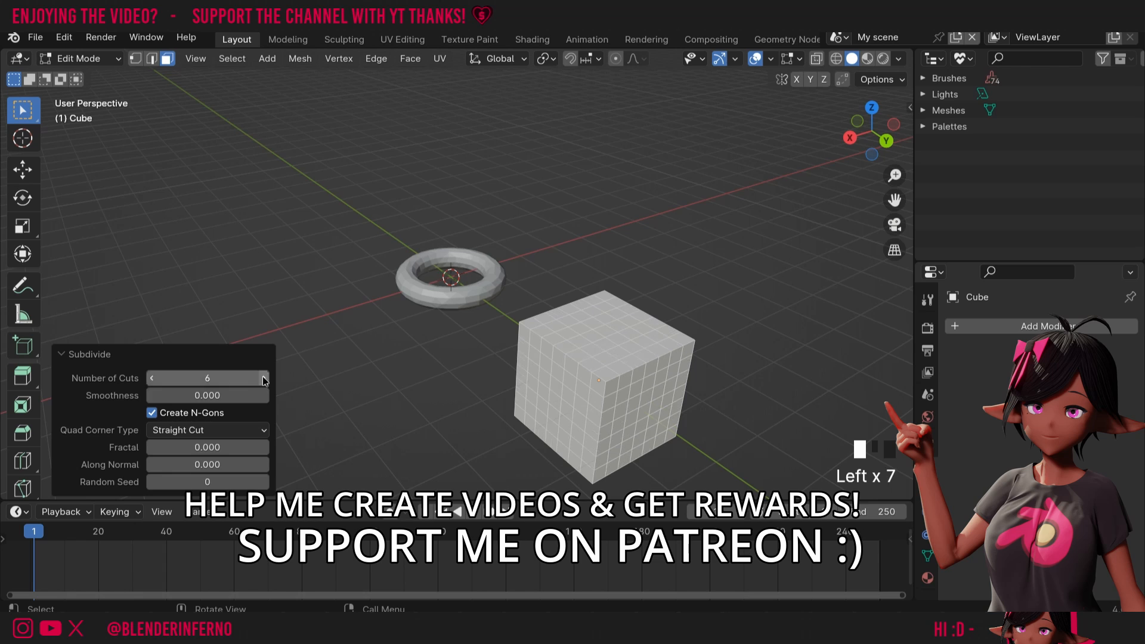
click(265, 380)
click(265, 380)
click(265, 380)
click(265, 380)
click(265, 380)
key(Tab)
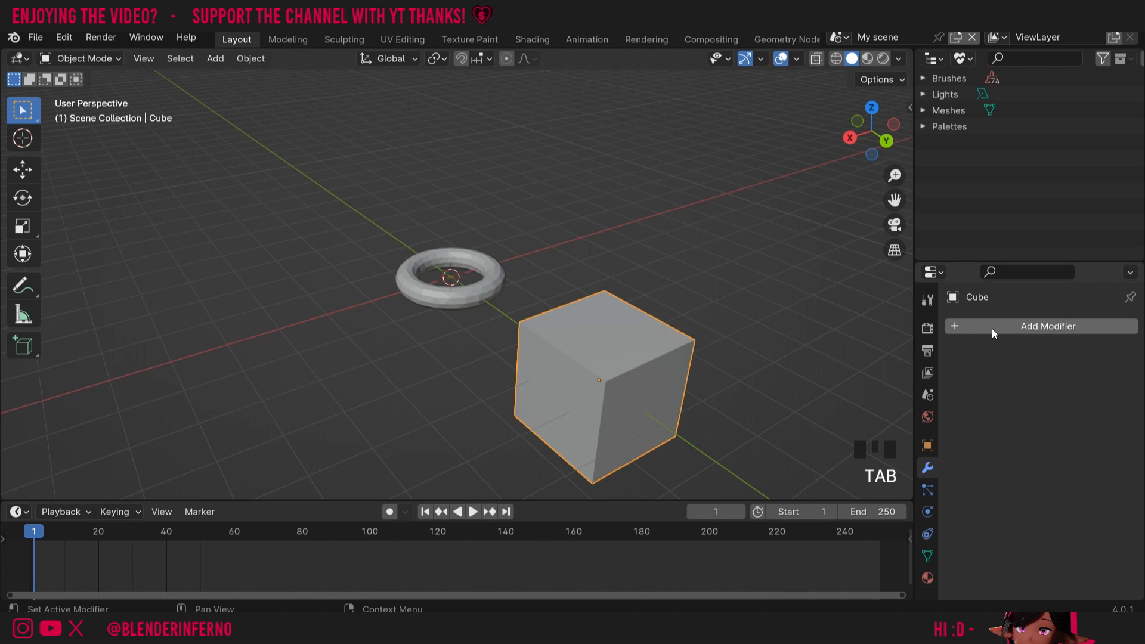
- Add a Decimate modifier to the cube and set its collapse ratio to 0.5
click(999, 328)
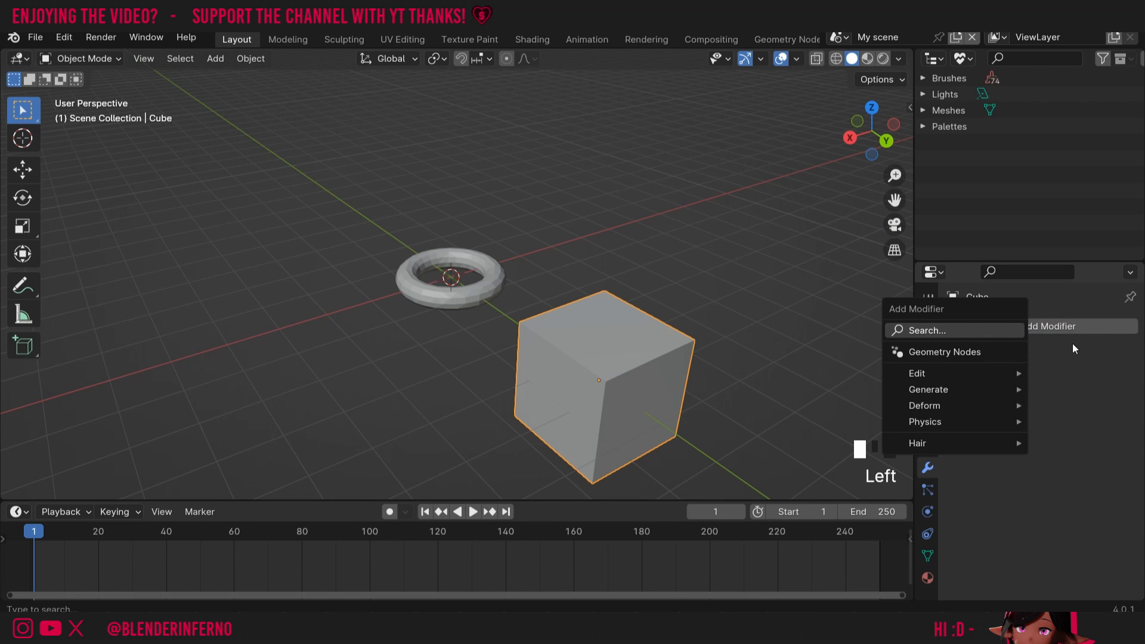
click(990, 328)
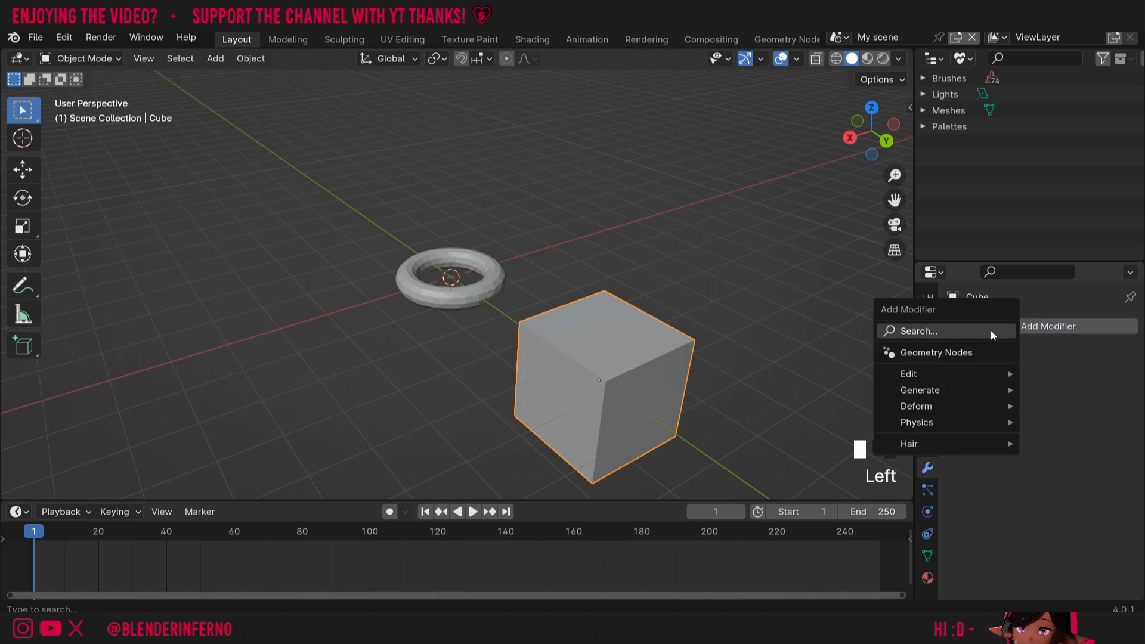
click(990, 330)
key(Return)
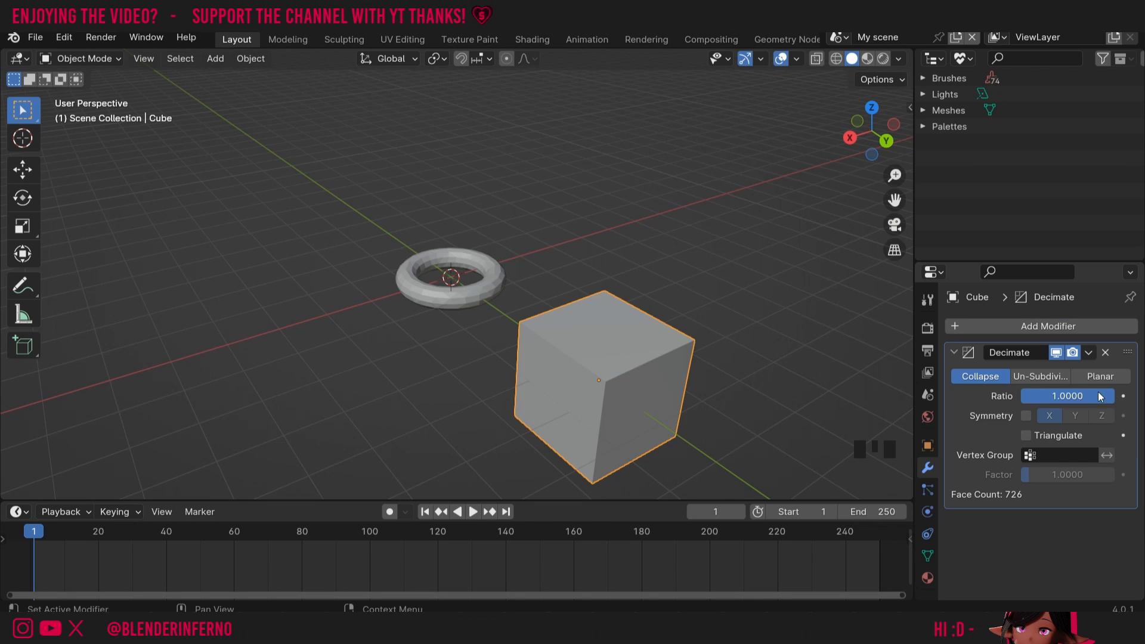
click(1110, 396)
text(0.5)
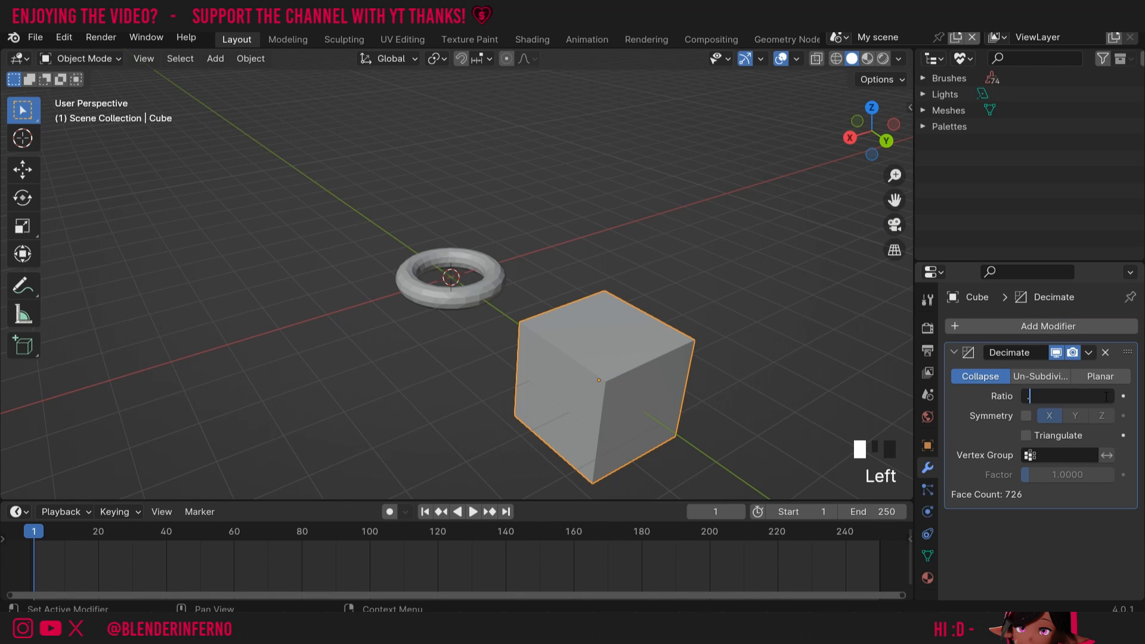
key(Return)
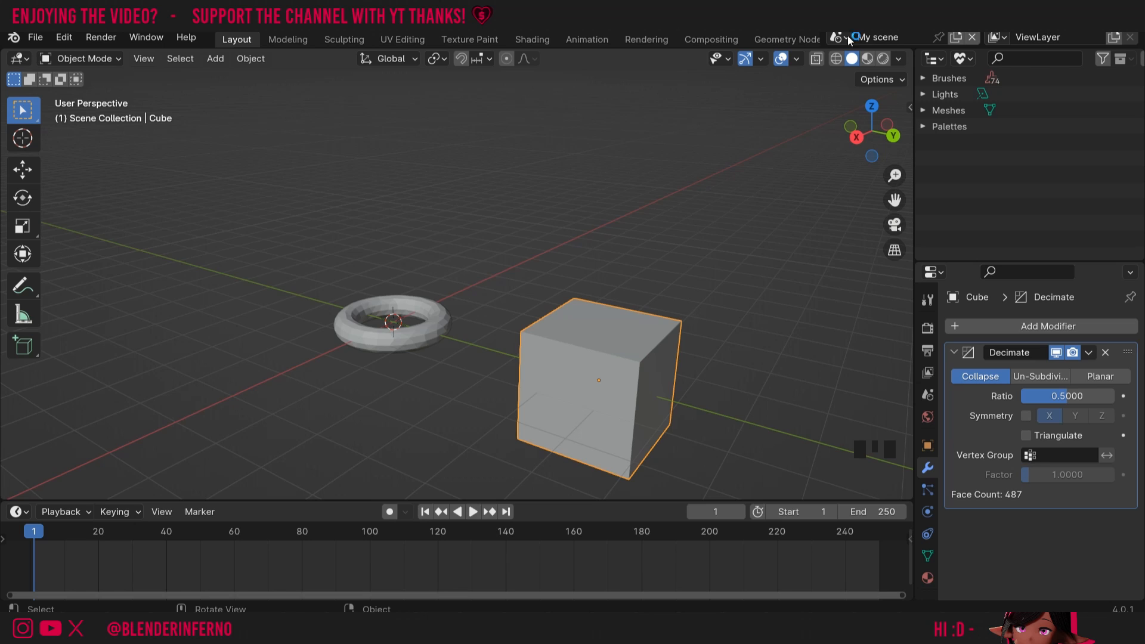
- Turn on the wireframe overlay and lower the cube's Decimate ratio to about 0.29
click(796, 59)
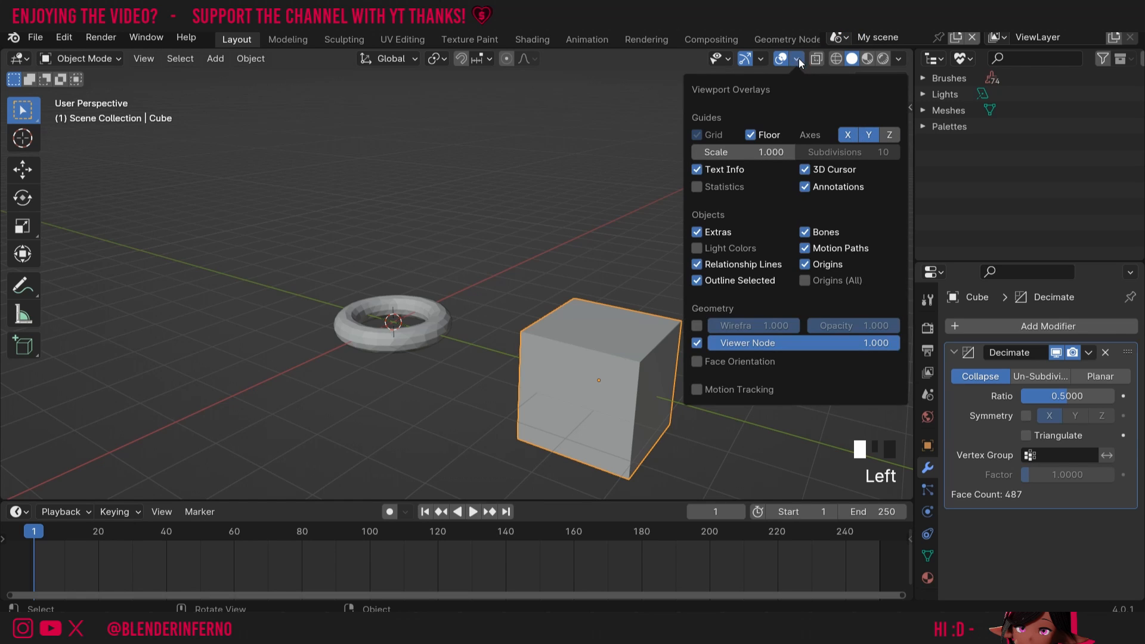
click(696, 325)
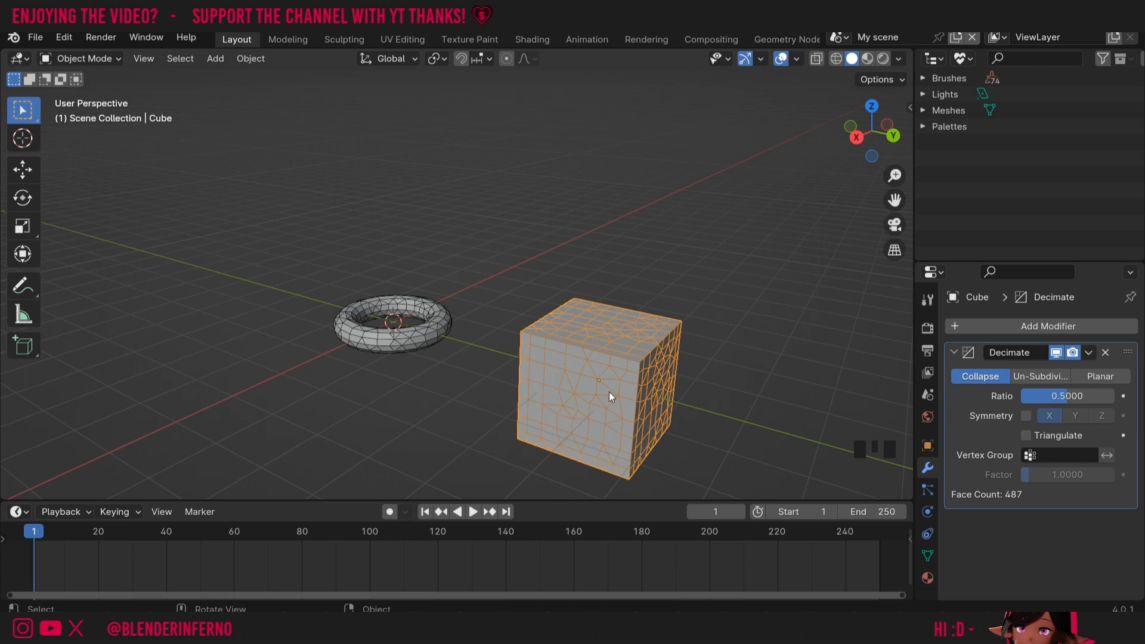
mouse_move(1066, 394)
mouse_down()
mouse_move(1030, 395)
mouse_move(1047, 396)
mouse_up()
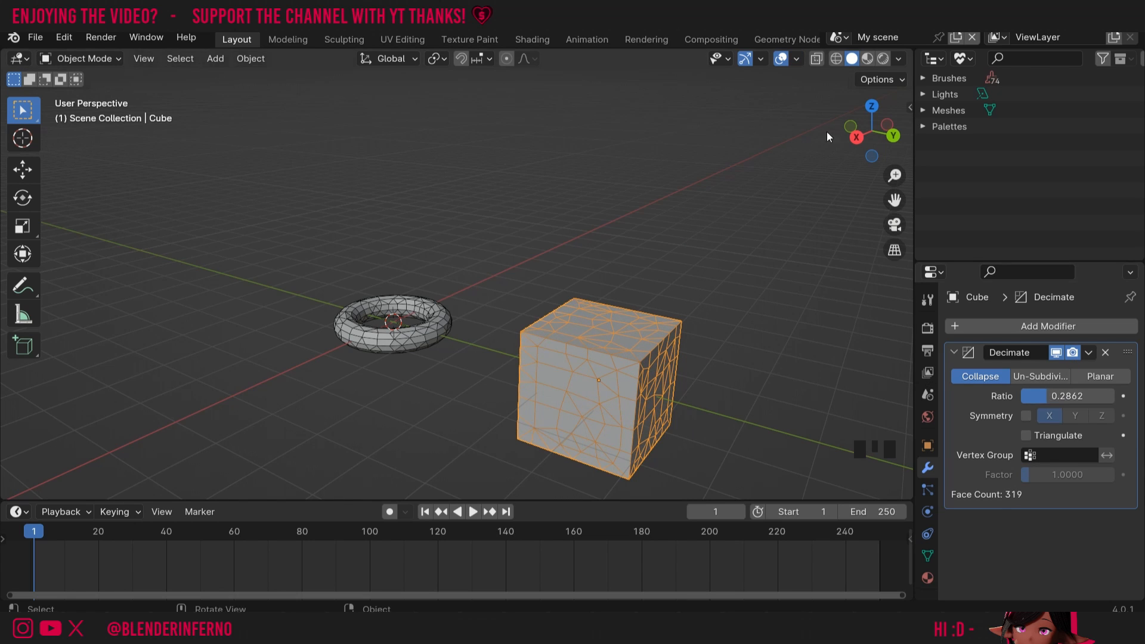
- Set the cube's Decimate ratio to about 0.33 and enable symmetry, comparing it on and off before switching its axis to Y
mouse_move(849, 140)
mouse_down()
mouse_move(782, 143)
mouse_move(853, 134)
mouse_up()
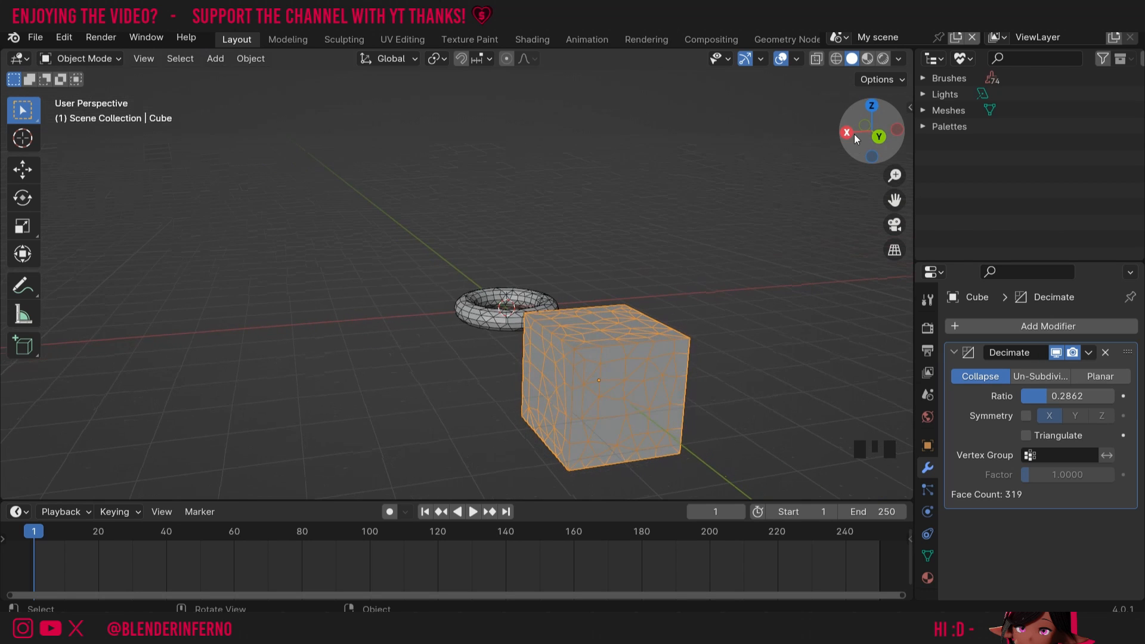
click(1024, 417)
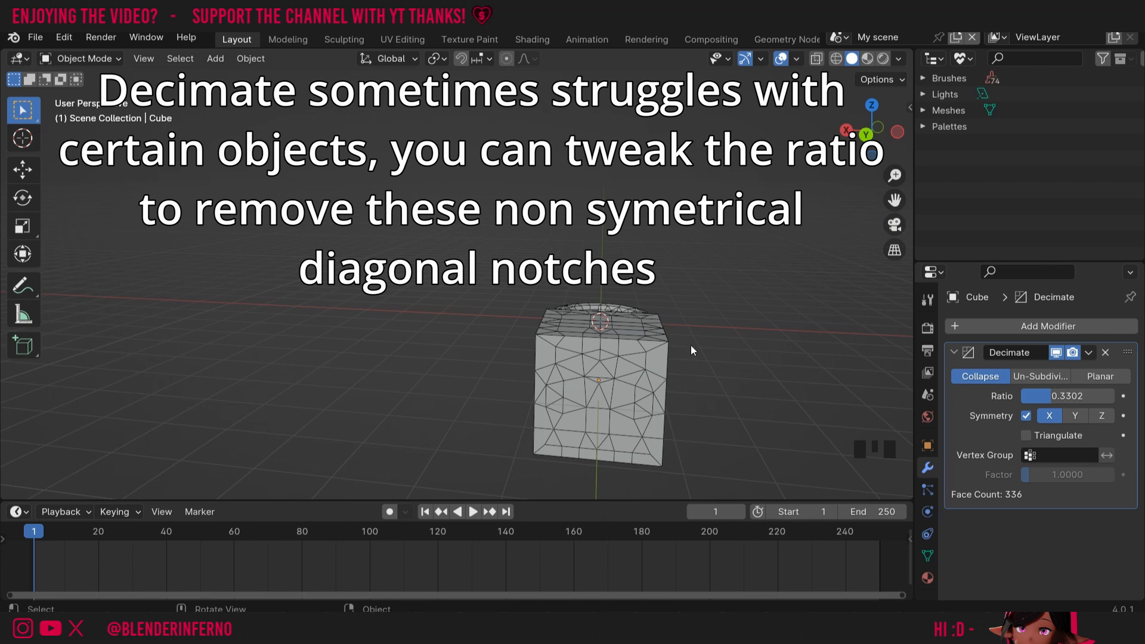
click(1025, 417)
click(1025, 416)
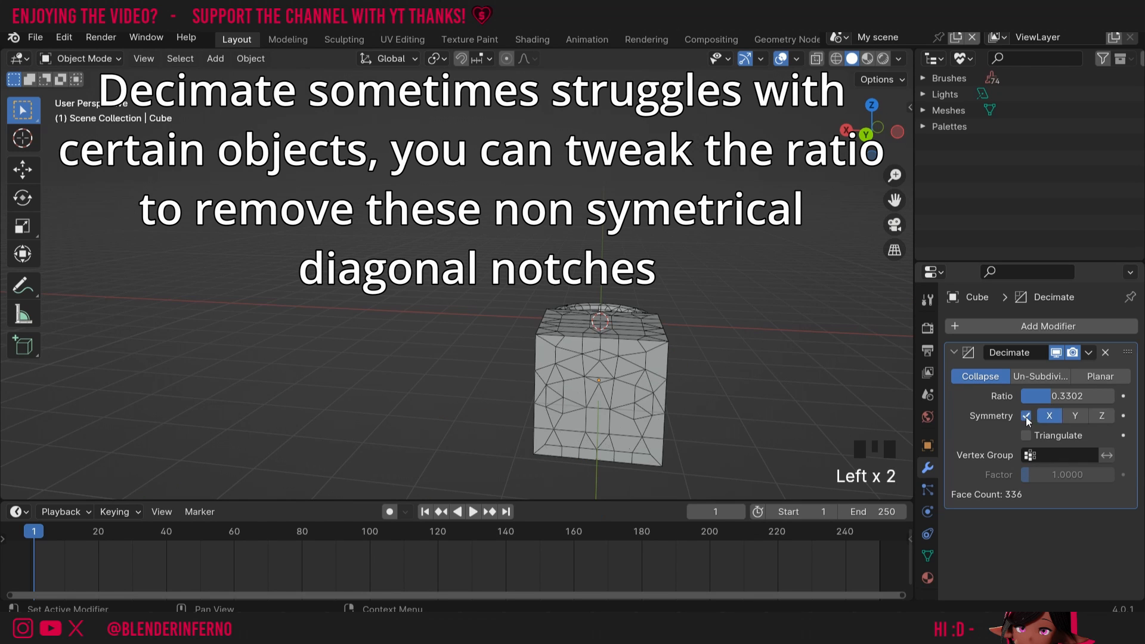
click(1025, 416)
click(1026, 417)
click(1075, 417)
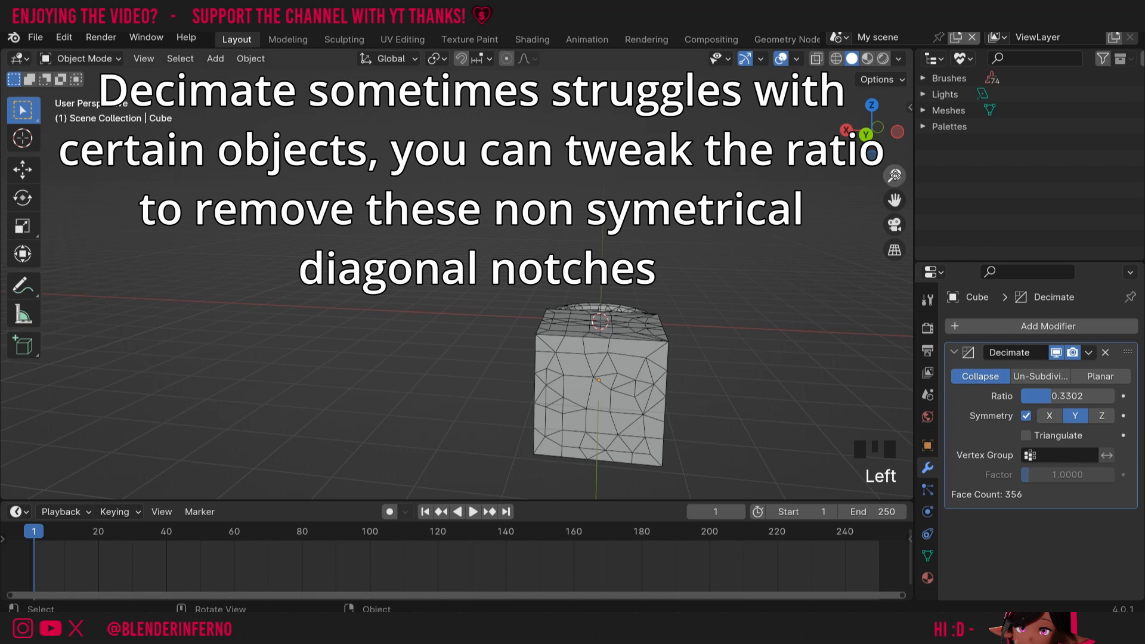
- Switch the cube's Decimate symmetry axis to Z, inspect the effect on the mesh, and turn symmetry off
drag(860, 106, 876, 138)
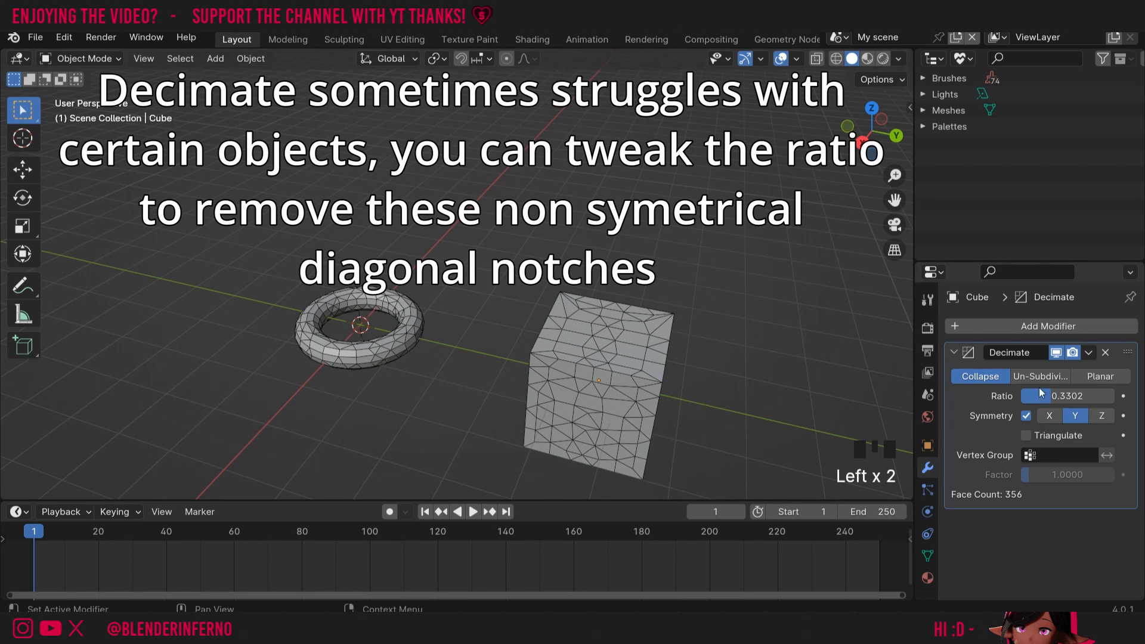
click(1099, 416)
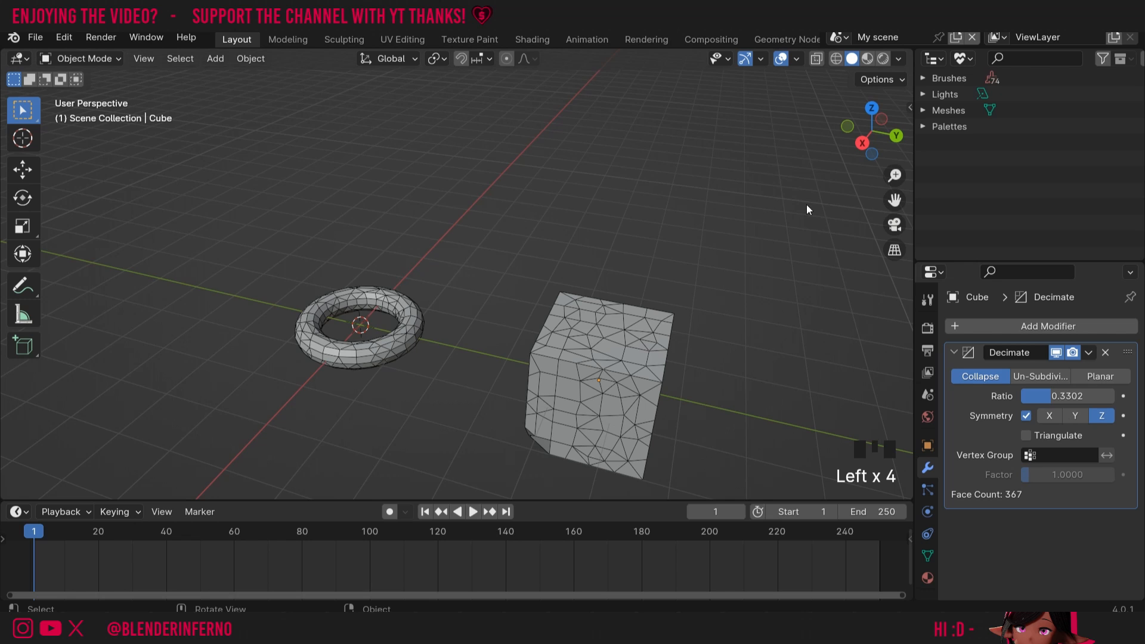
drag(872, 128, 842, 132)
click(1026, 416)
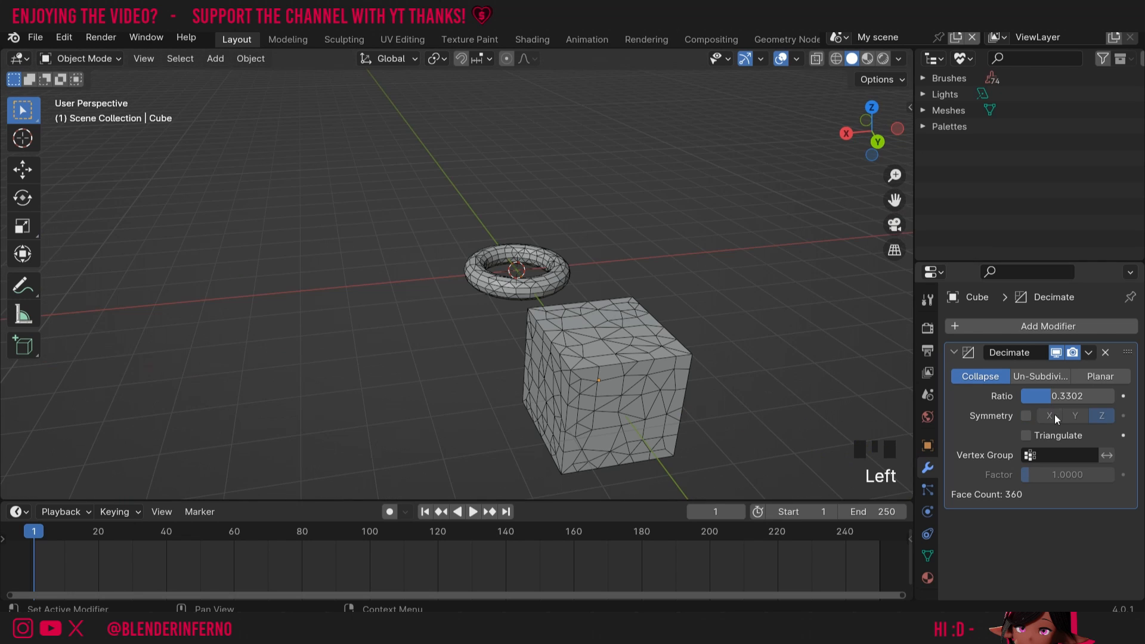
- Enable Triangulate on the cube's Decimate modifier and compare the mesh with it off and on, leaving it enabled
click(1026, 435)
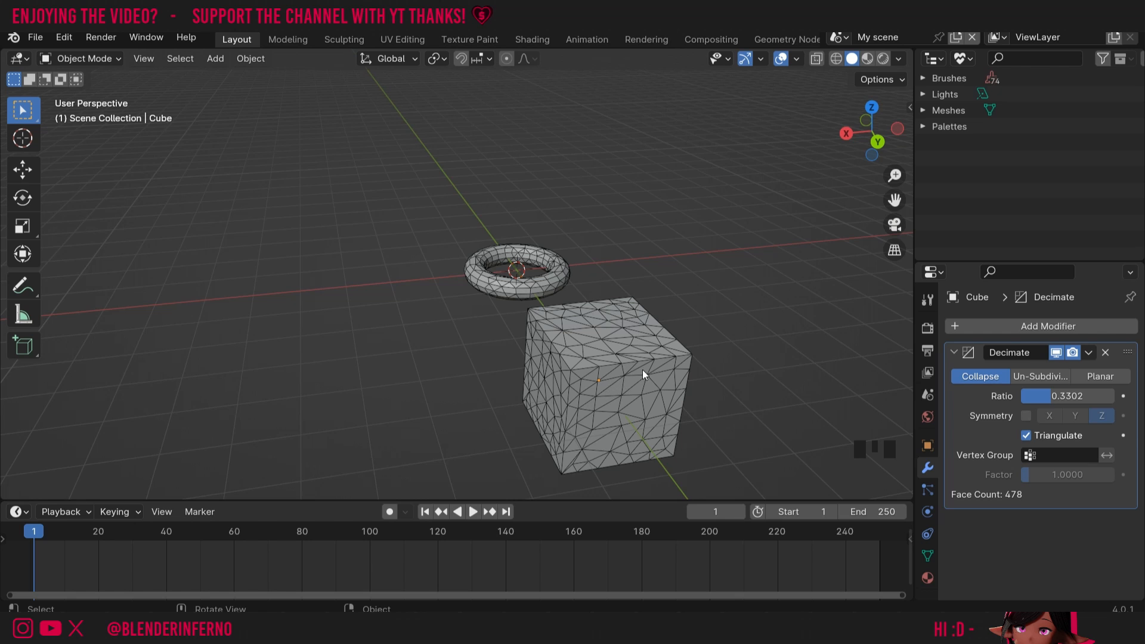
drag(864, 137, 738, 95)
drag(894, 176, 894, 147)
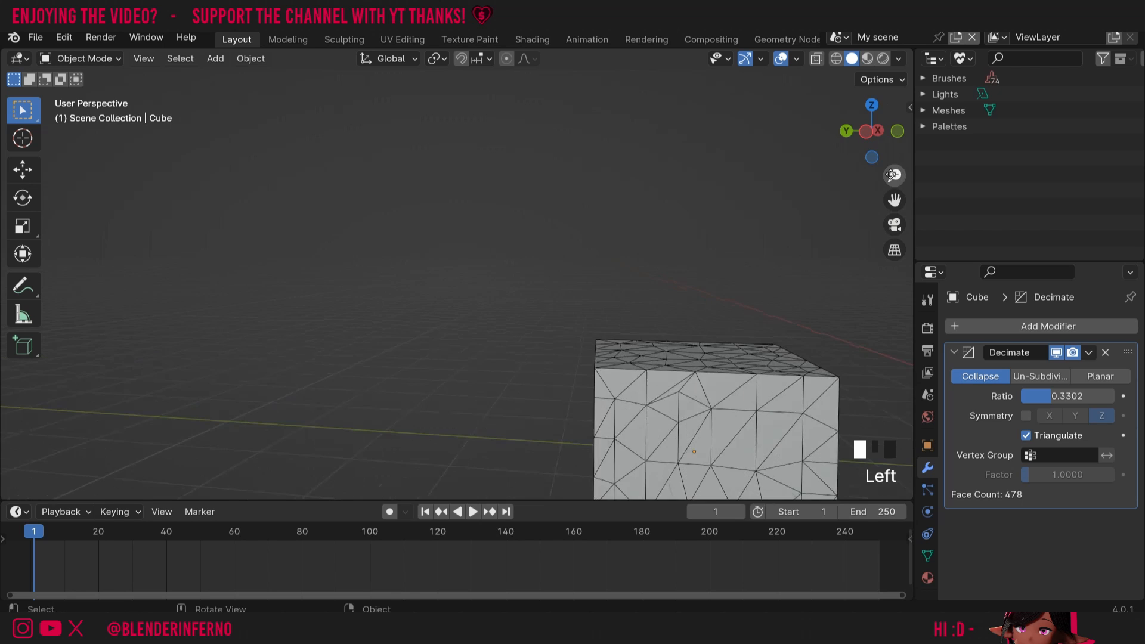
drag(887, 199, 748, 56)
drag(853, 146, 619, 147)
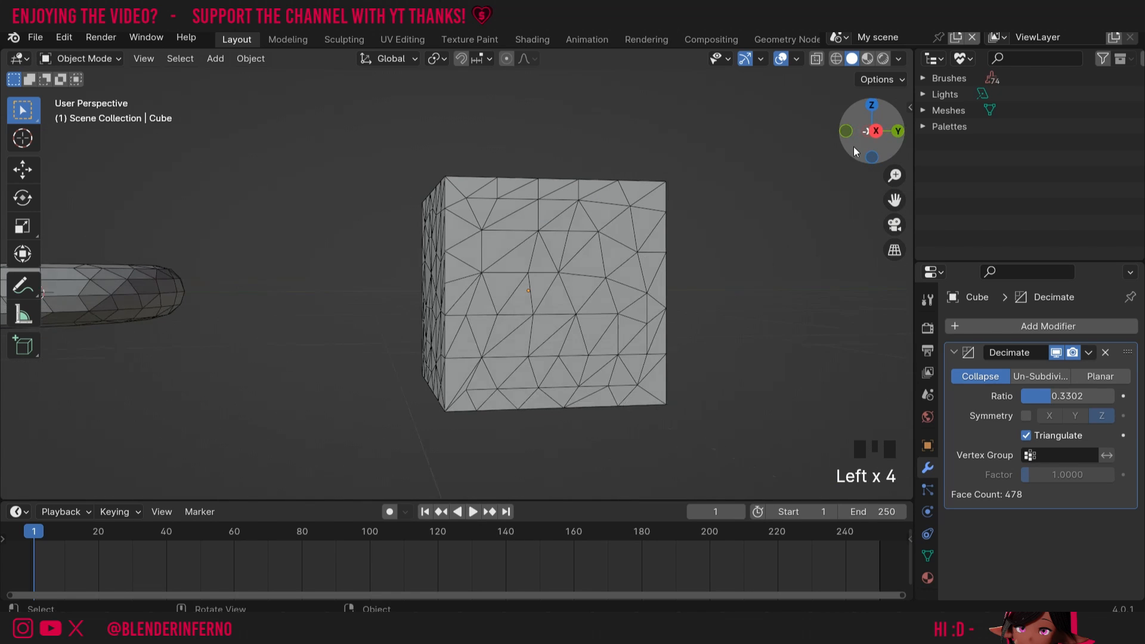
click(1026, 435)
click(1026, 436)
click(1026, 435)
click(1026, 436)
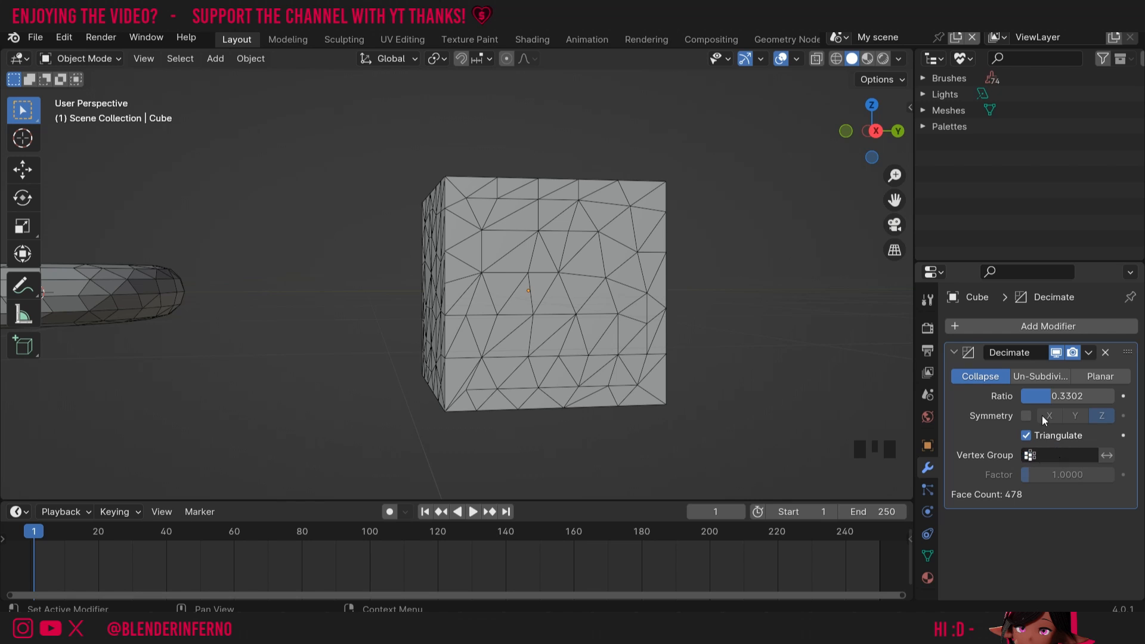
- Select the torus, enter Edit Mode, and box-select the faces along its front section
drag(871, 129, 1110, 240)
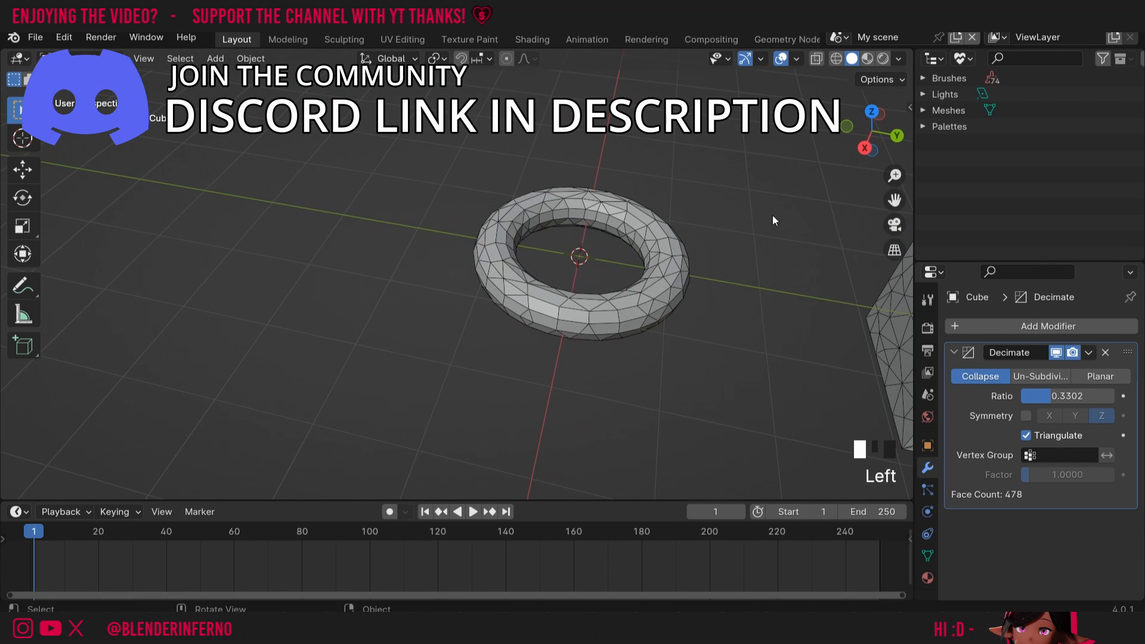
click(631, 274)
key(Tab)
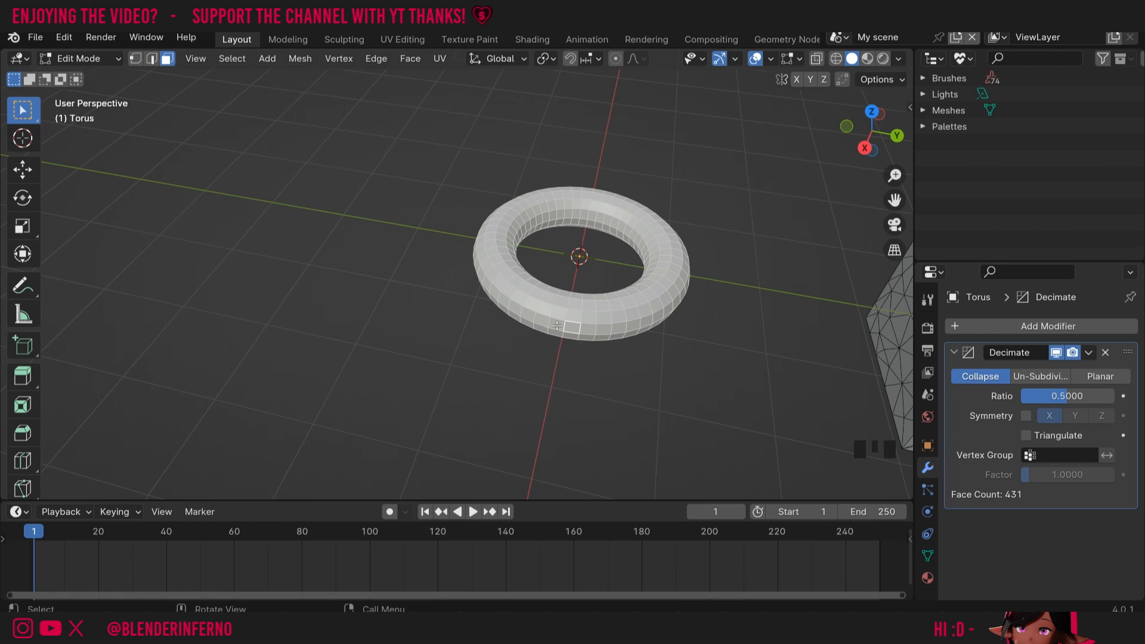
drag(512, 270, 640, 363)
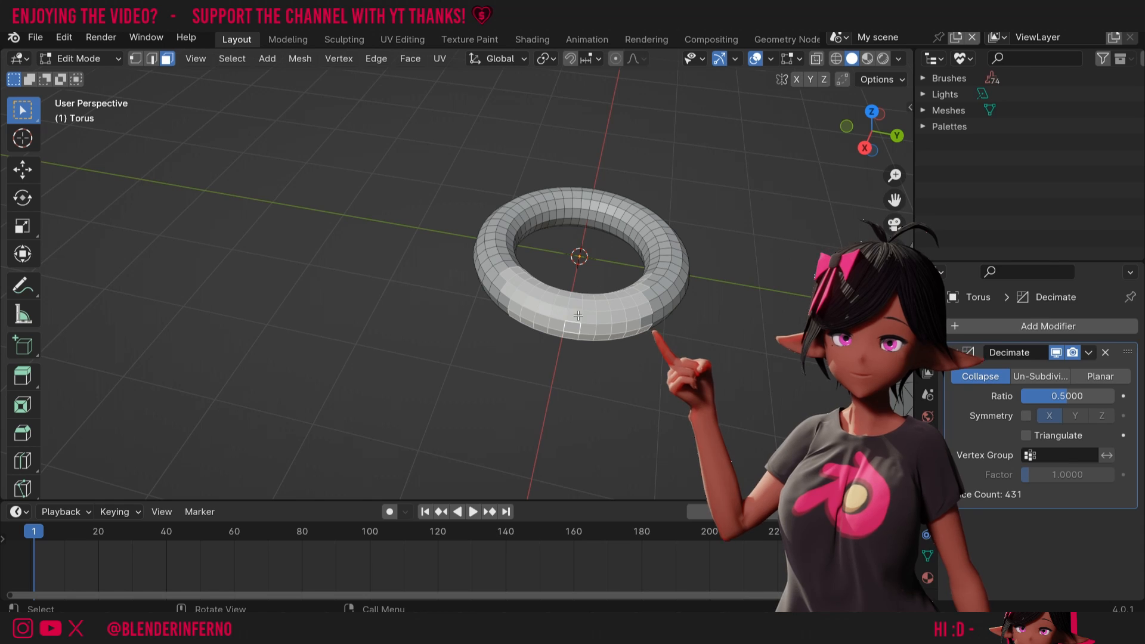
mouse_move(26, 119)
mouse_down()
mouse_move(53, 113)
mouse_move(110, 137)
mouse_move(110, 179)
mouse_move(113, 167)
mouse_up()
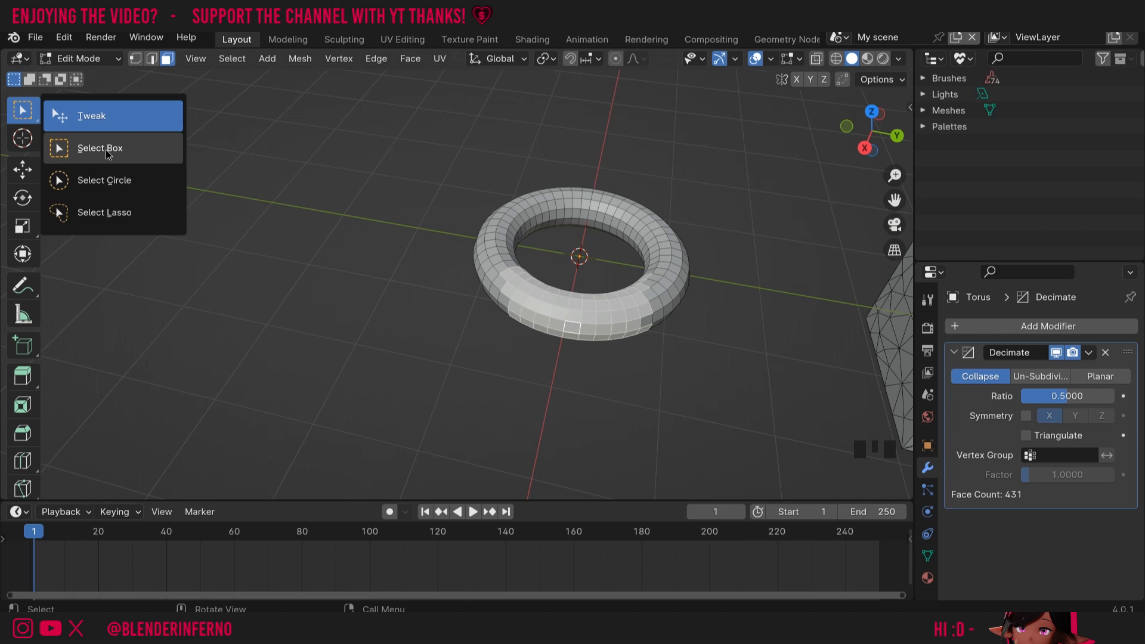
click(108, 150)
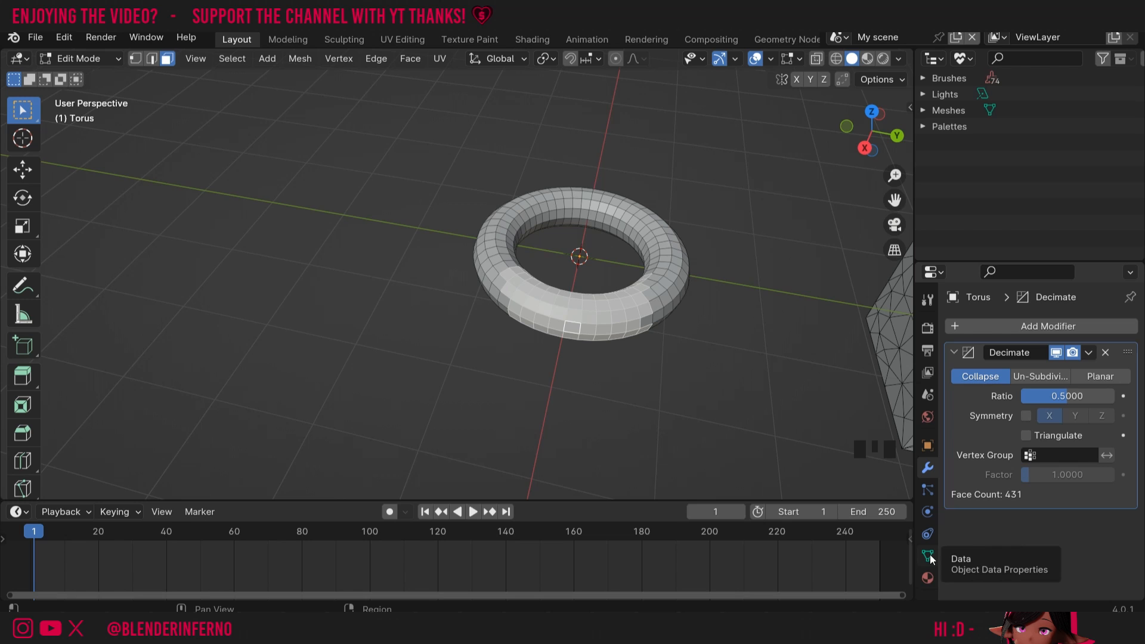
- Create a vertex group on the torus and assign the selected front faces to it with weight 1.000
click(927, 556)
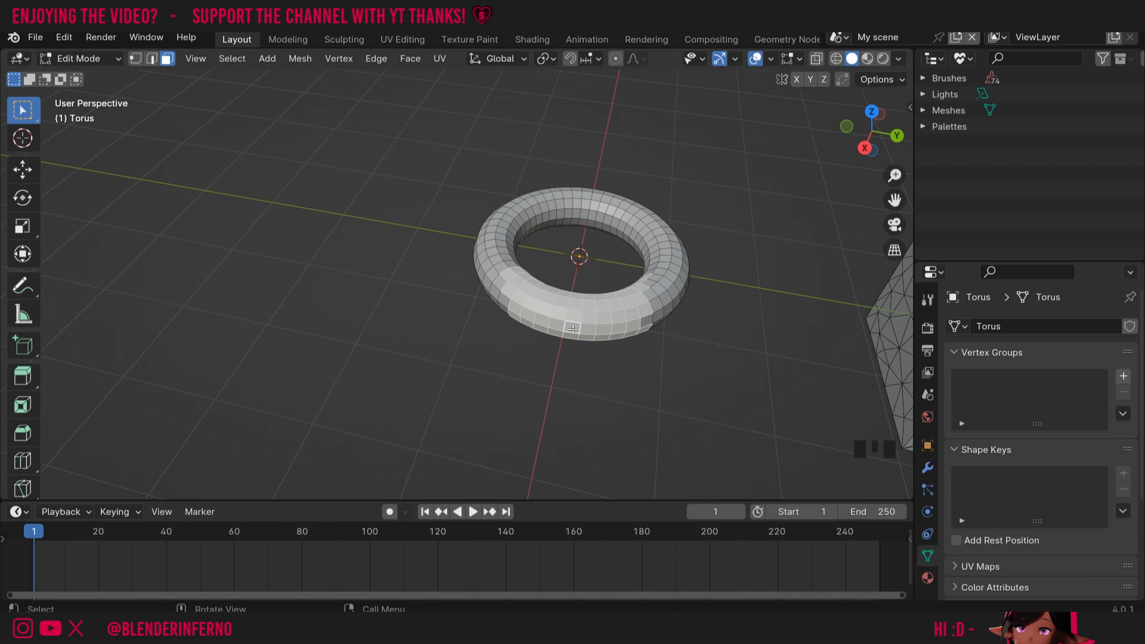
click(1123, 377)
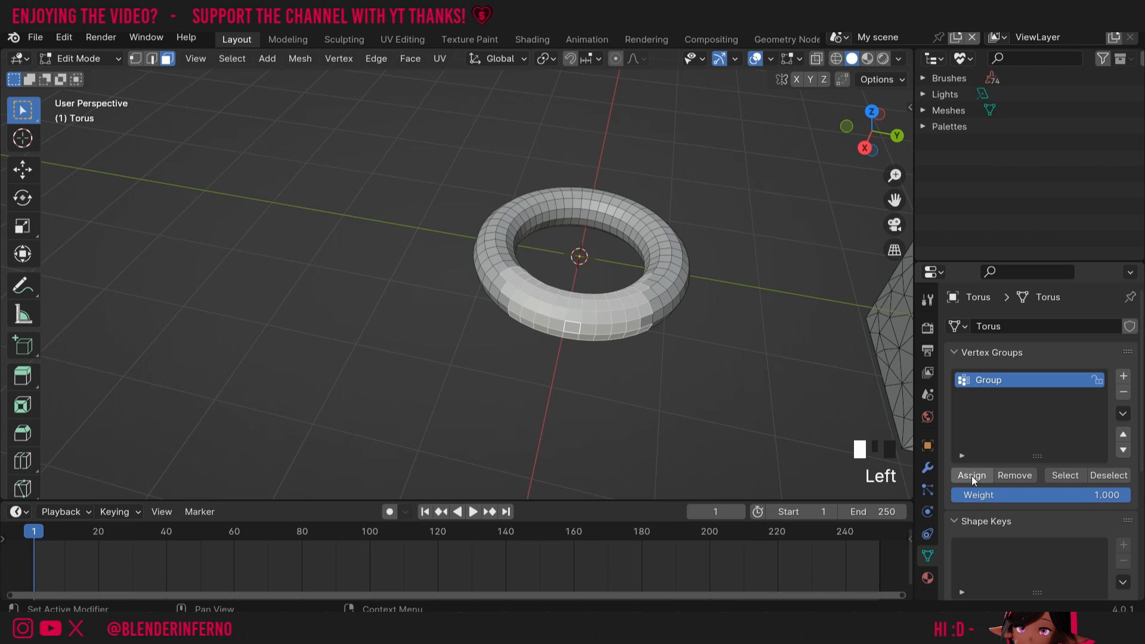
click(971, 475)
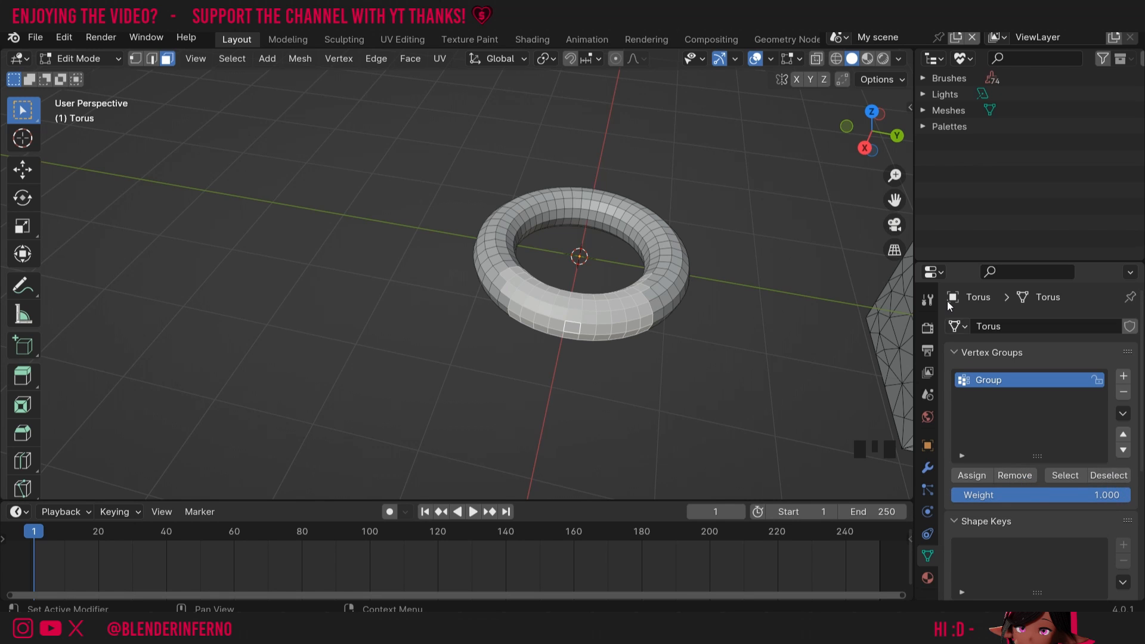
- Limit the torus's Decimate modifier to the vertex group "Group" and return to Object Mode
drag(892, 138, 871, 158)
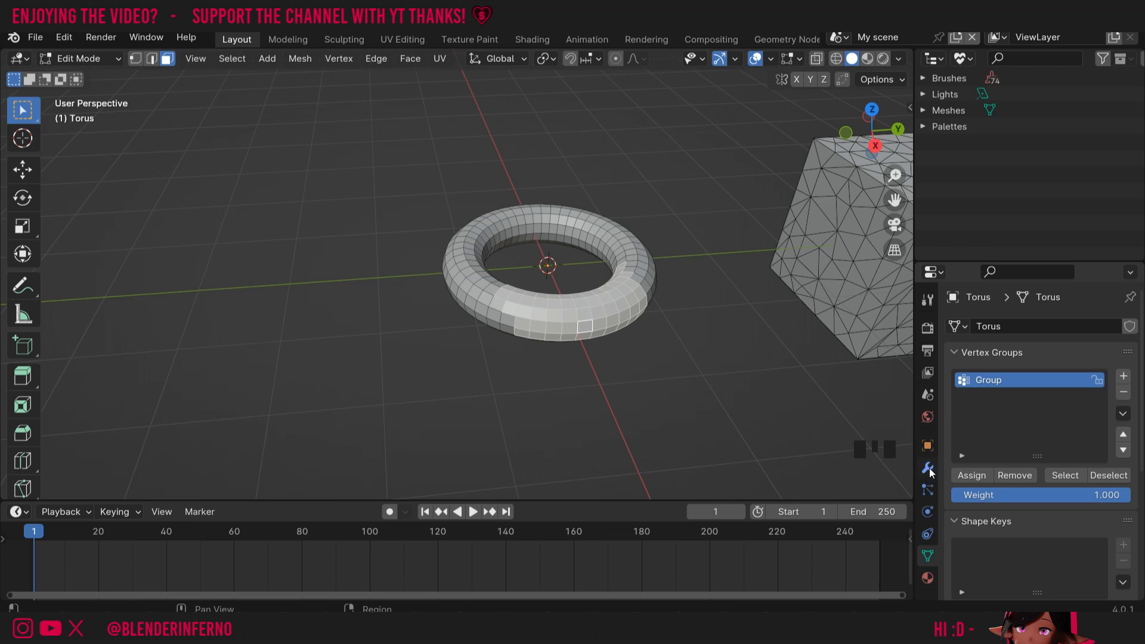
click(927, 467)
click(1053, 457)
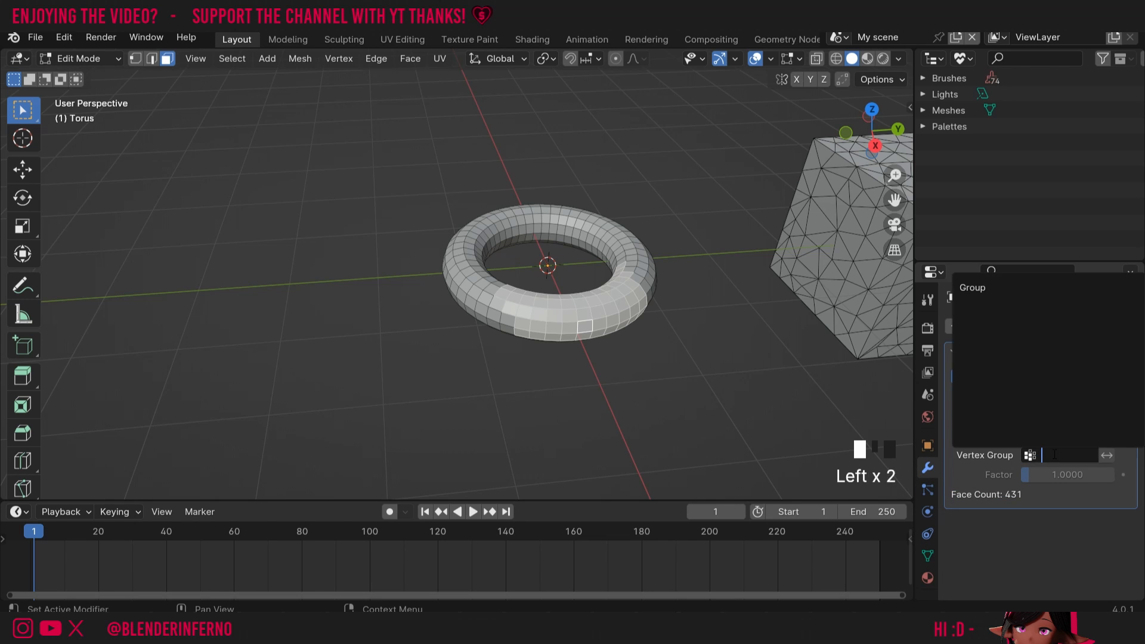
click(978, 288)
key(Tab)
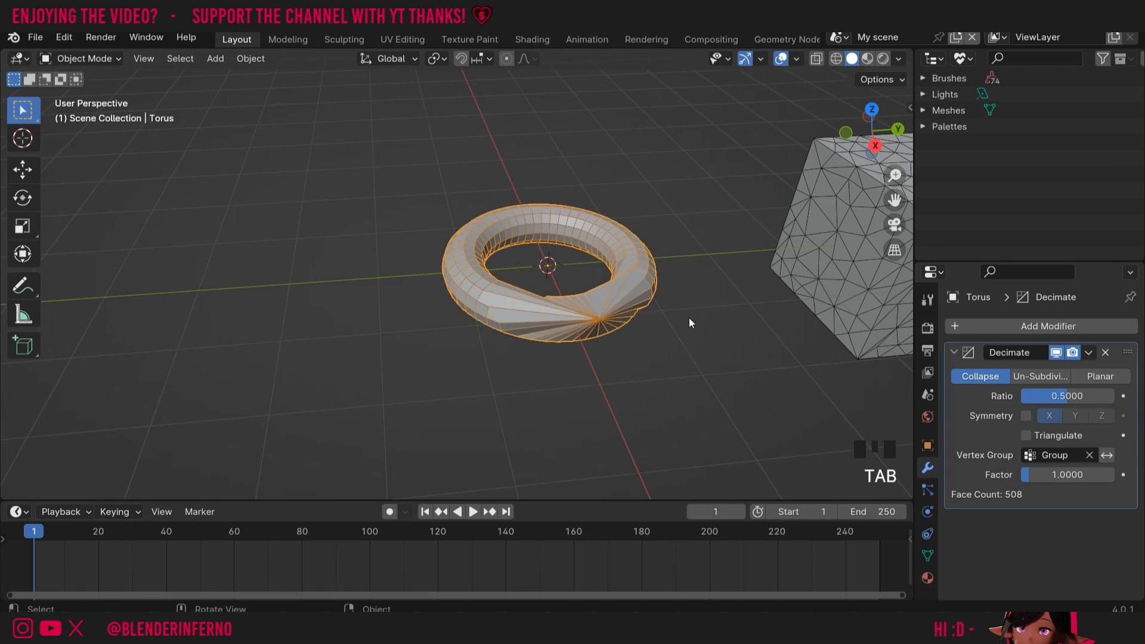
- Raise the torus's Decimate ratio to about 0.87 and pick Y as its symmetry axis, leaving symmetry disabled
drag(876, 121, 875, 134)
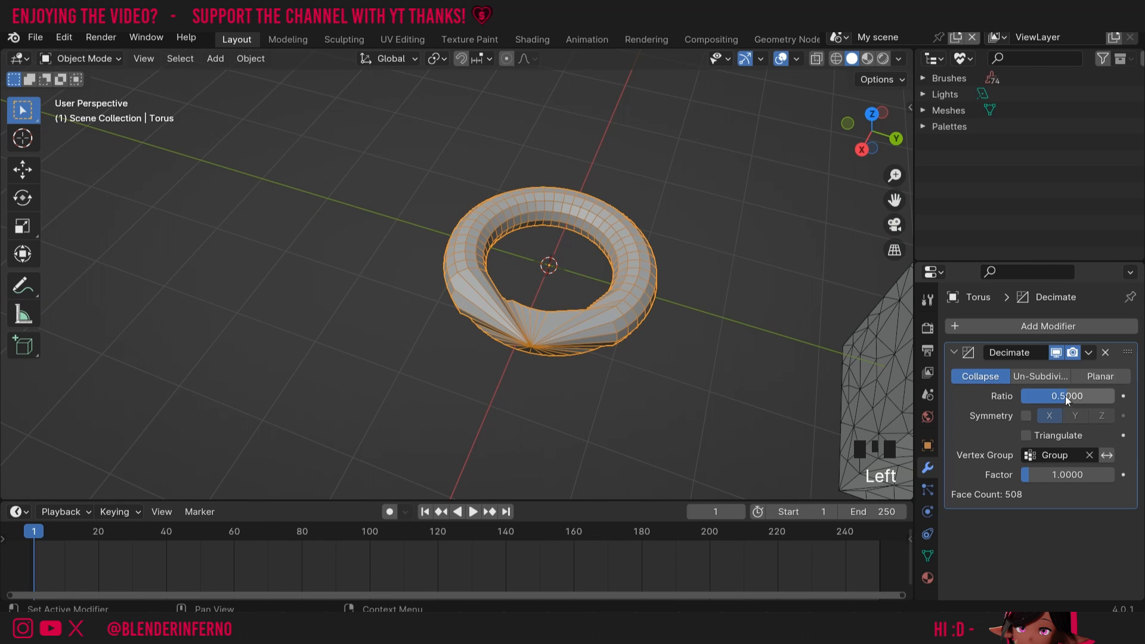
drag(1064, 396, 1099, 396)
drag(872, 133, 892, 120)
click(1074, 415)
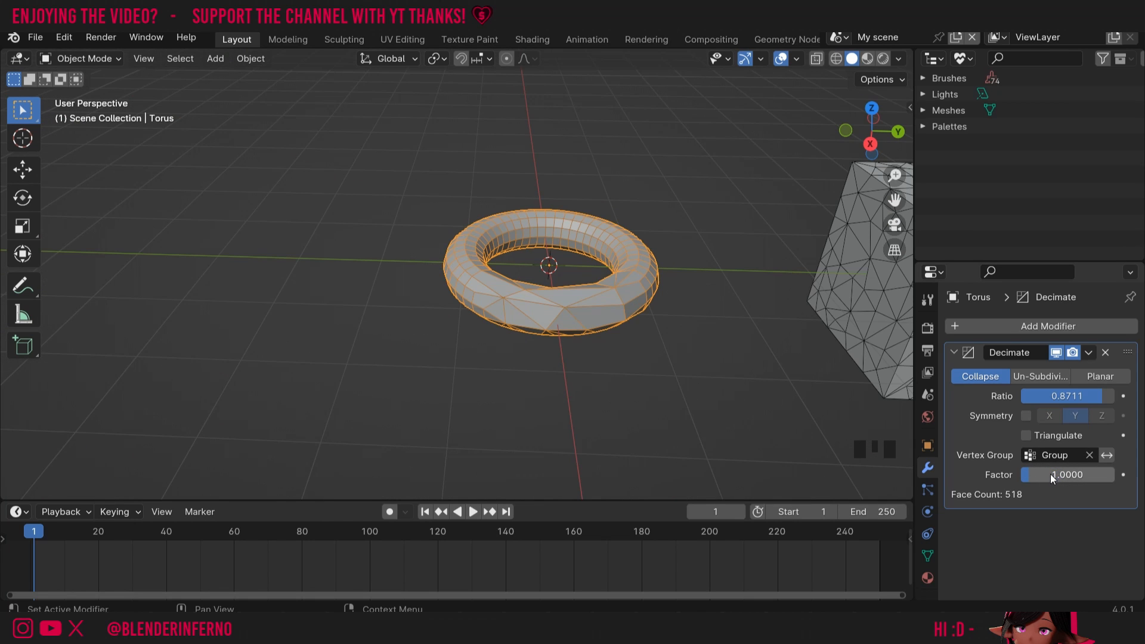
- Try a vertex group factor of 0 with a ratio of about 0.41, ending with factor 0.1887 and ratio 0.8899
drag(1037, 475, 1026, 474)
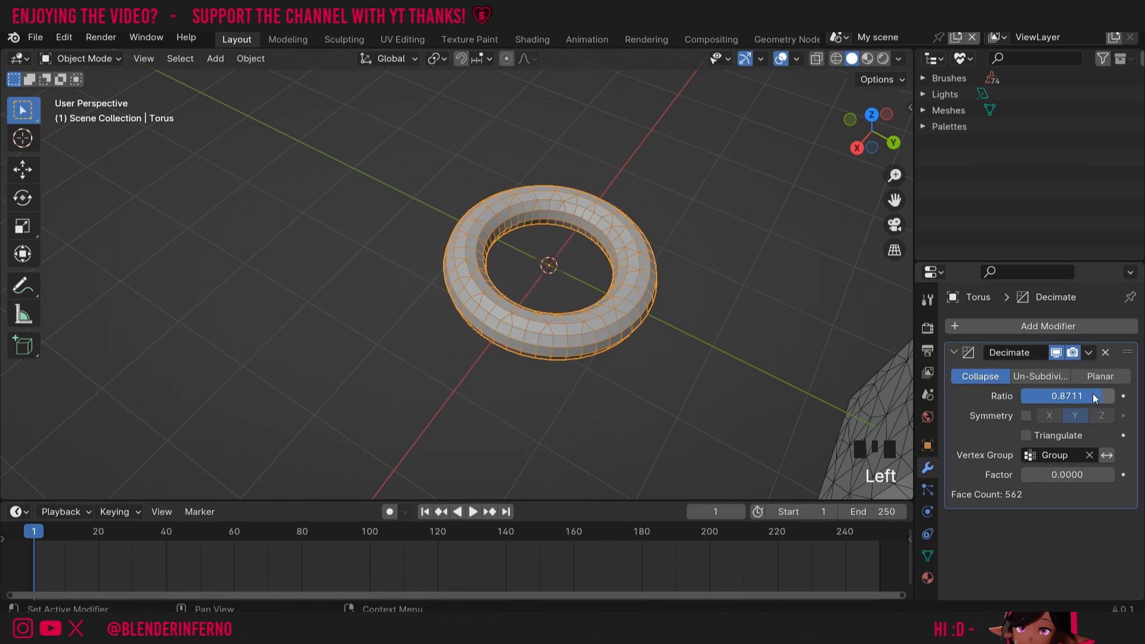
drag(1095, 398, 1060, 398)
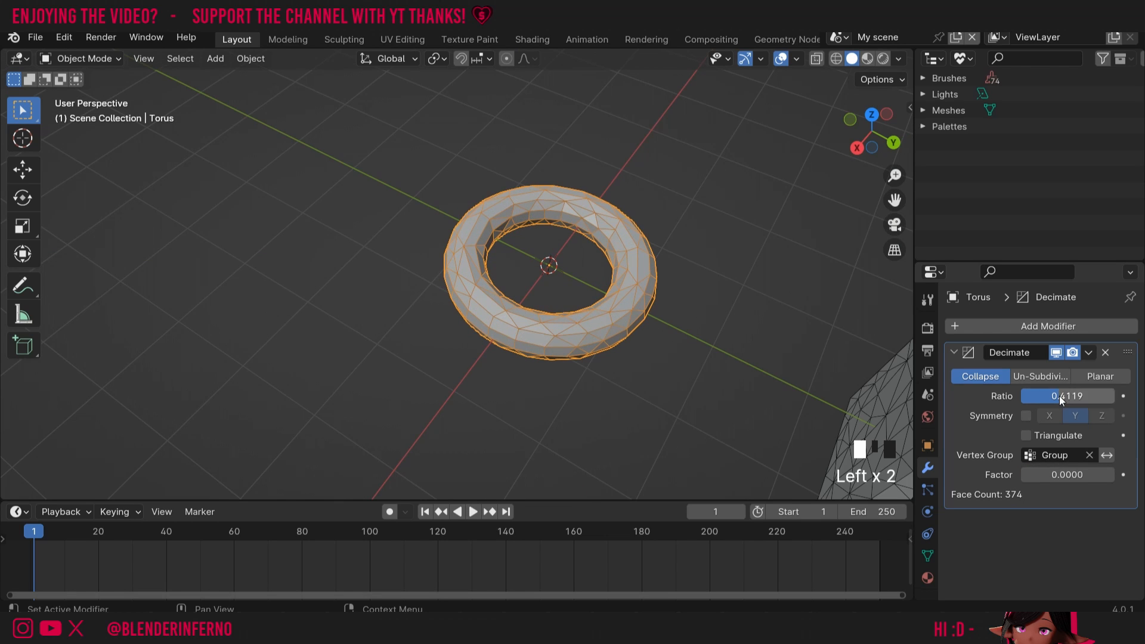
drag(1058, 474, 1022, 475)
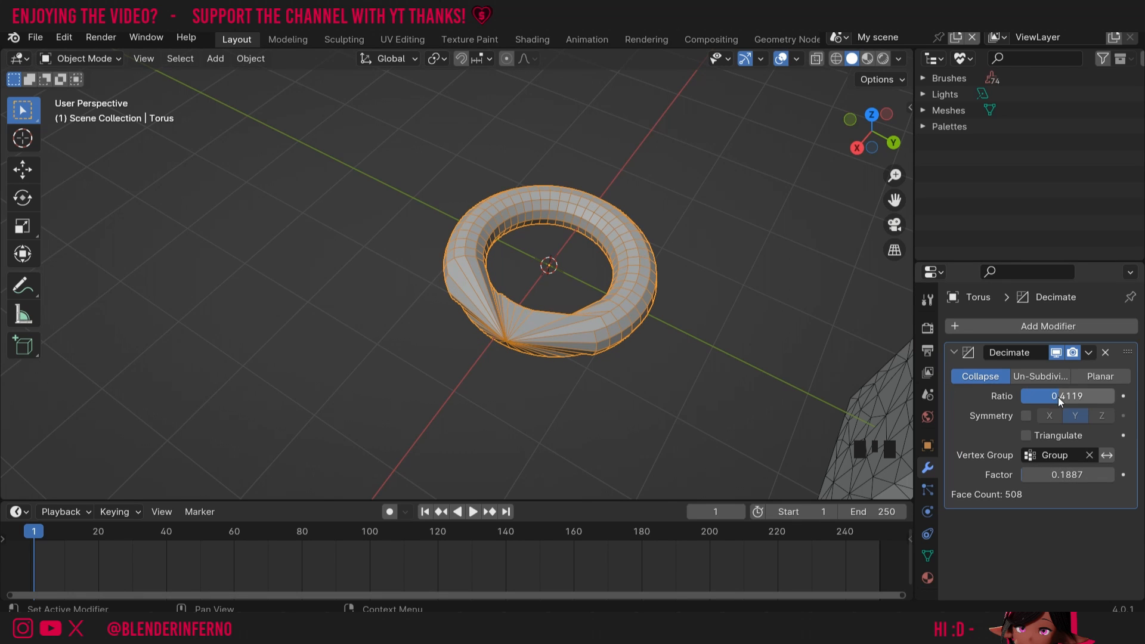
drag(1058, 397, 1103, 397)
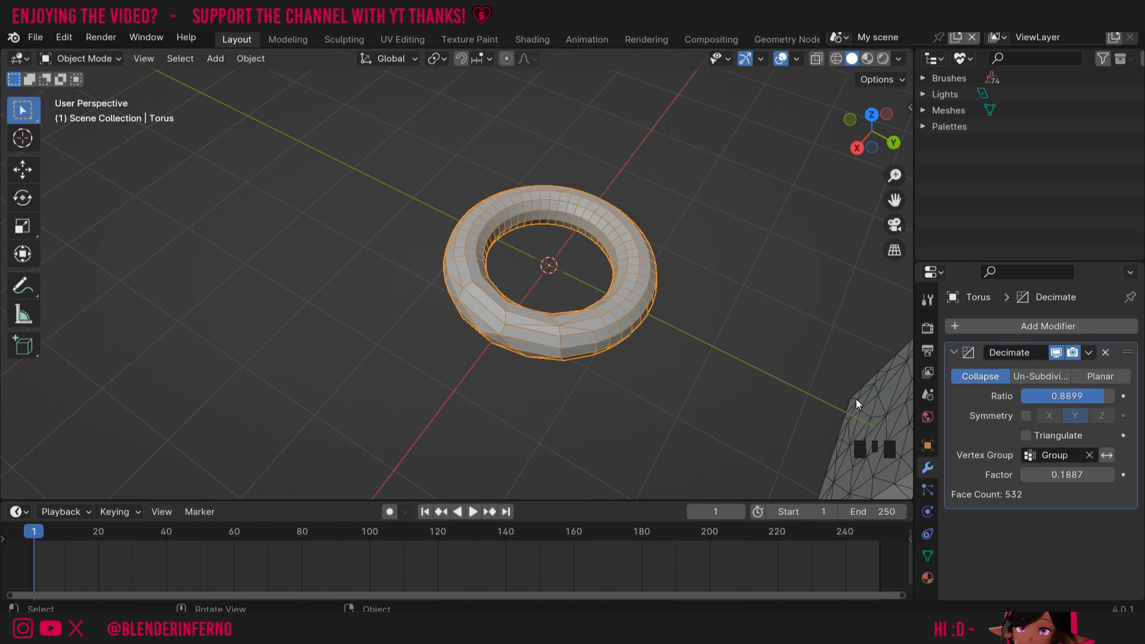
- Check the torus's vertex group and its selected faces in Edit Mode, and examine the decimated section up close in Object Mode
click(927, 556)
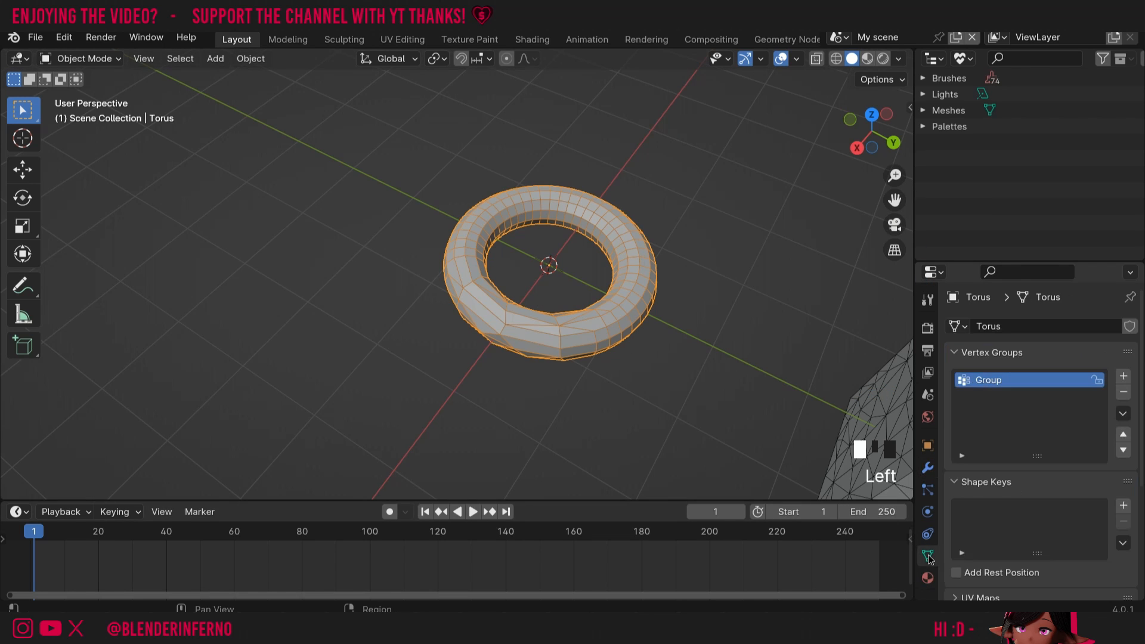
key(Tab)
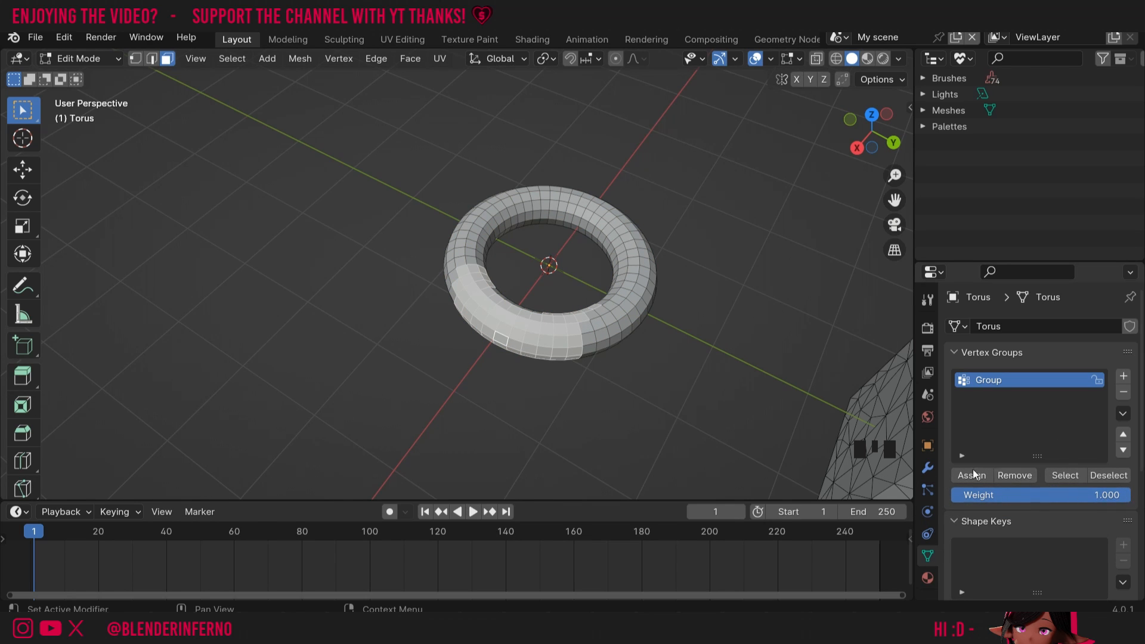
key(Tab)
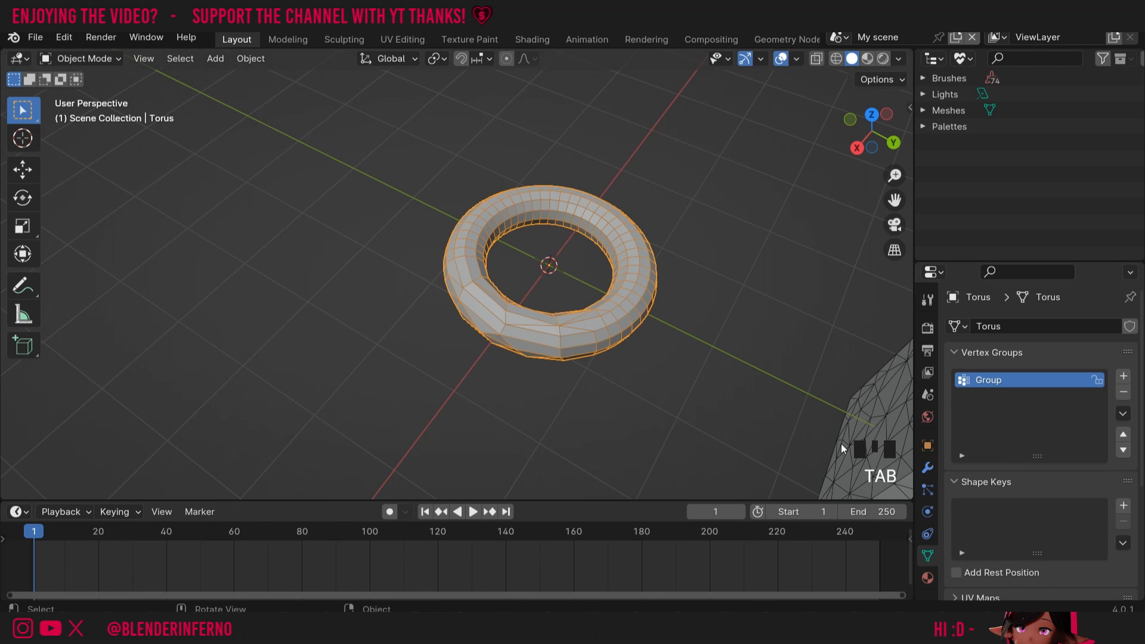
click(927, 467)
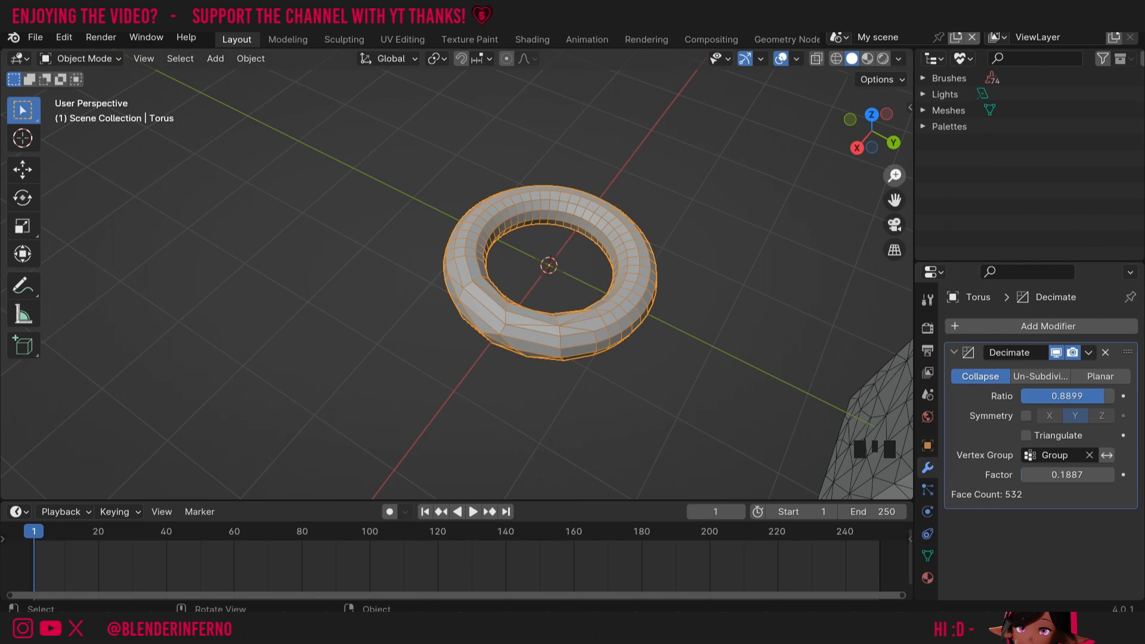
drag(894, 176, 894, 118)
drag(871, 131, 847, 118)
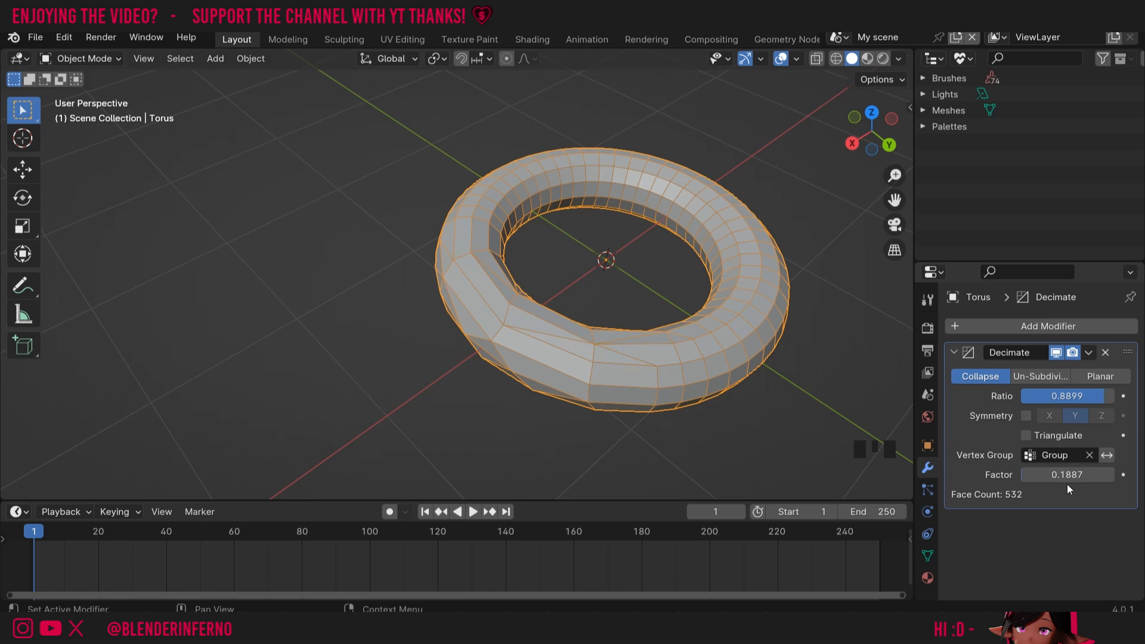
- Reset the torus's Decimate ratio to 1.0, switch the modifier to Planar mode, and set its angle limit to 9.4°
drag(1086, 395, 1110, 394)
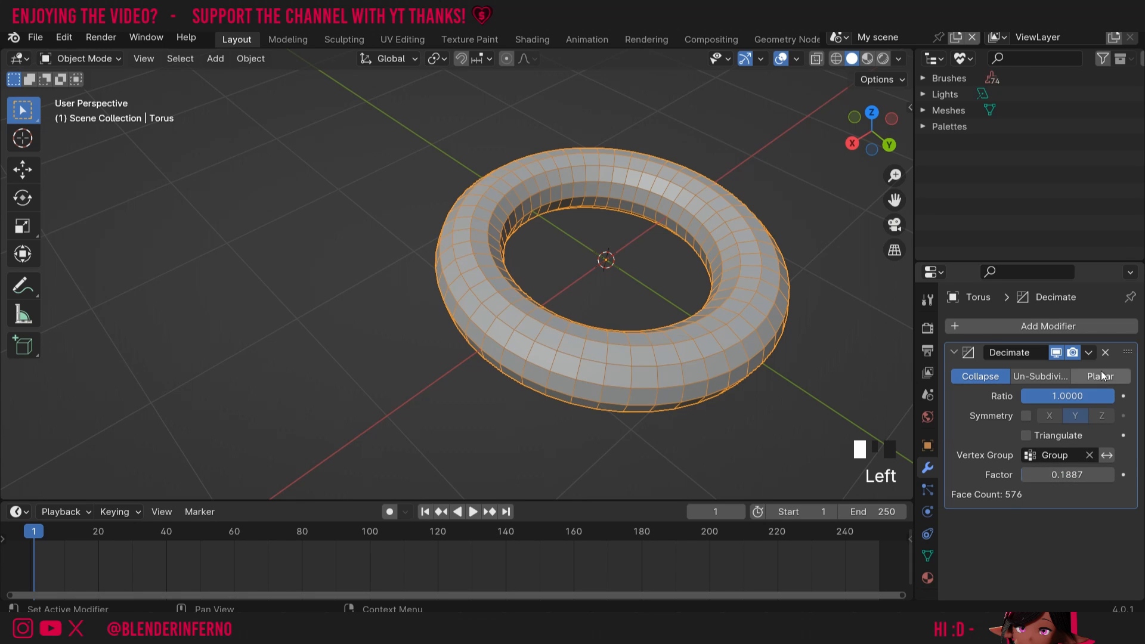
click(1100, 376)
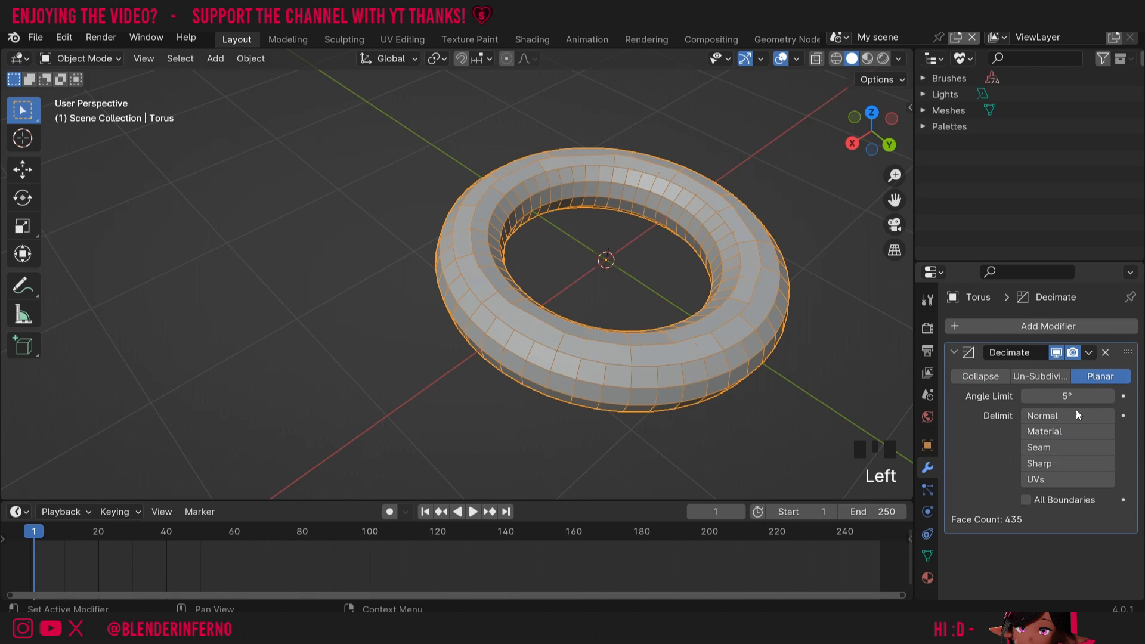
mouse_move(872, 130)
mouse_down()
mouse_move(852, 112)
mouse_move(853, 121)
mouse_up()
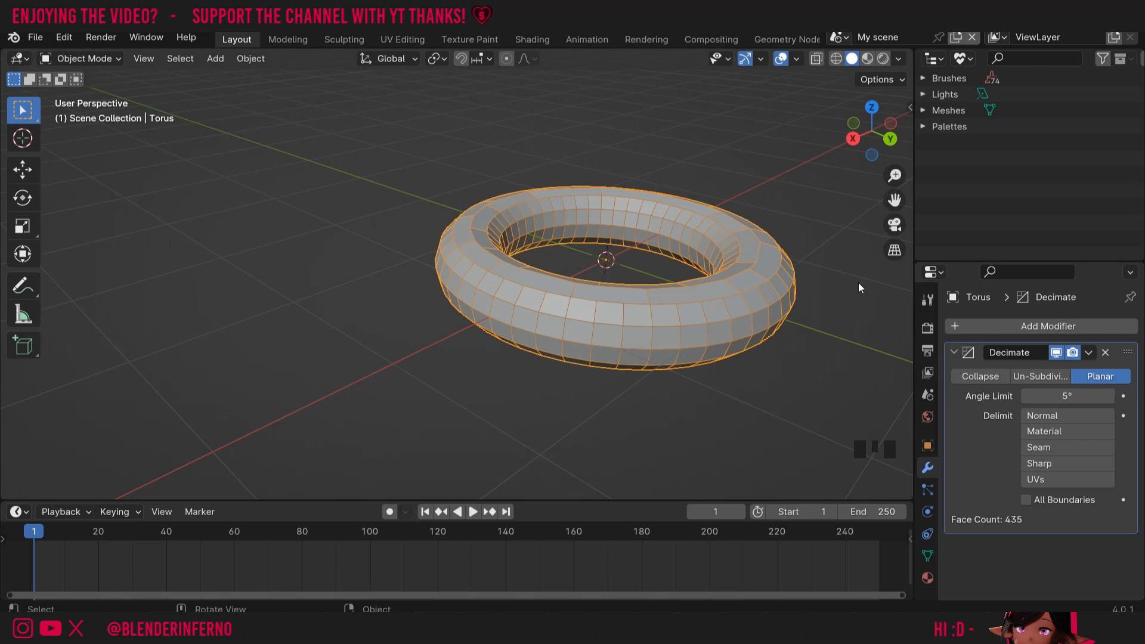
mouse_move(1066, 396)
mouse_down()
mouse_move(1115, 395)
mouse_move(1104, 396)
mouse_up()
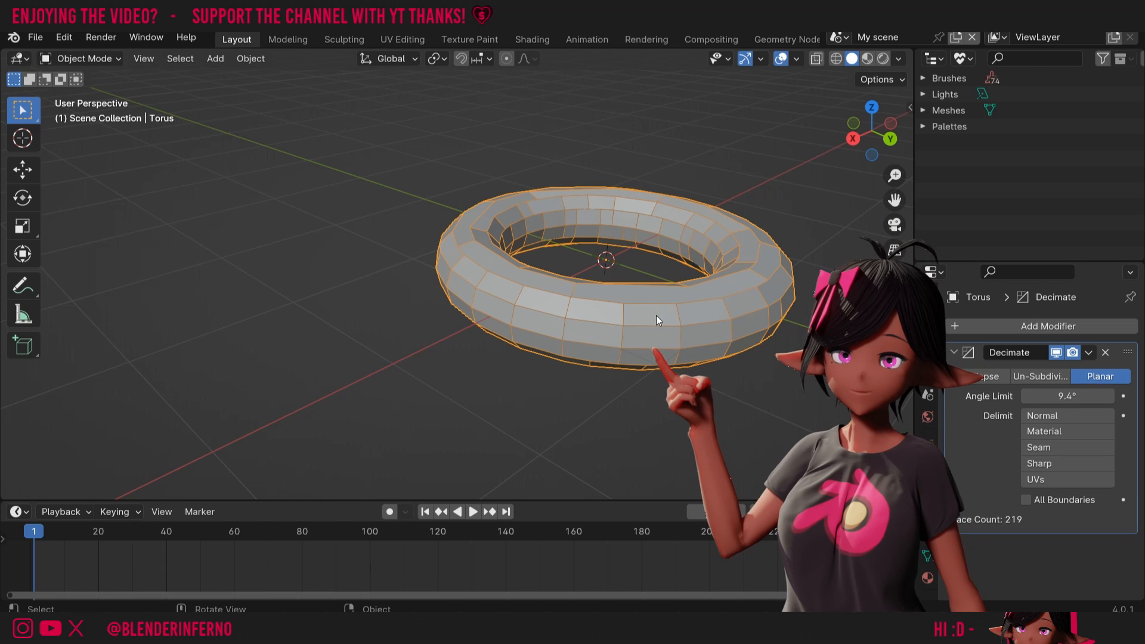
- Draw a short annotation stroke across the torus's outer faces, and set the Planar angle limit to 10°
click(23, 285)
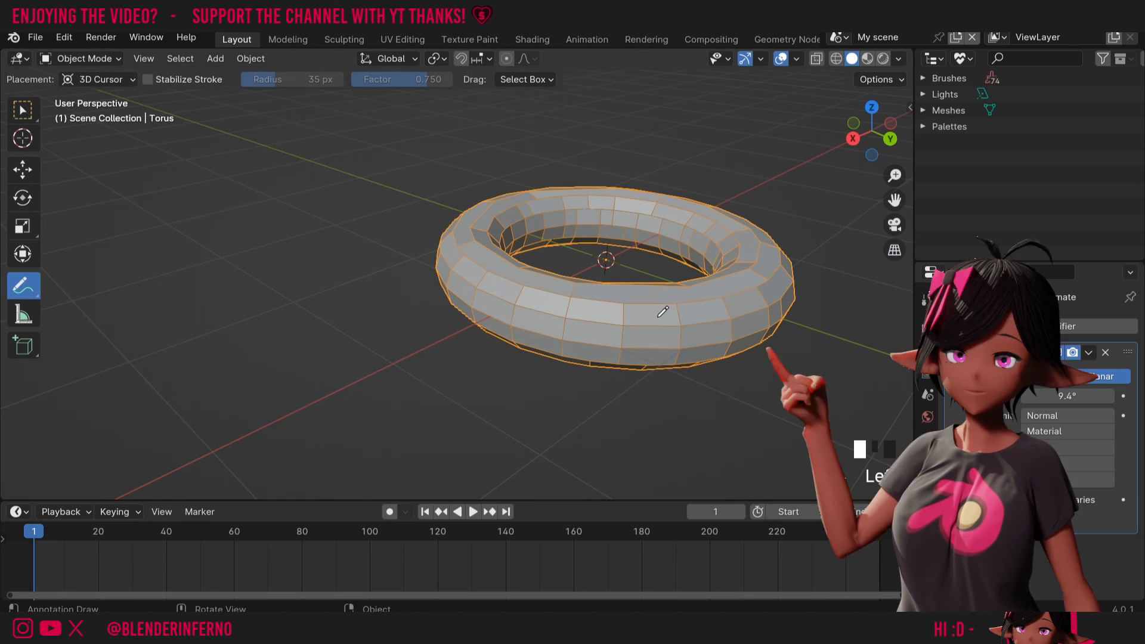
drag(654, 318, 702, 314)
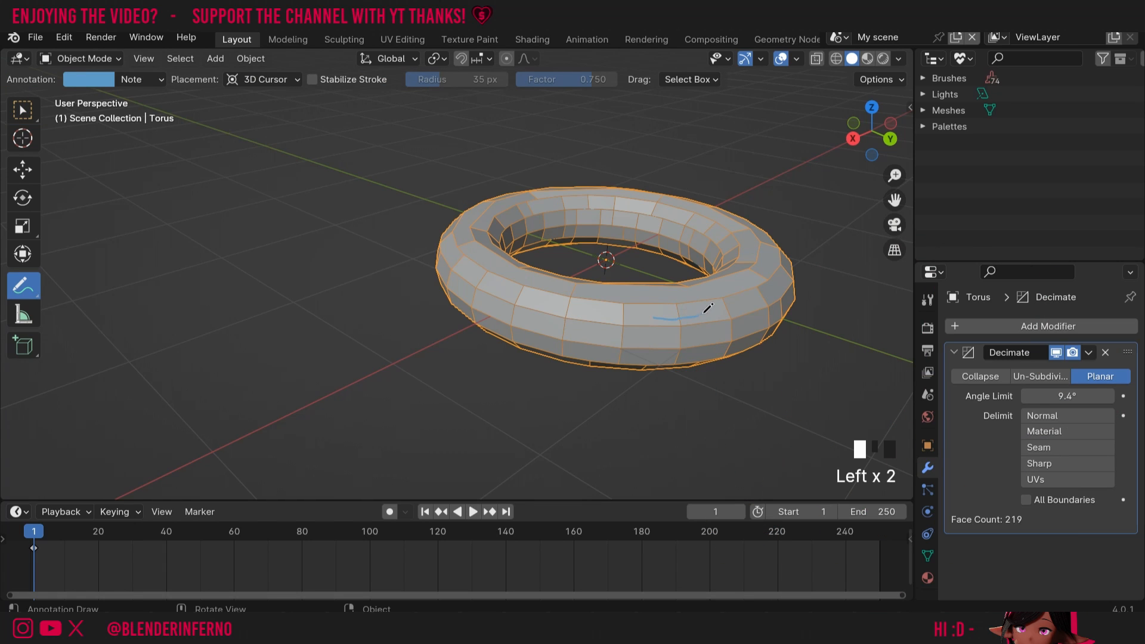
click(1057, 396)
mouse_move(1056, 396)
mouse_down()
mouse_move(1067, 395)
mouse_move(1065, 416)
mouse_up()
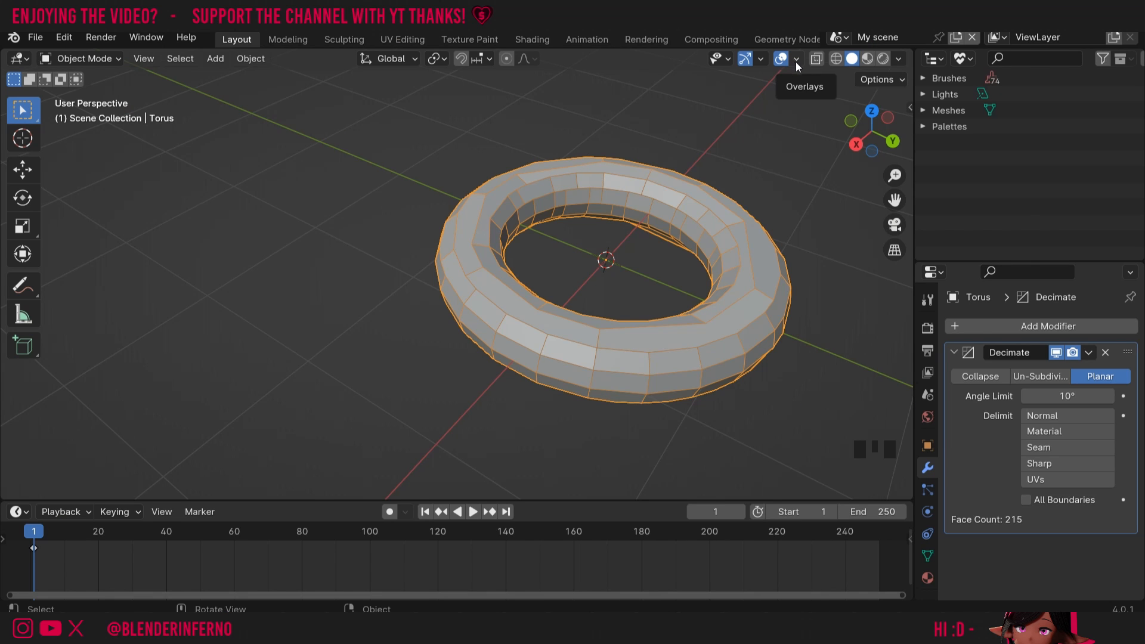
- Turn on the Face Orientation overlay and display the torus's face normals in Edit Mode
click(795, 59)
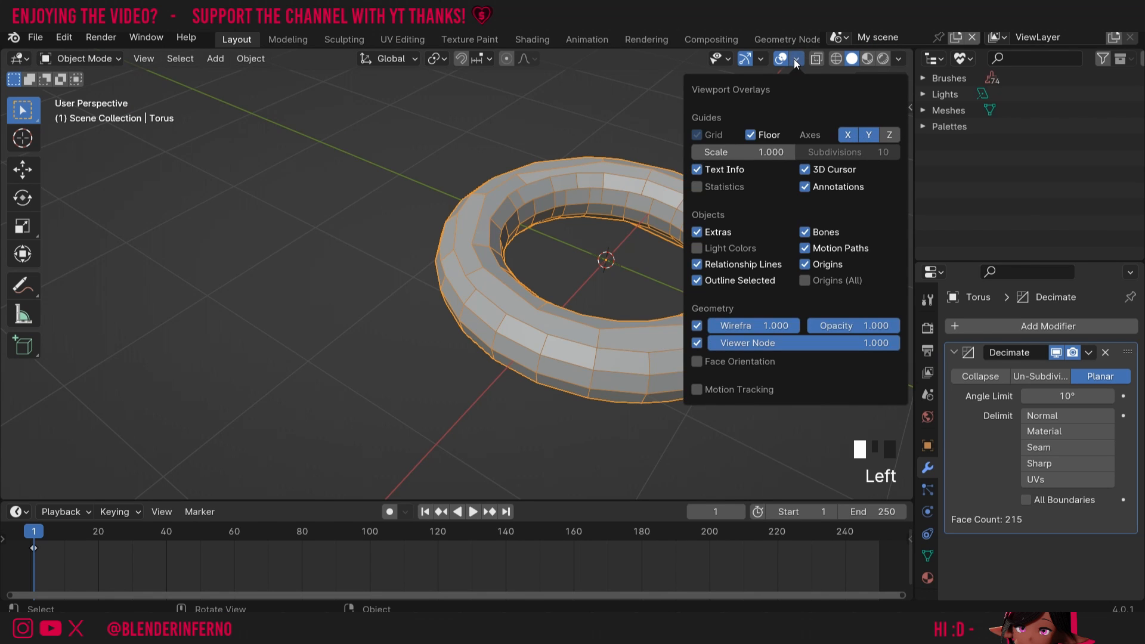
click(801, 60)
click(696, 361)
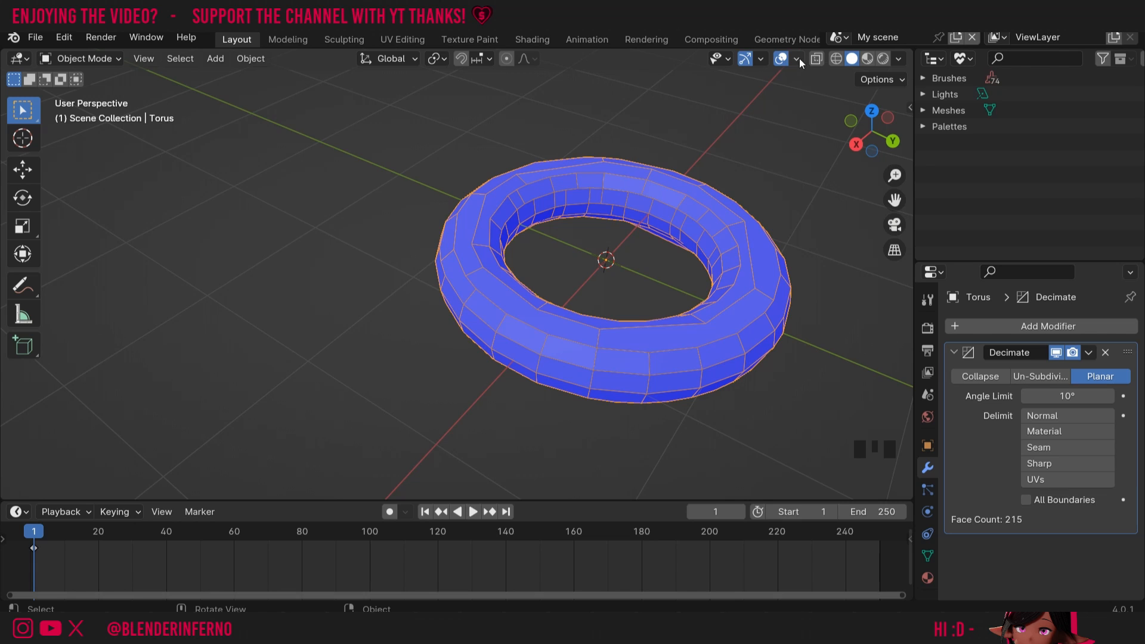
key(Tab)
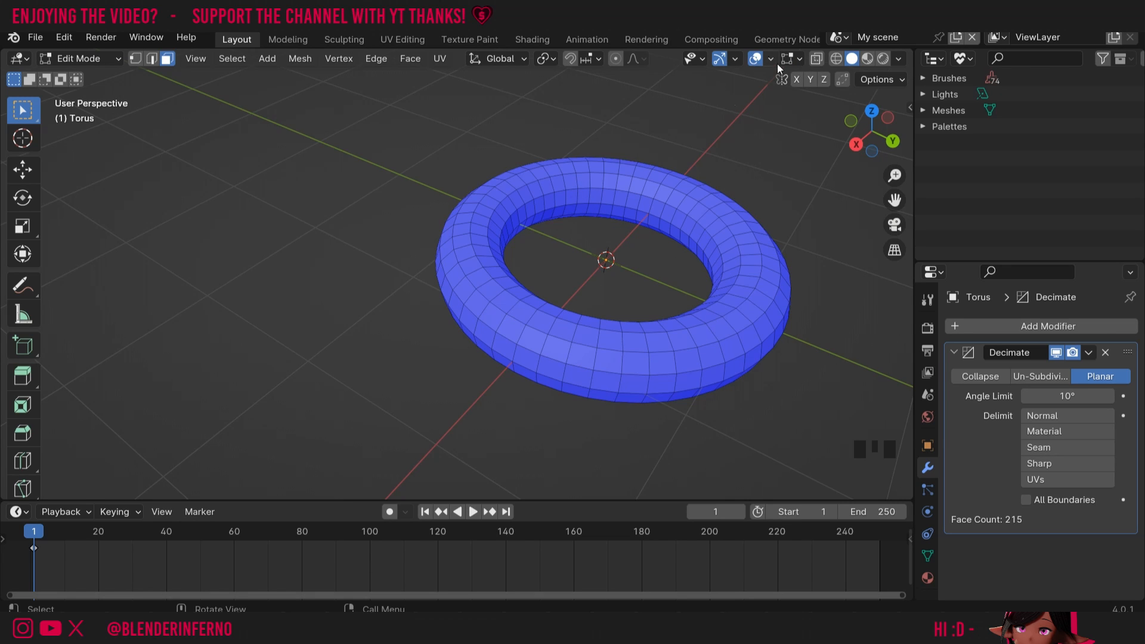
click(798, 59)
click(734, 314)
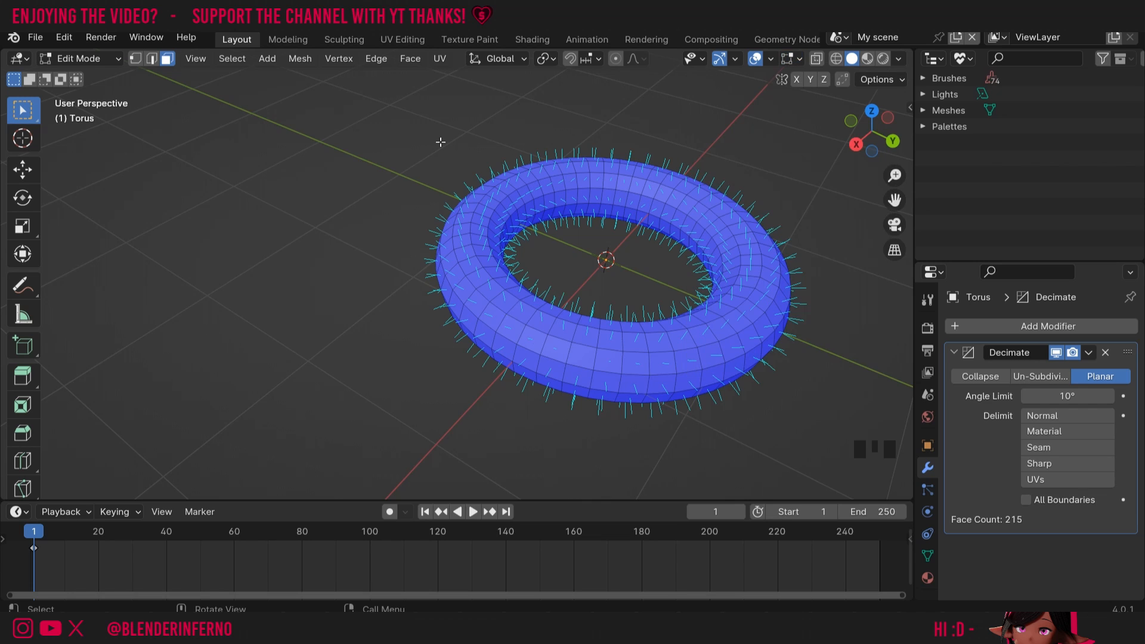
- With X-ray on, select all faces of the torus half on the positive Y side of the X axis
drag(863, 138, 891, 136)
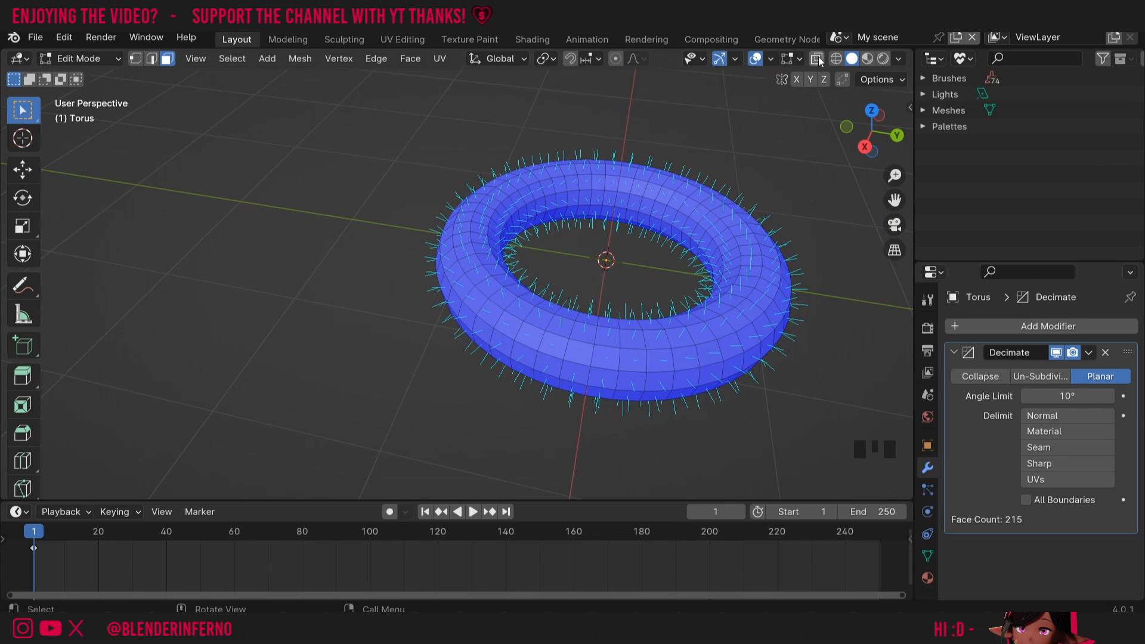
click(816, 60)
drag(632, 127, 753, 476)
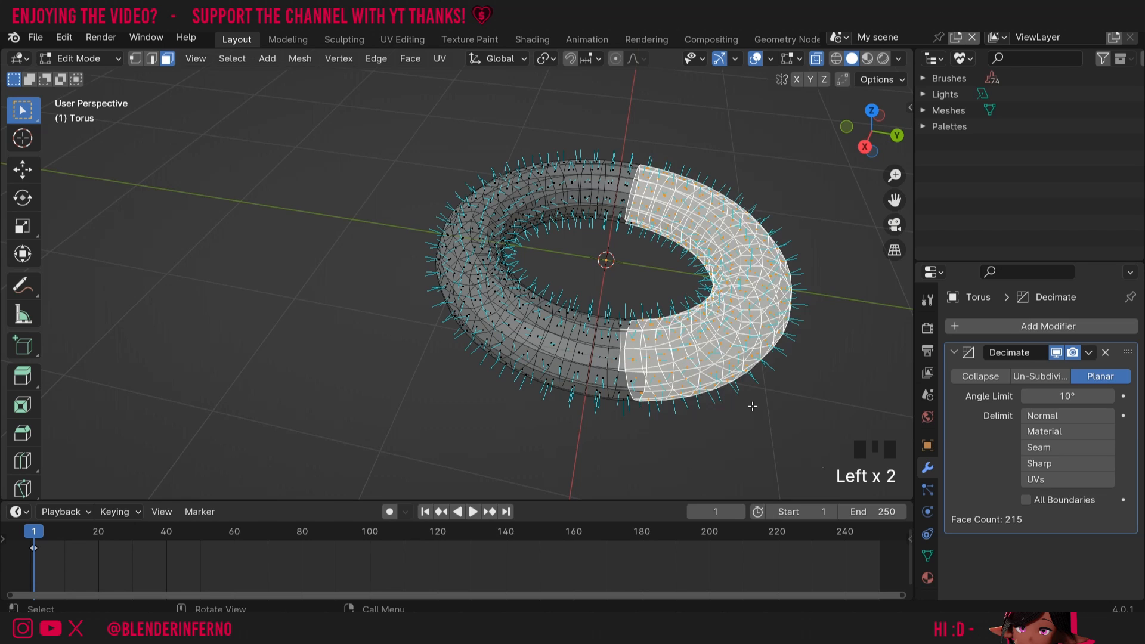
shift+drag(648, 420, 610, 288)
shift+click(610, 324)
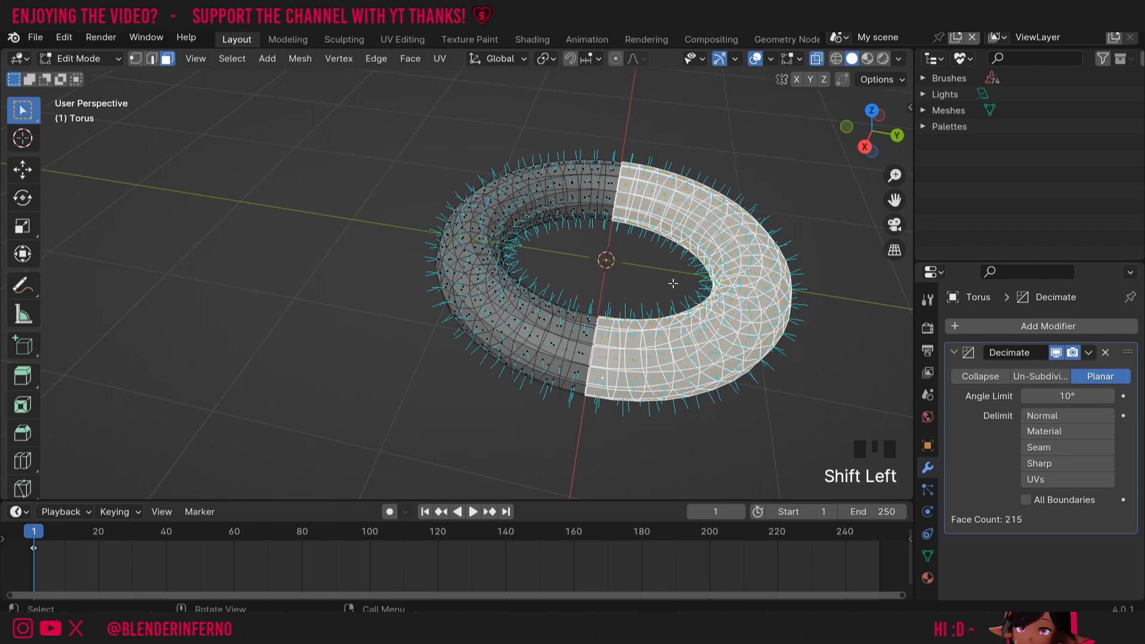
- Recalculate the selected half's normals outside and then inside, and turn X-ray off
key(shift+n)
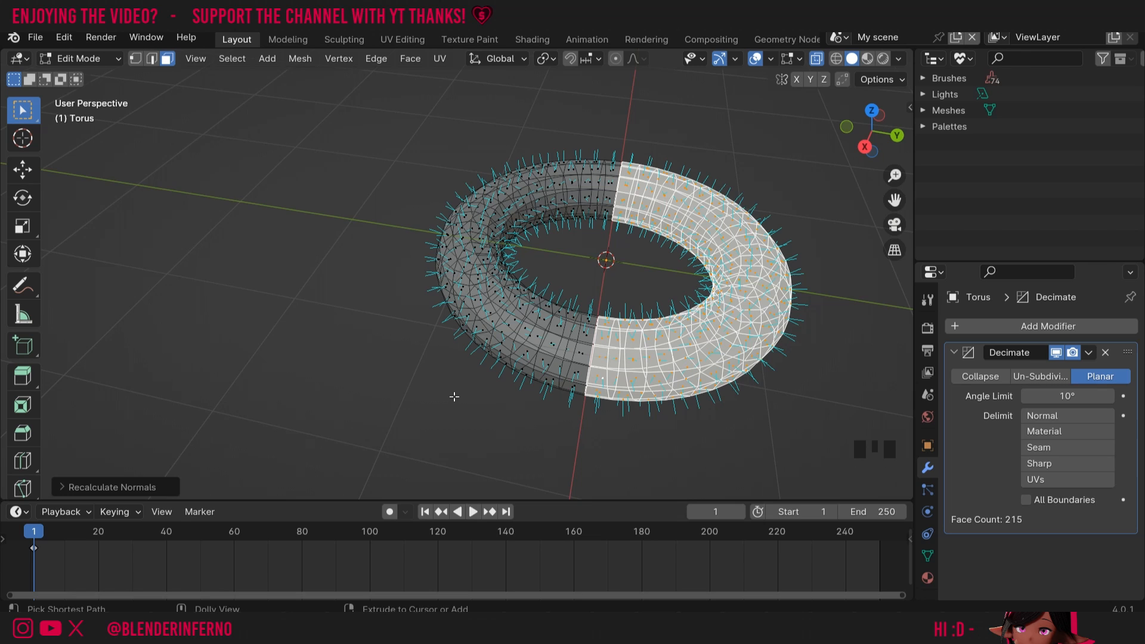
key(shift+ctrl+n)
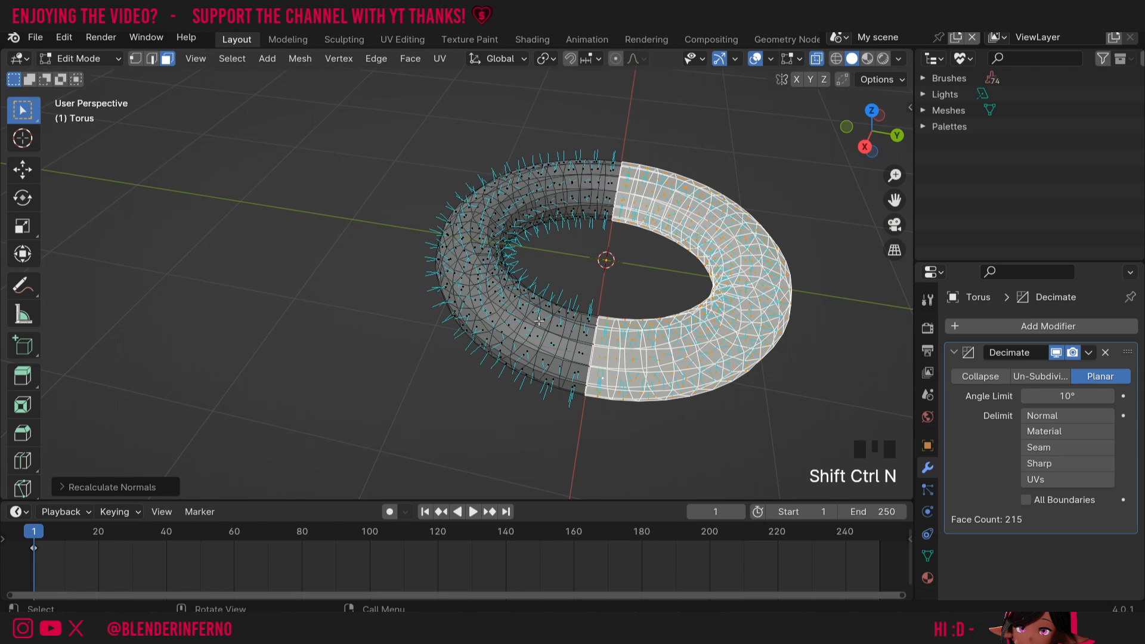
click(865, 147)
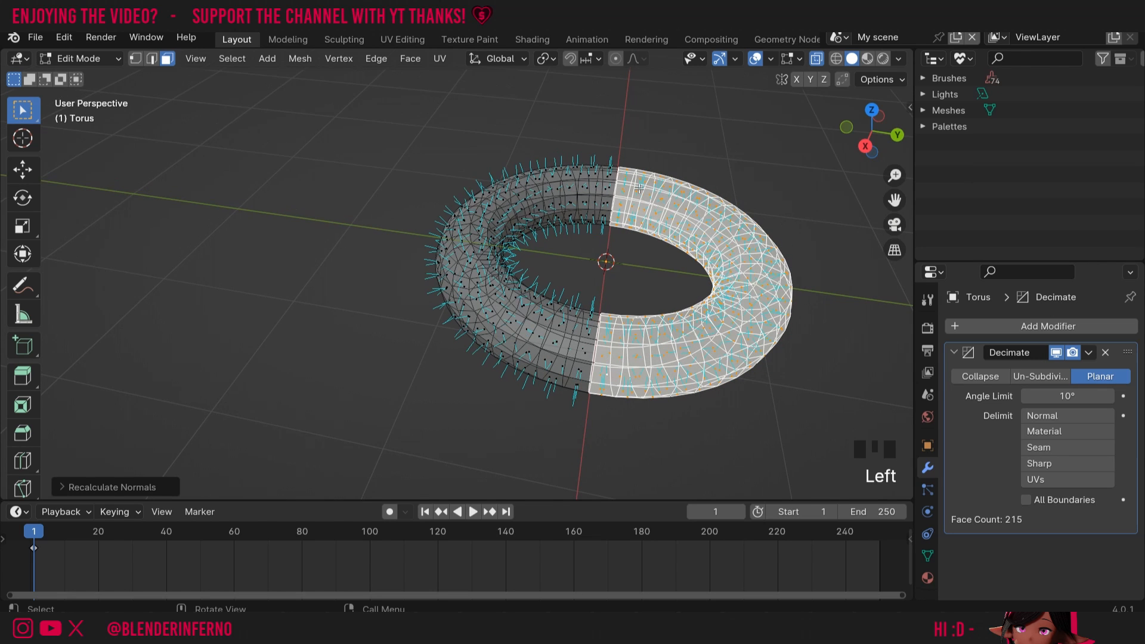
click(817, 59)
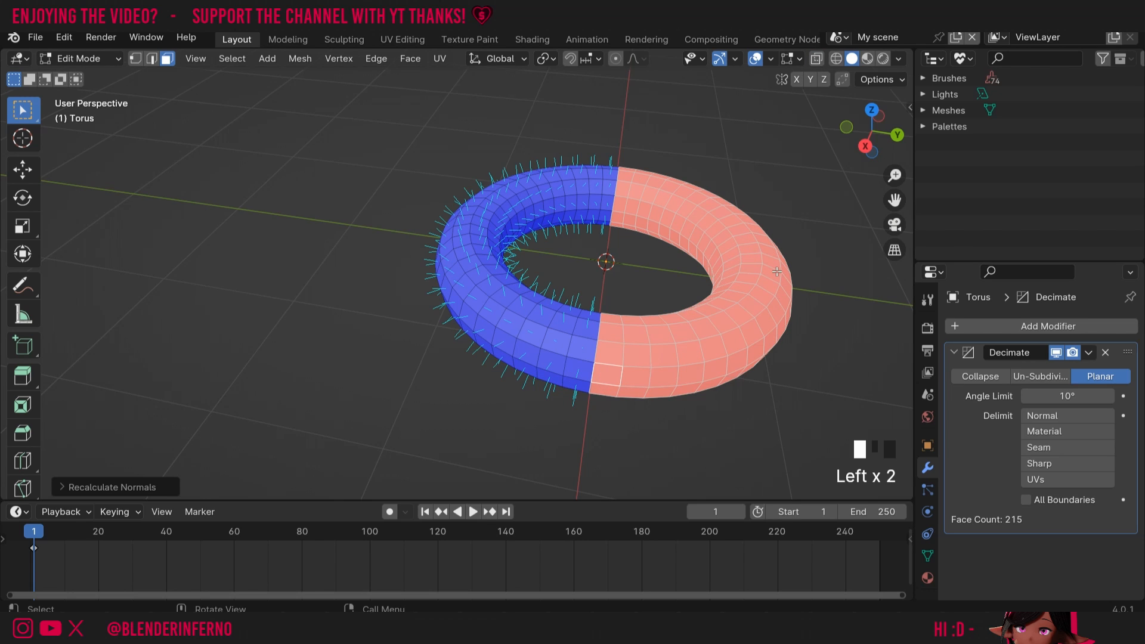
- Compare the torus in Object and Edit Mode, and enable the Decimate modifier's Normal delimit option in Object Mode
key(Tab)
drag(853, 130, 856, 130)
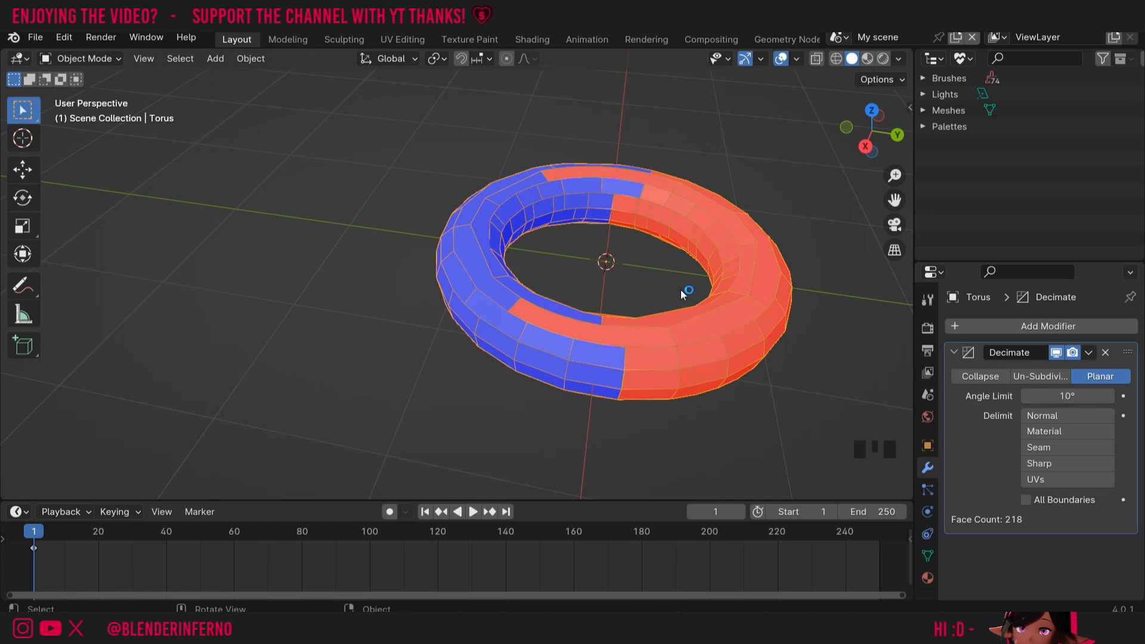
key(Tab)
key(Tab)
click(1054, 417)
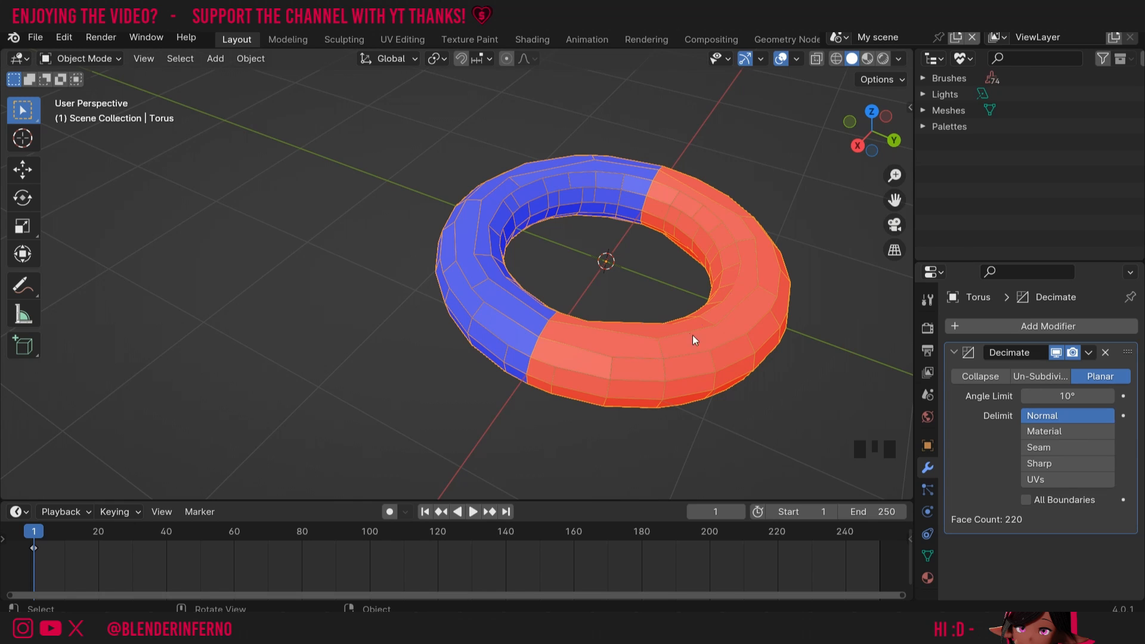
- Recalculate the normals of the whole torus to the outside, and disable the Normal delimit option in Object Mode
key(Tab)
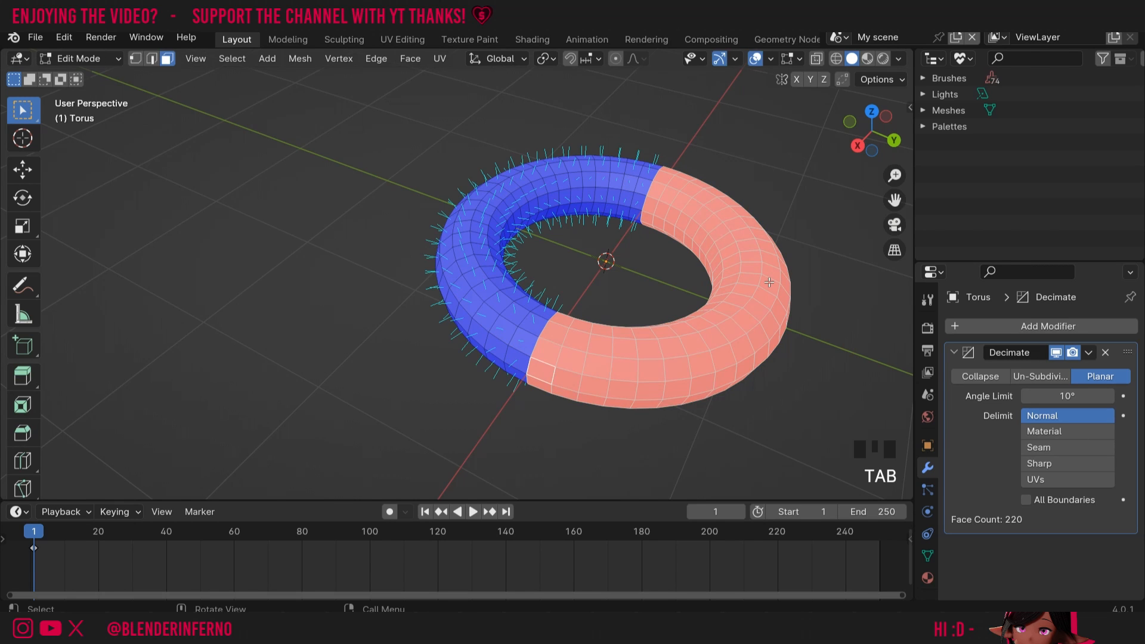
key(a)
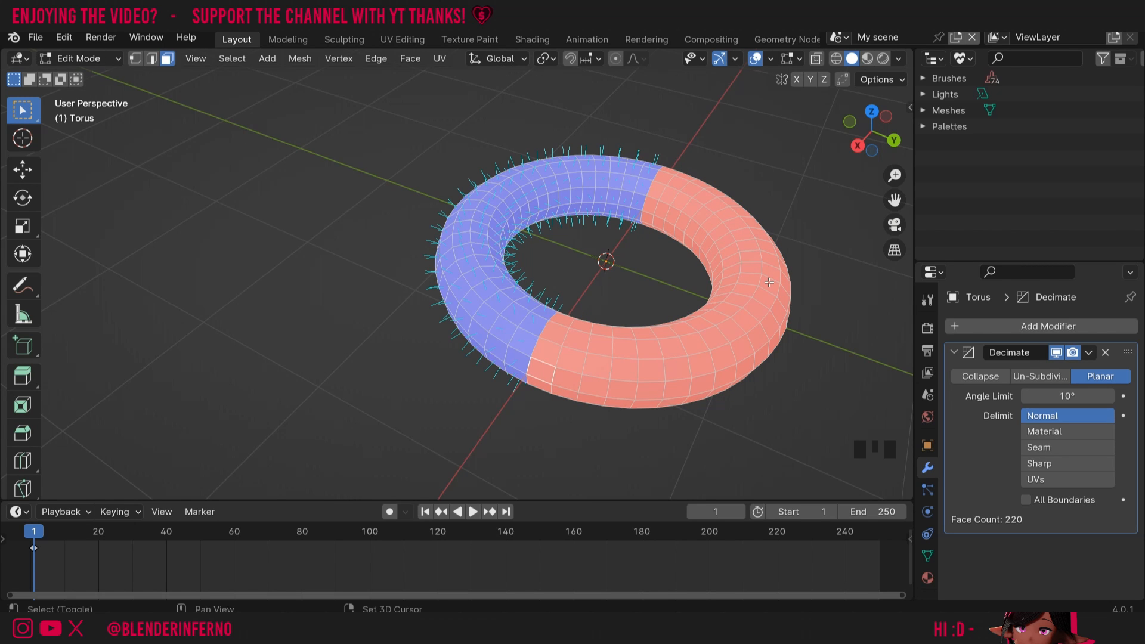
key(shift+n)
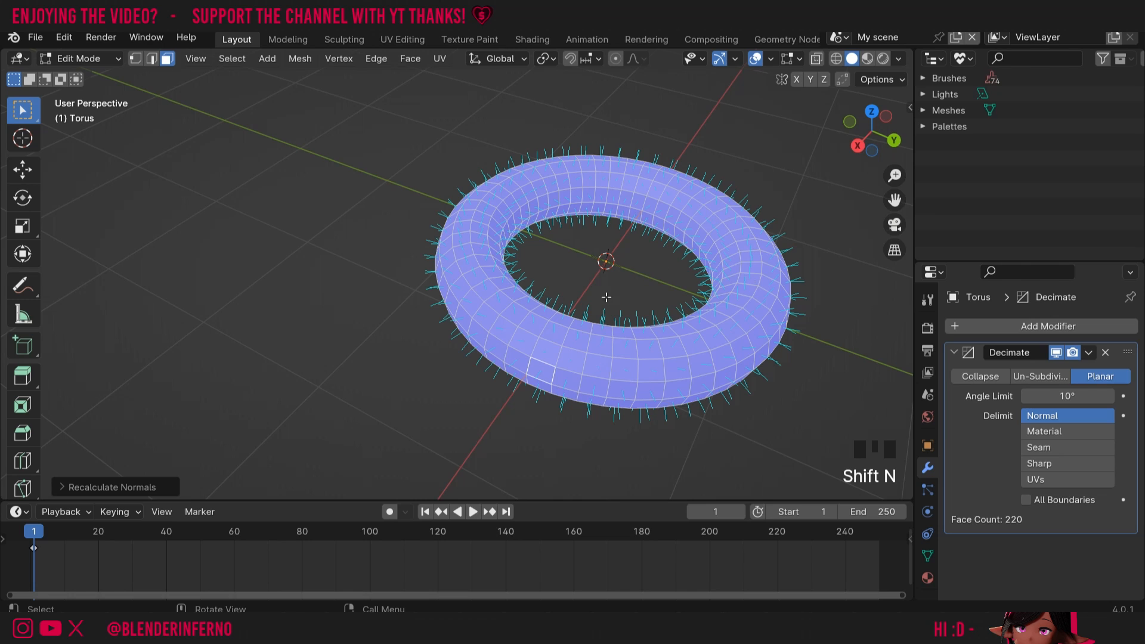
key(Tab)
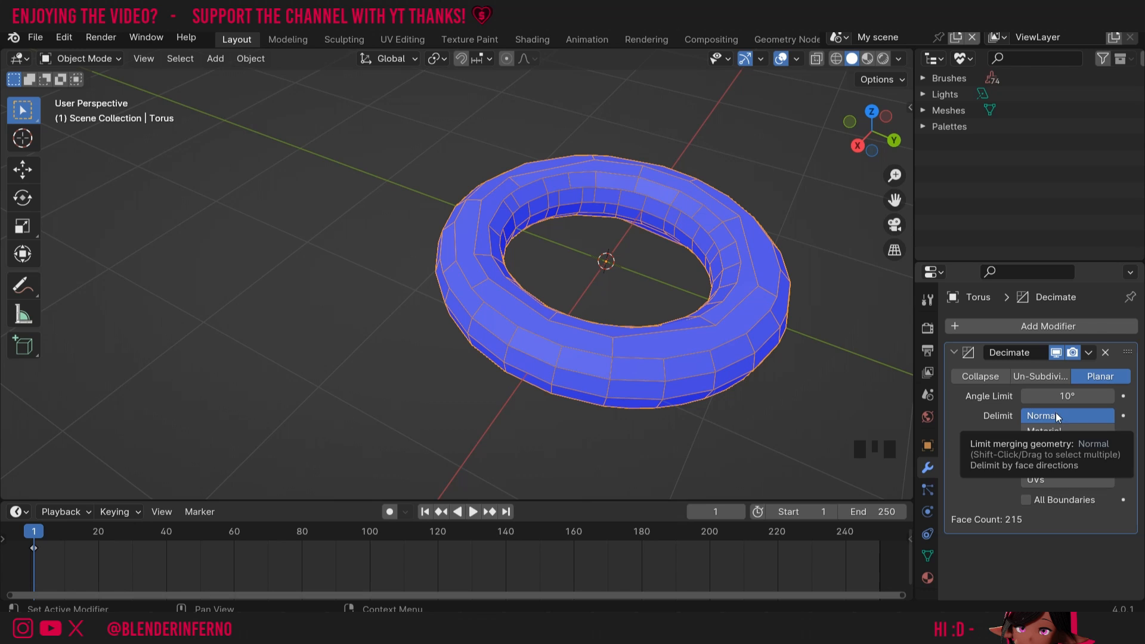
shift+click(1055, 413)
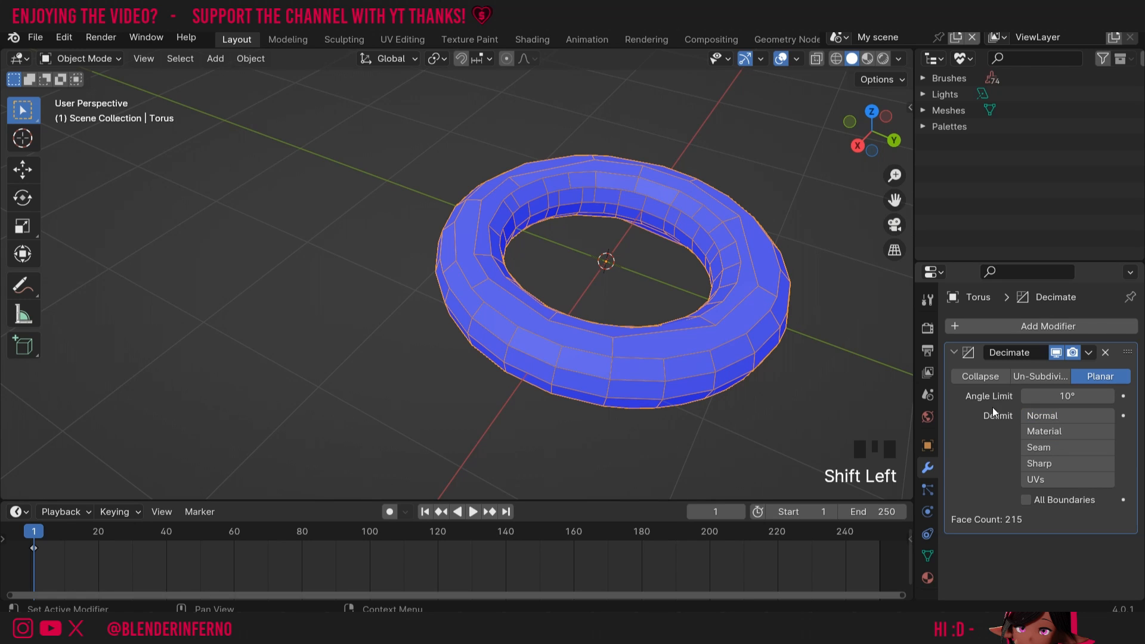
- Turn off the Face Orientation overlay and switch the viewport shading to Material Preview
click(795, 59)
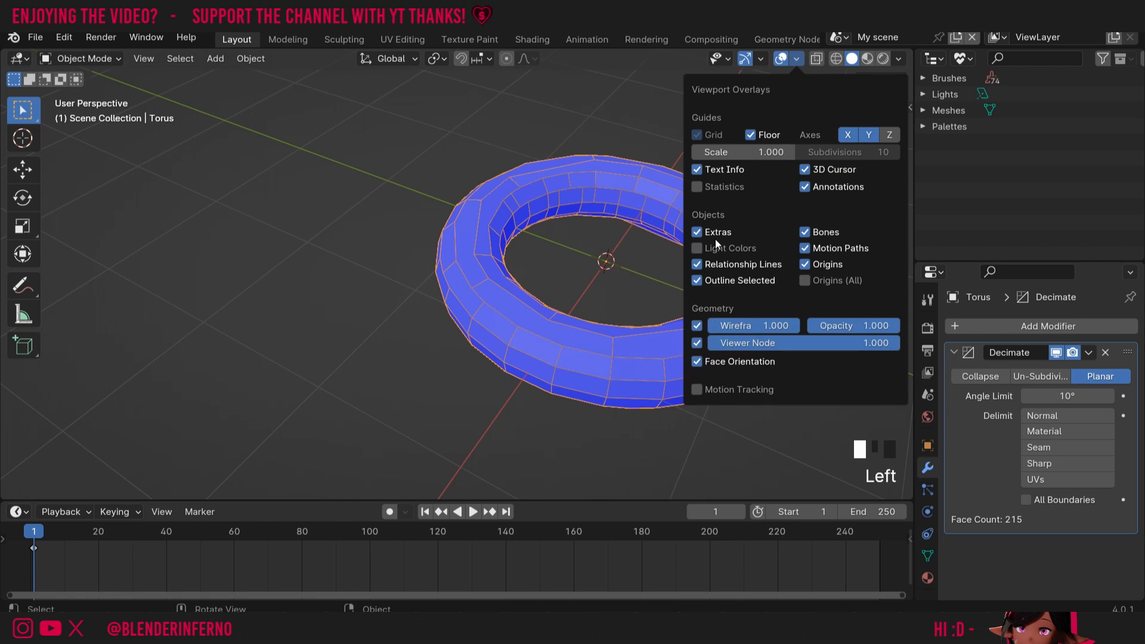
click(696, 361)
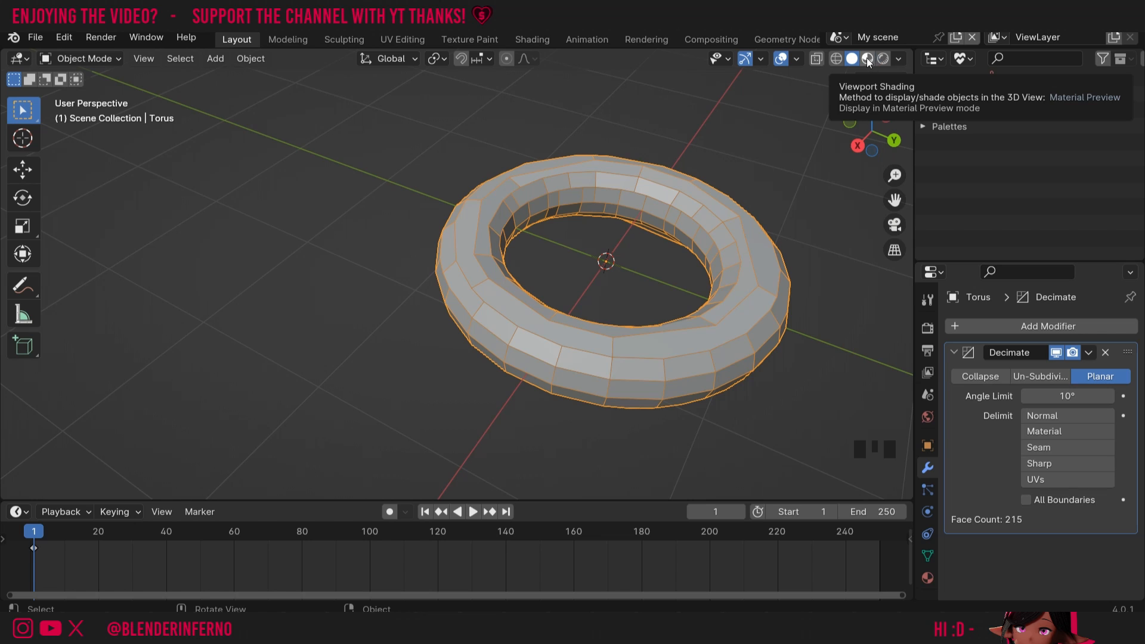
click(867, 58)
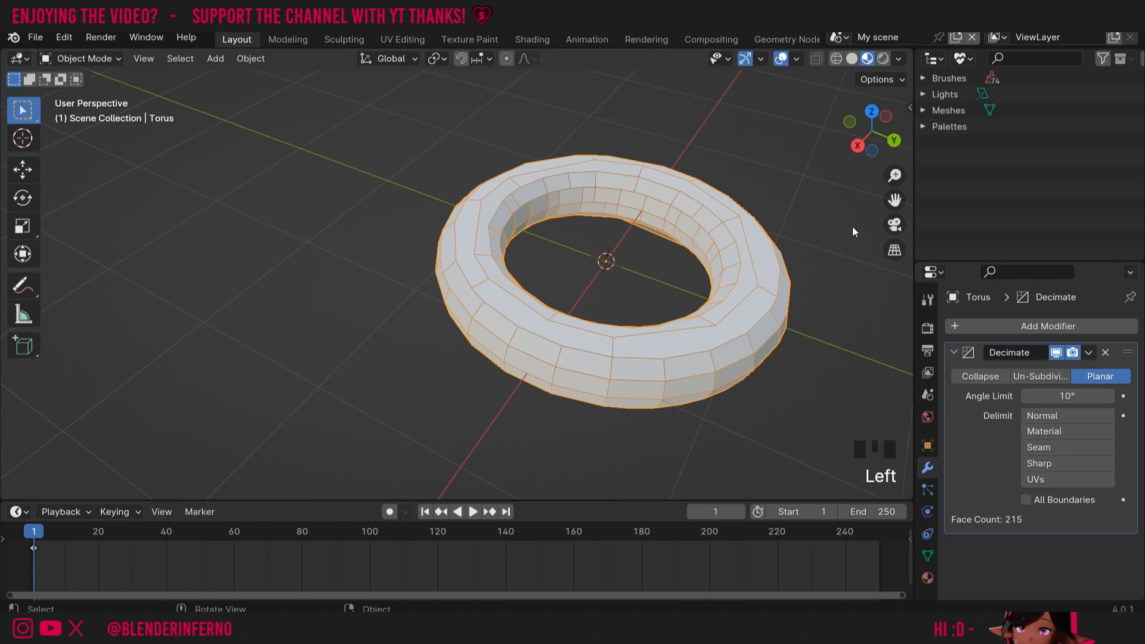
- Create a new material on the torus and add a second slot with another new material
click(926, 577)
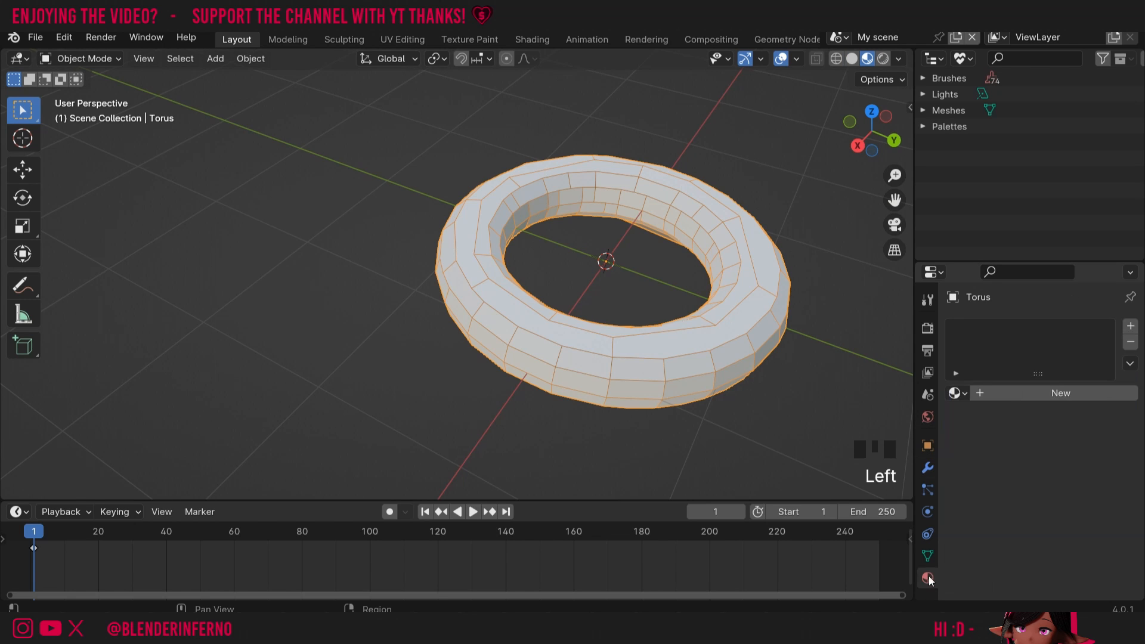
click(1004, 395)
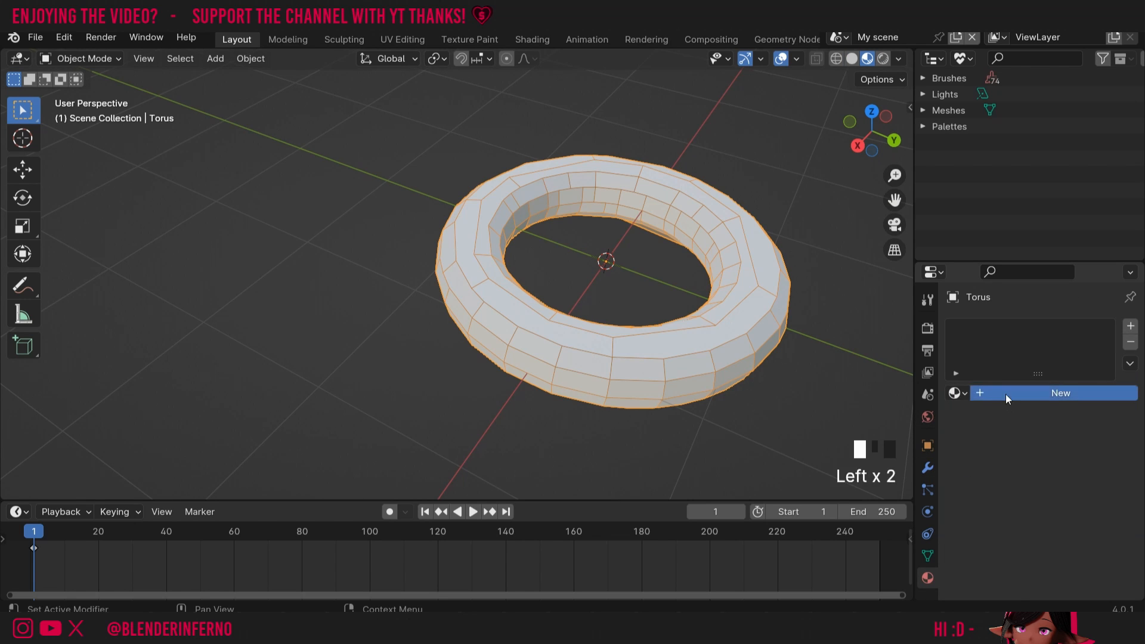
click(1130, 327)
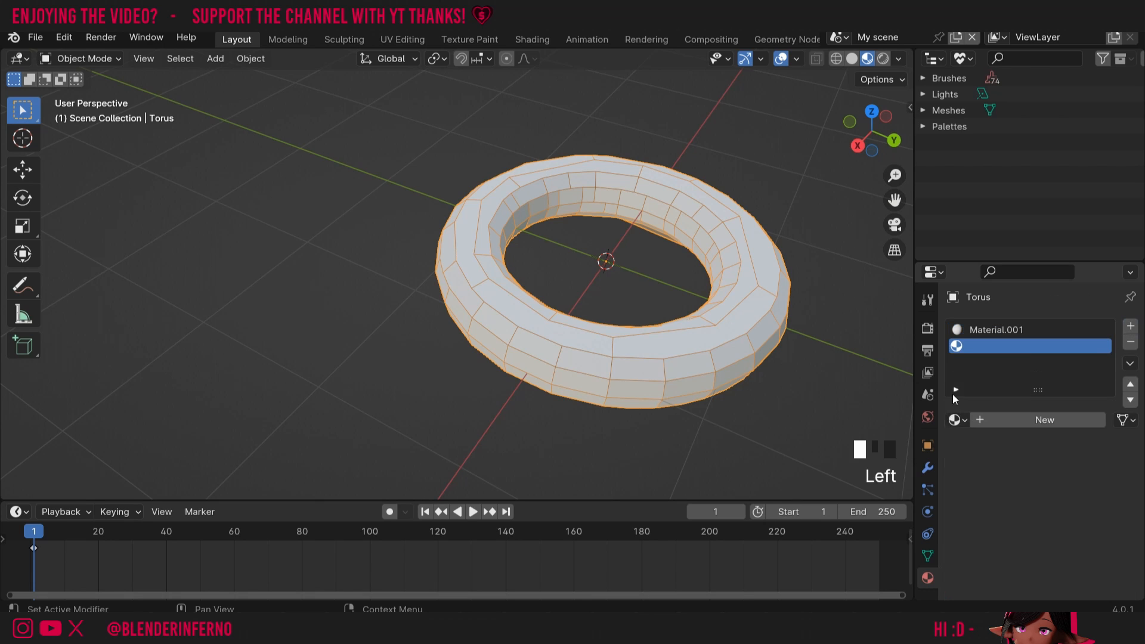
click(1016, 421)
- Rename the torus's first material Green and the second one Red
click(1001, 329)
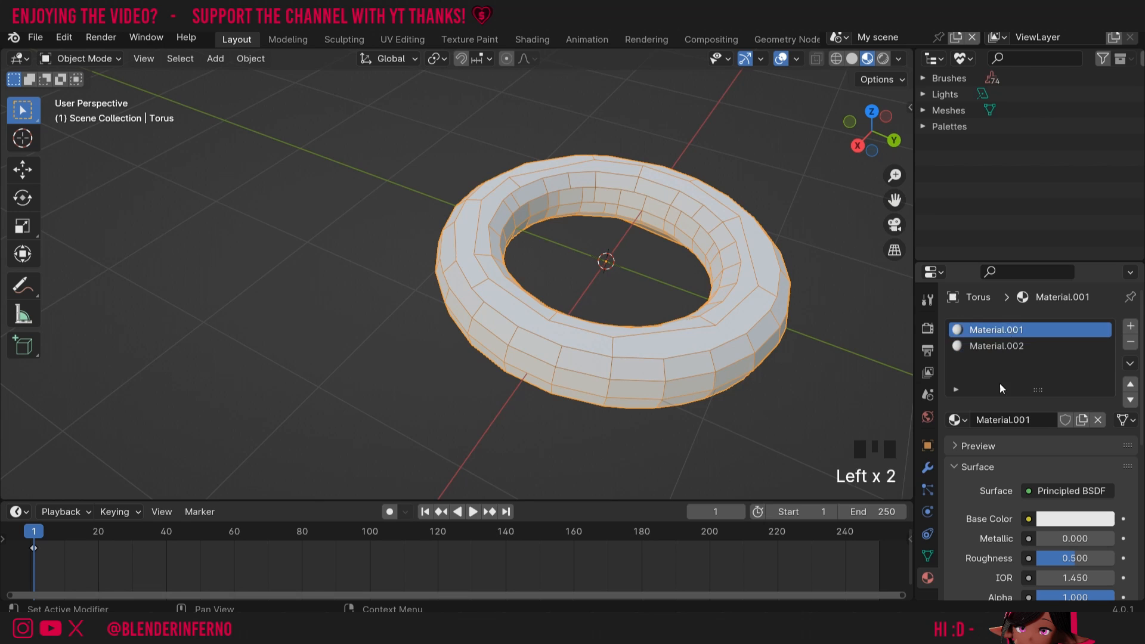
click(1013, 424)
text(Green)
key(Return)
click(996, 345)
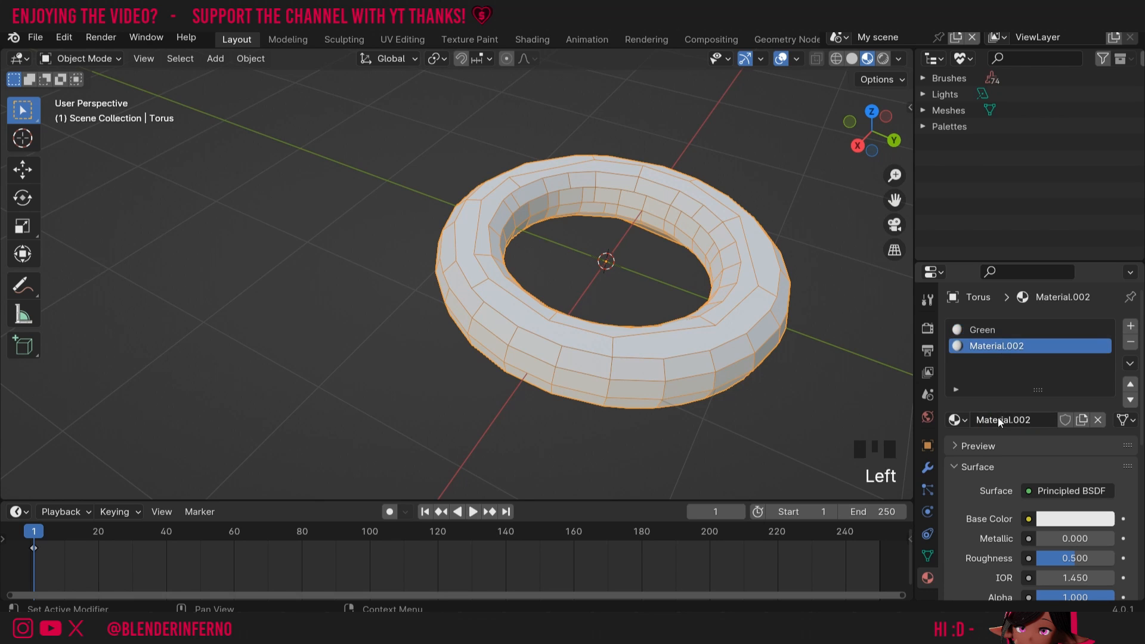
click(996, 419)
text(Red)
key(Return)
- Set the Green material's base color to green (hue 0.342, saturation 0.974) and the Red material's to a saturated red
click(1001, 331)
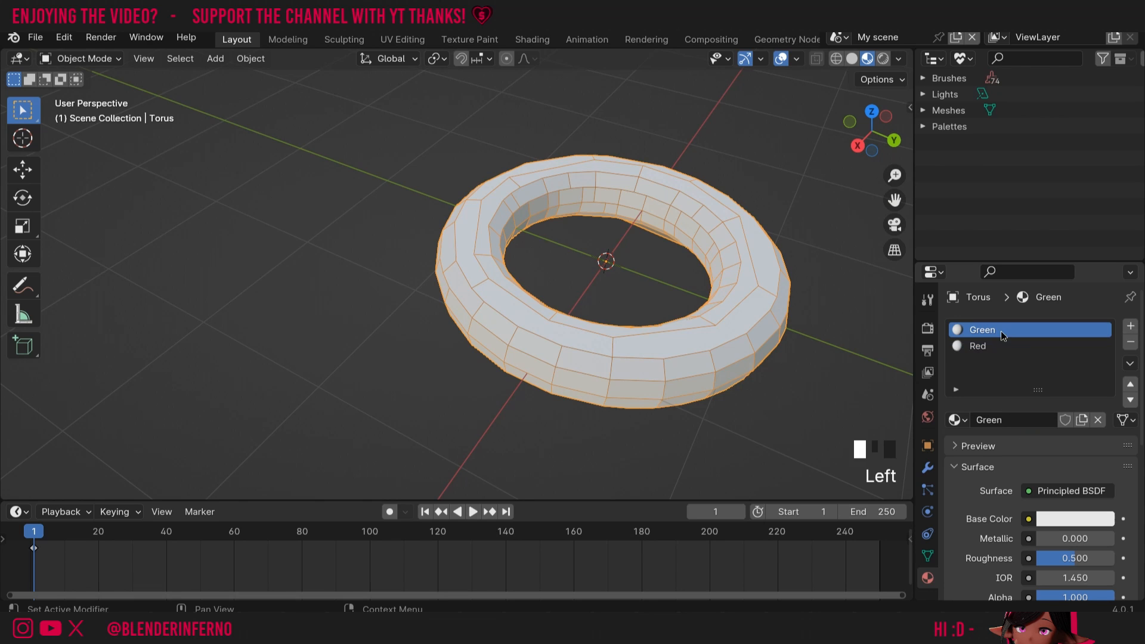
click(1052, 521)
click(971, 296)
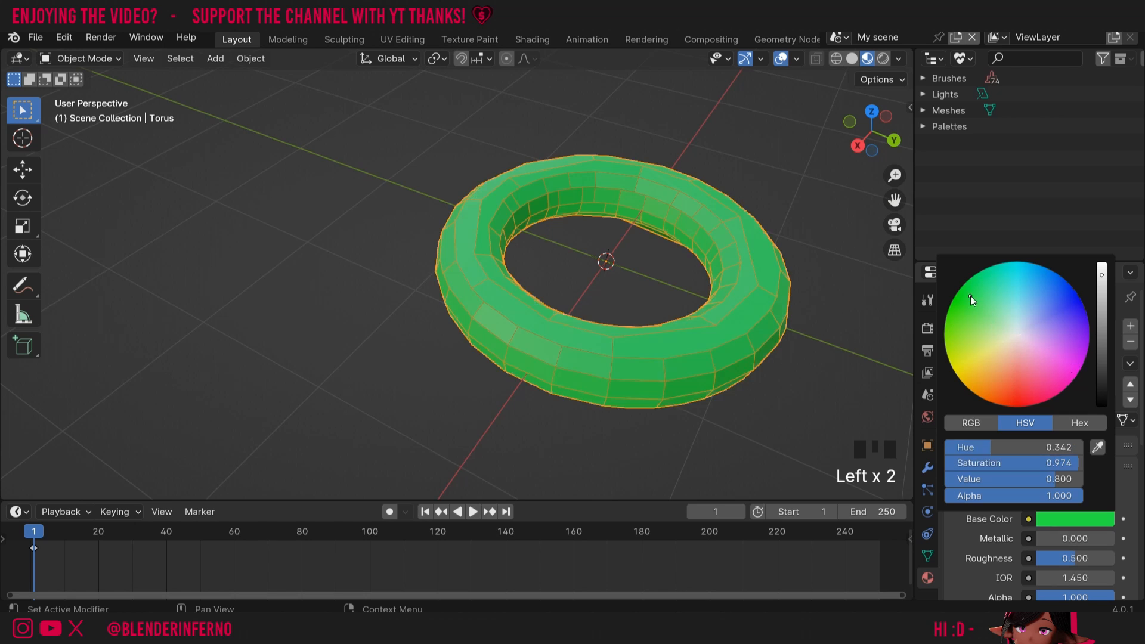
click(1002, 345)
click(1055, 514)
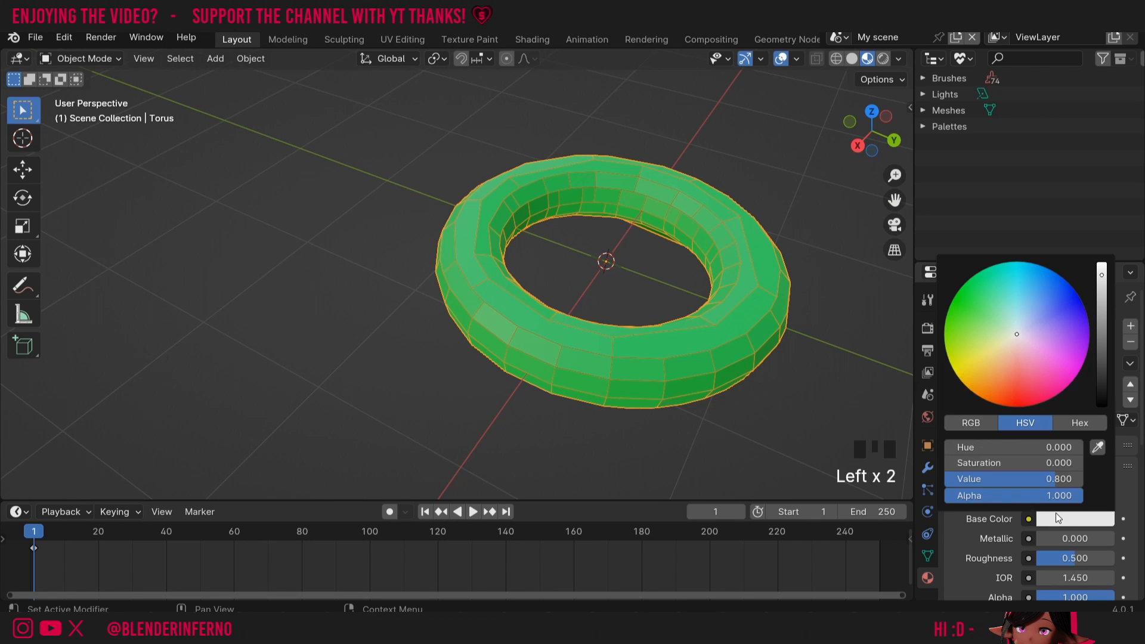
click(1014, 399)
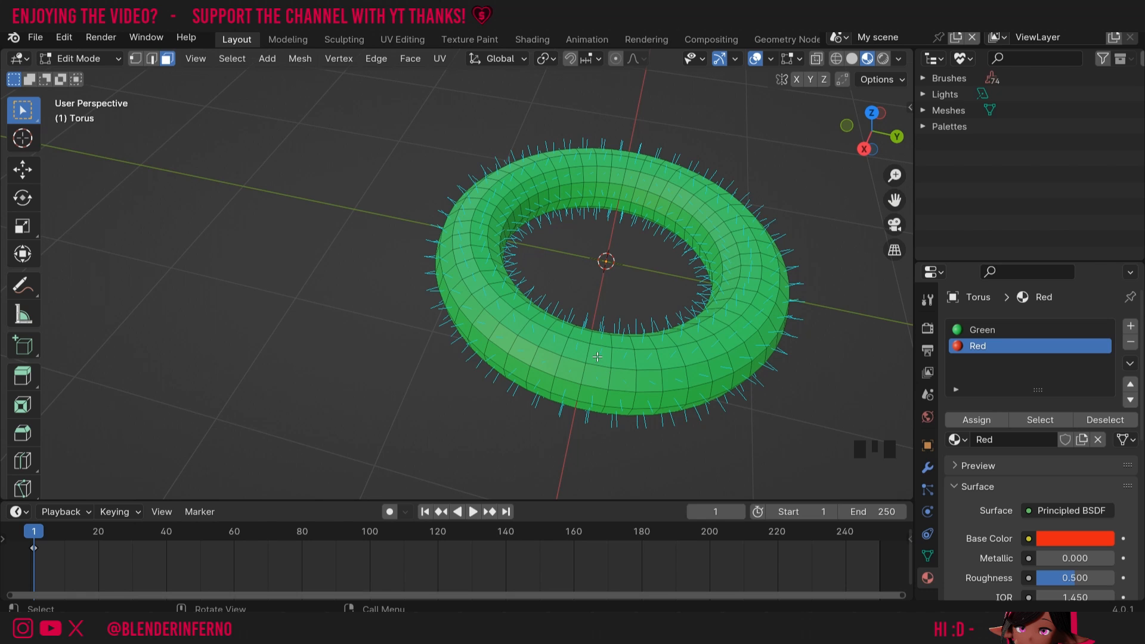
- Select the adjacent face loops covering about a quarter of the torus and assign the Red material to them
key(3)
alt+click(595, 386)
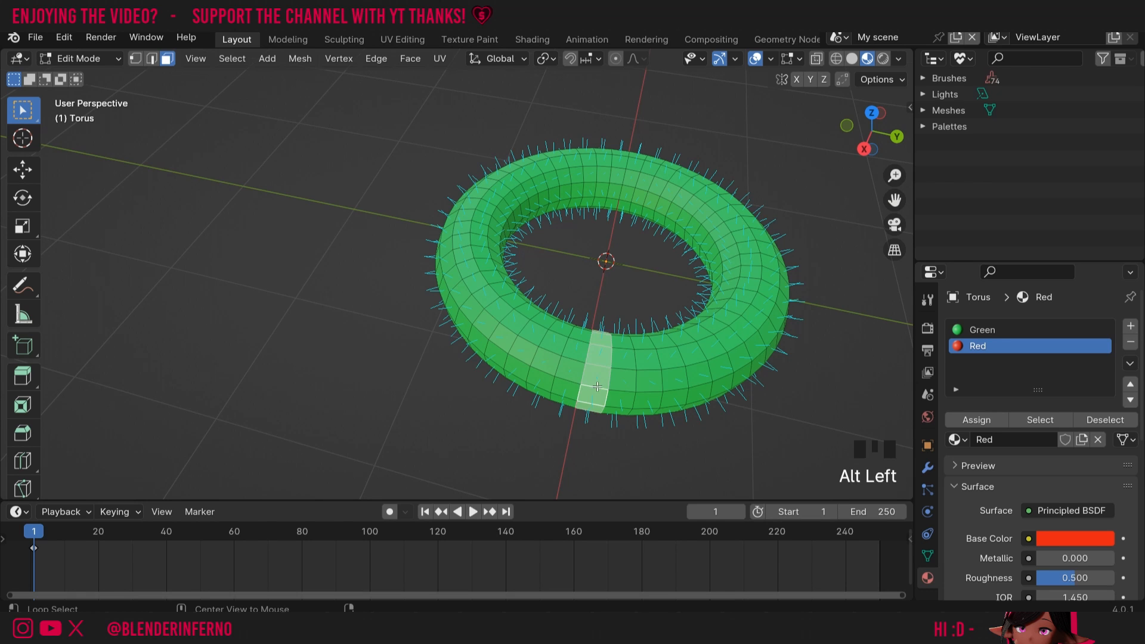
alt+shift+click(647, 369)
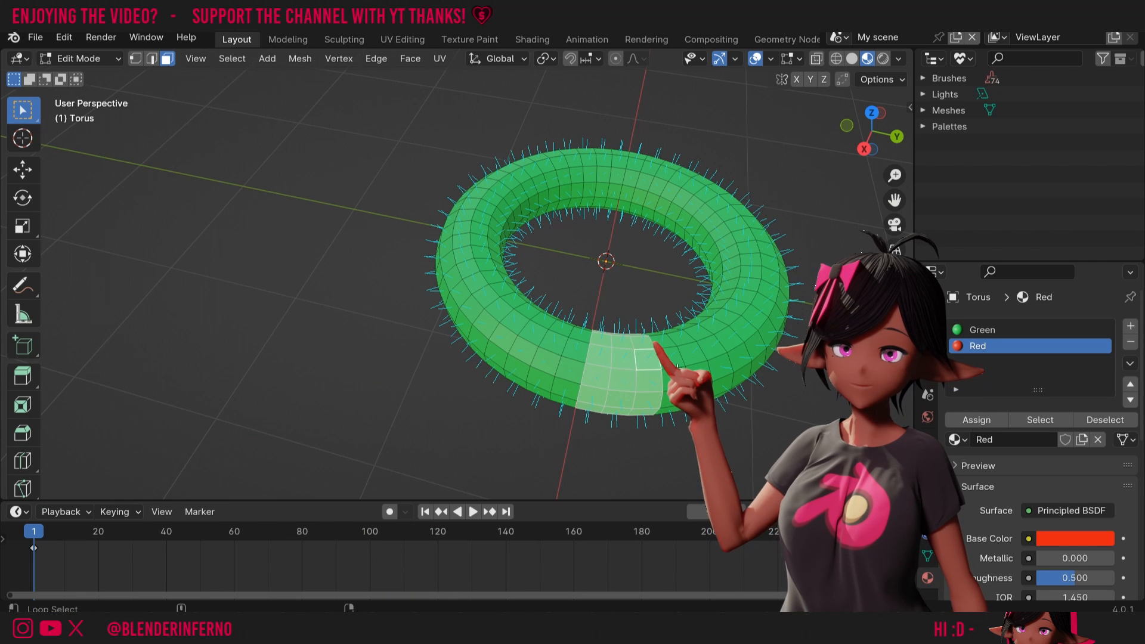
alt+shift+click(670, 367)
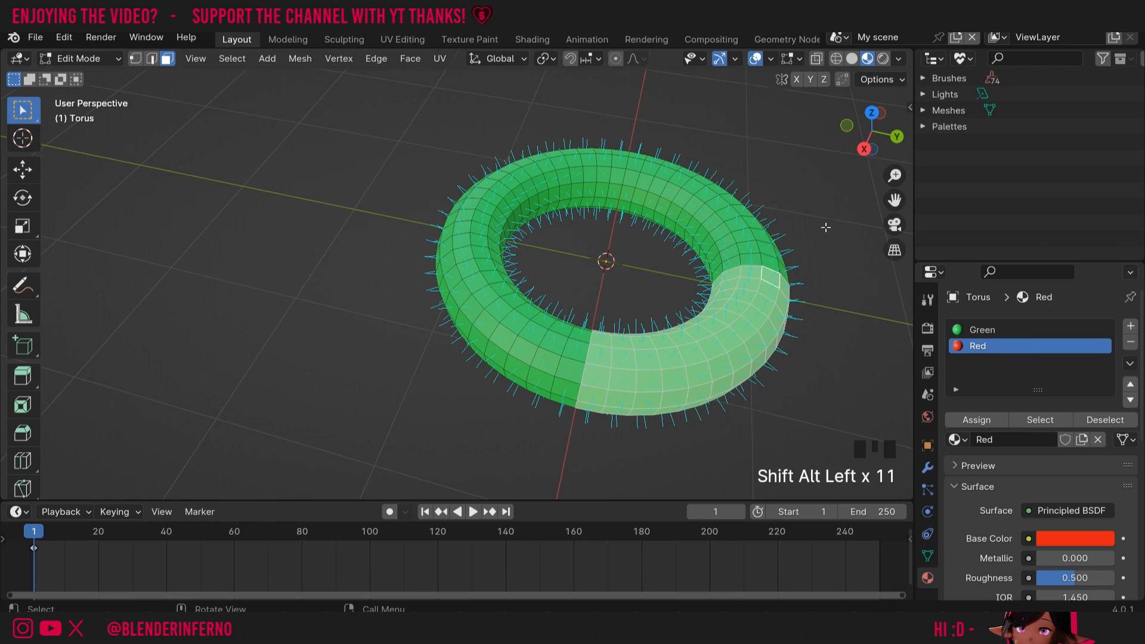
click(976, 420)
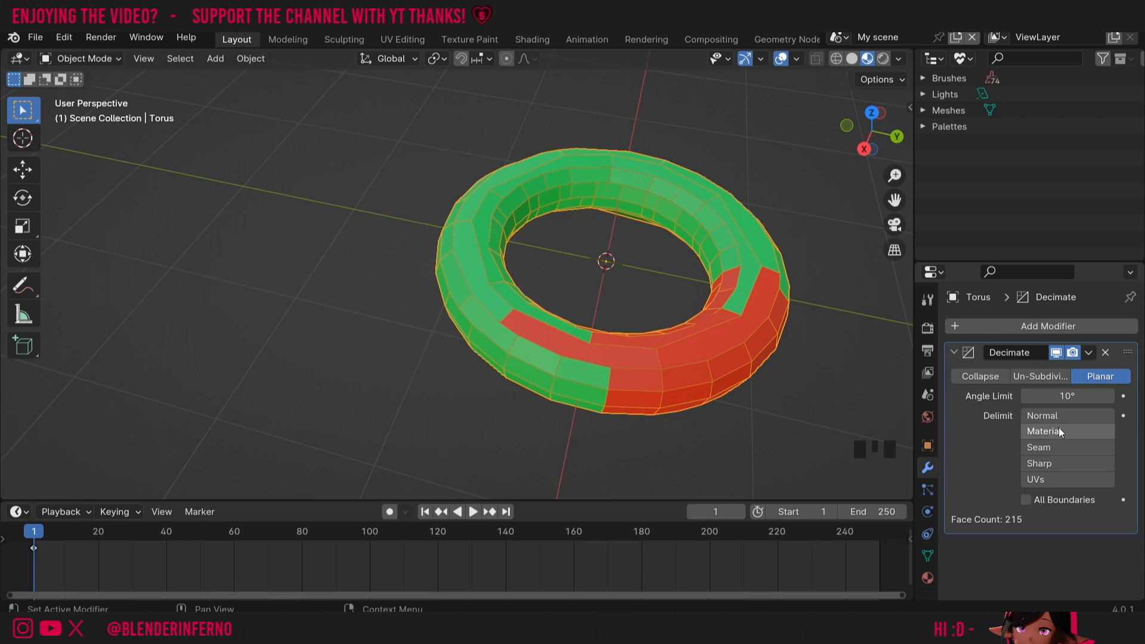
- Enable the Material delimit on the torus's Planar Decimate modifier and raise the Angle Limit to 14°
click(1054, 432)
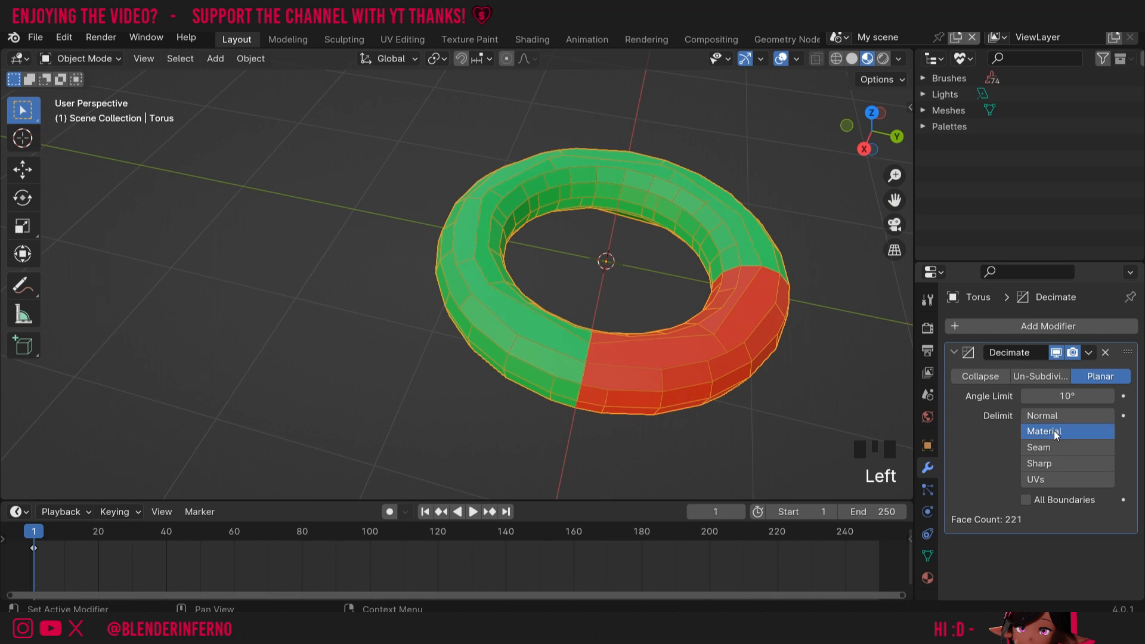
drag(872, 130, 837, 133)
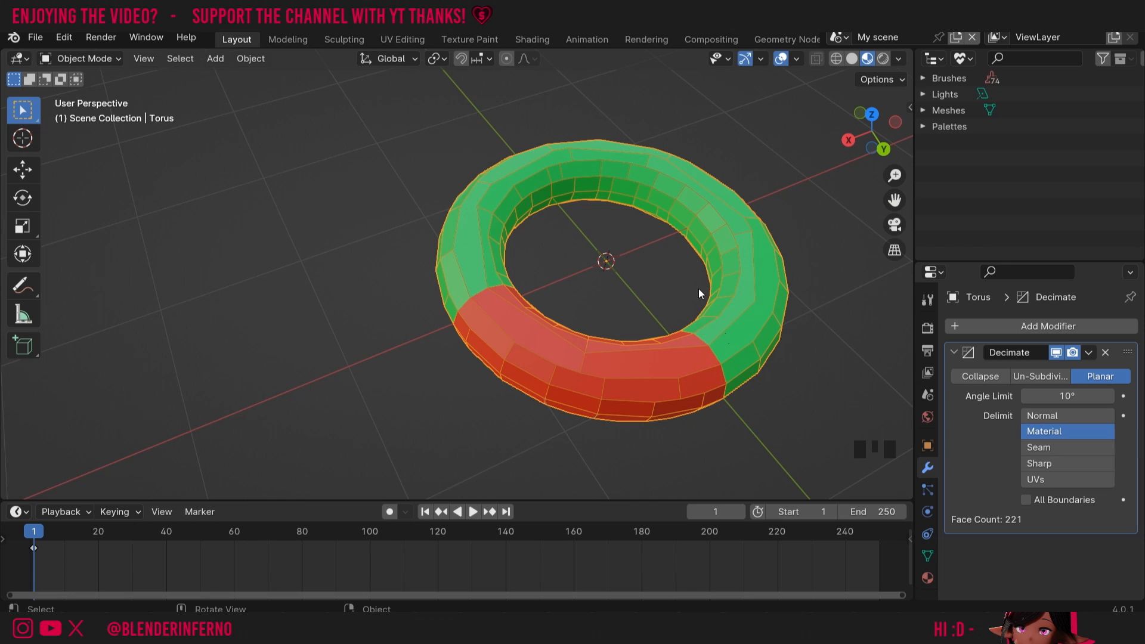
drag(1067, 396, 1123, 395)
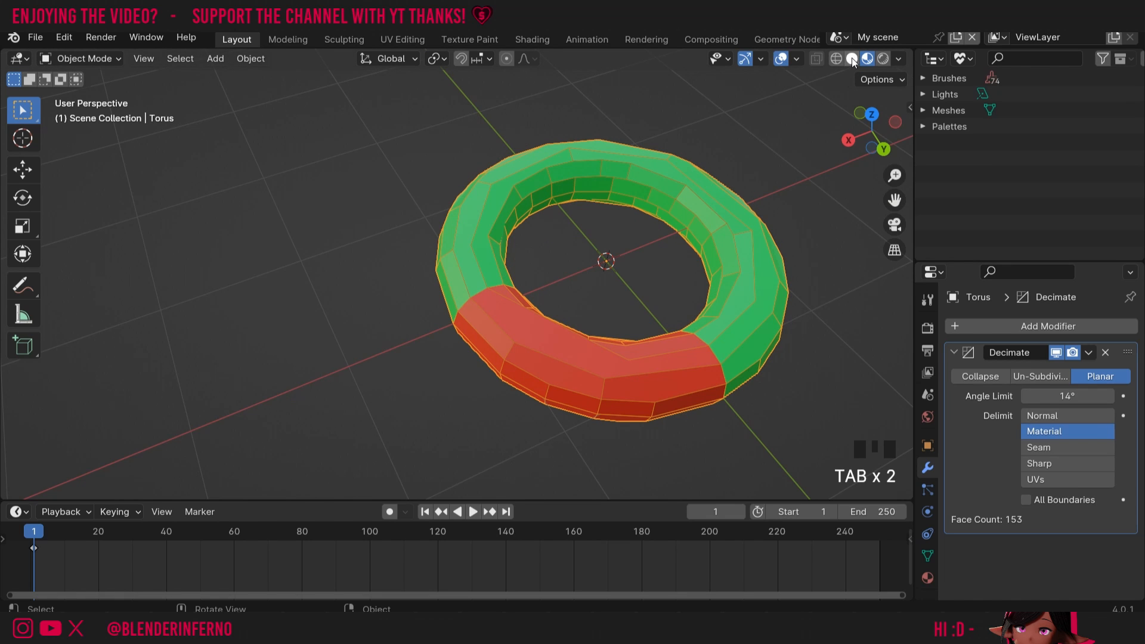
- Switch the viewport to Solid shading and turn off the modifier's Material delimit
click(852, 59)
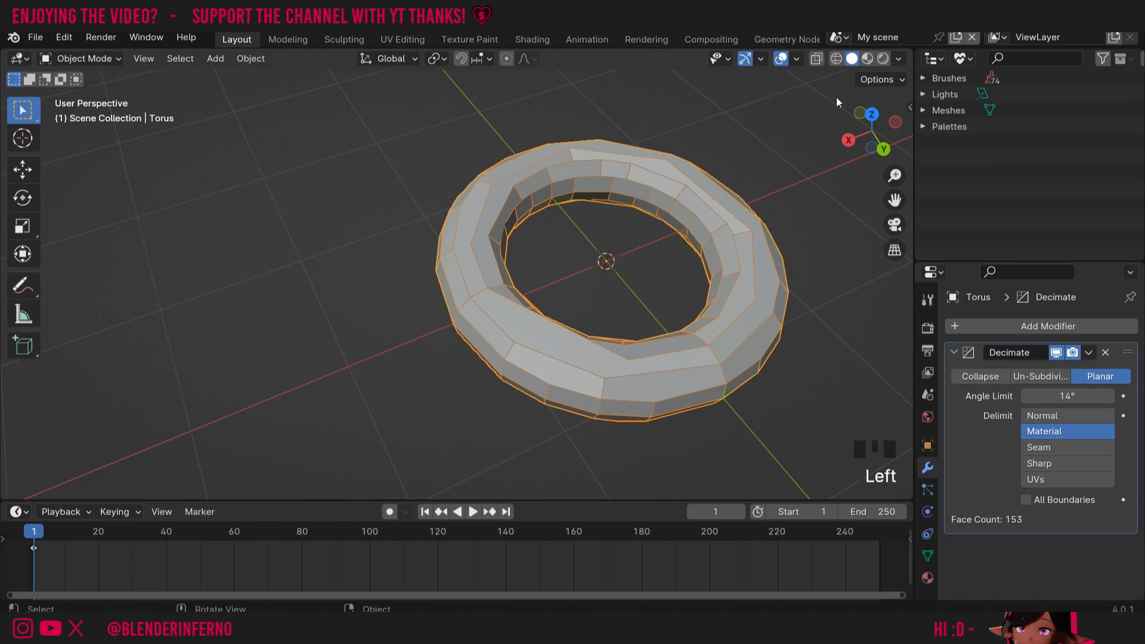
shift+click(1049, 432)
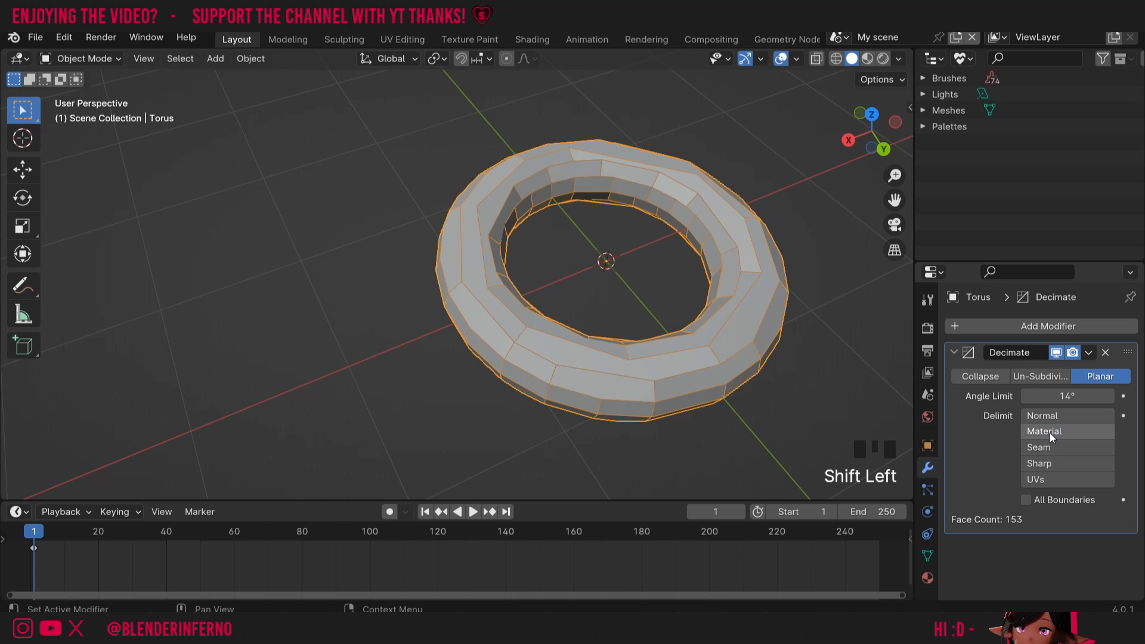
- Select one edge loop around the torus's tube near the X axis in Edit Mode and mark it as a seam
middle_drag(882, 421, 974, 409)
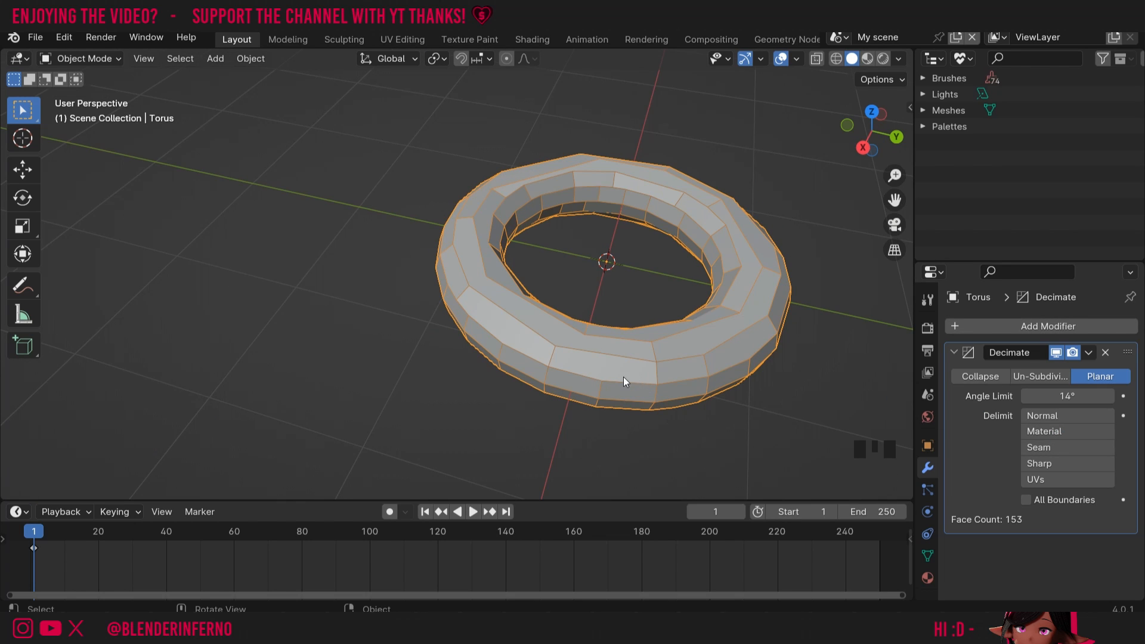
key(Tab)
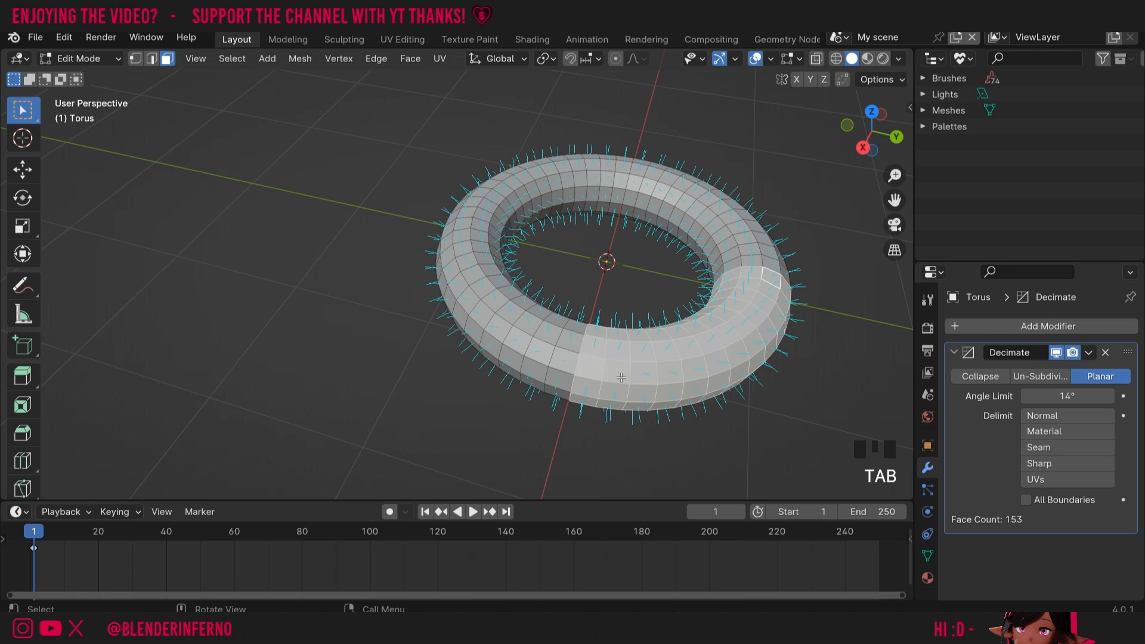
click(549, 455)
key(2)
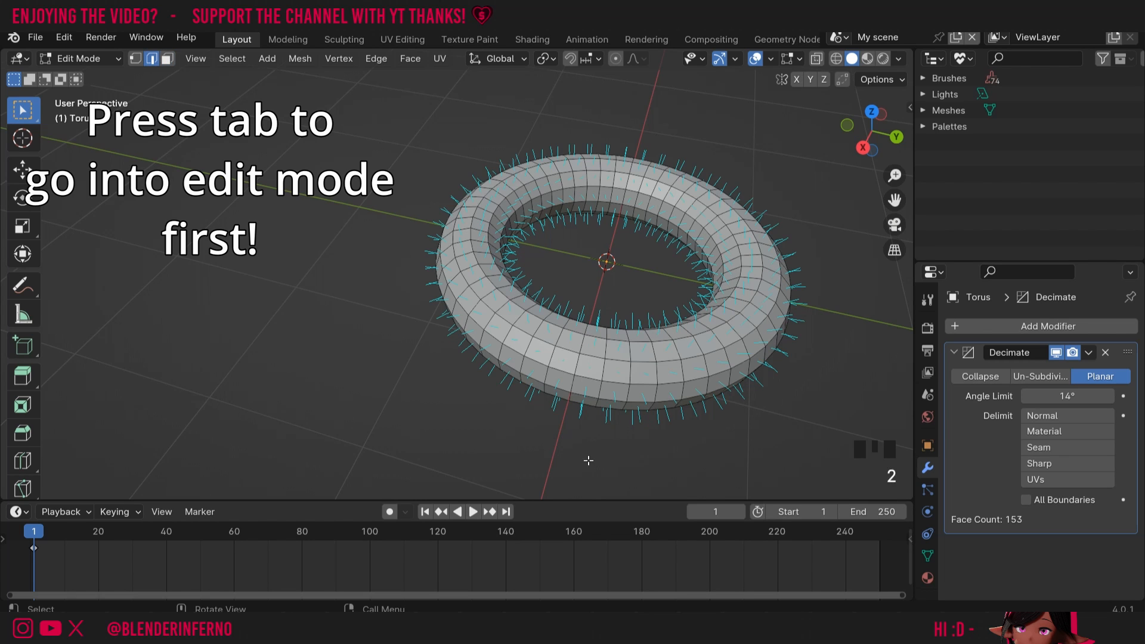
alt+click(577, 362)
drag(857, 152, 605, 275)
right_click(605, 276)
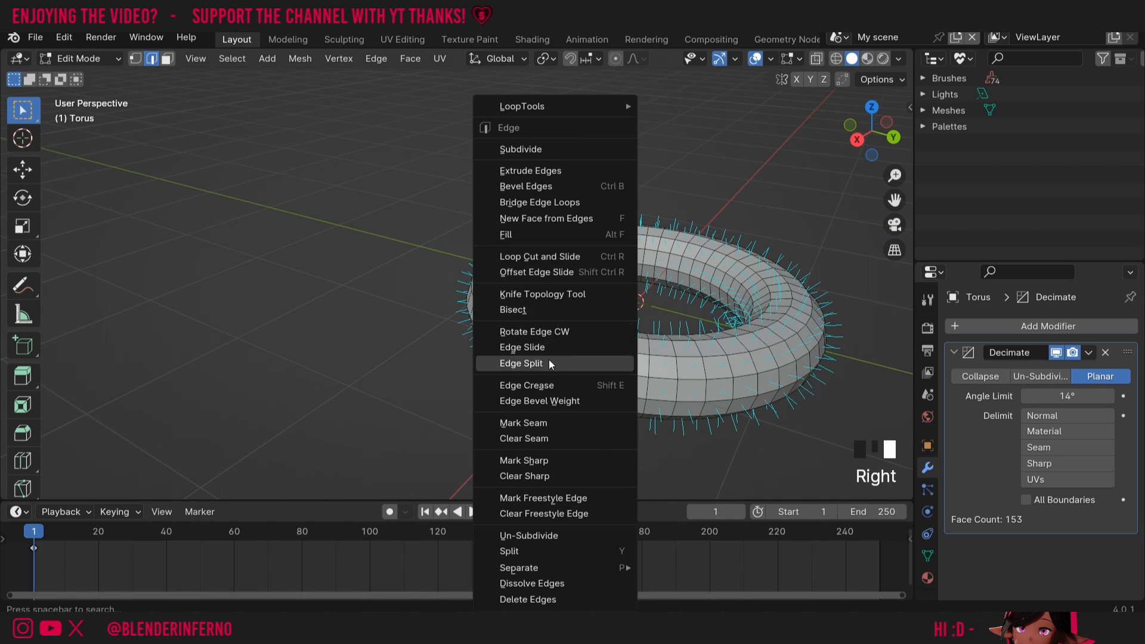
click(531, 424)
key(Tab)
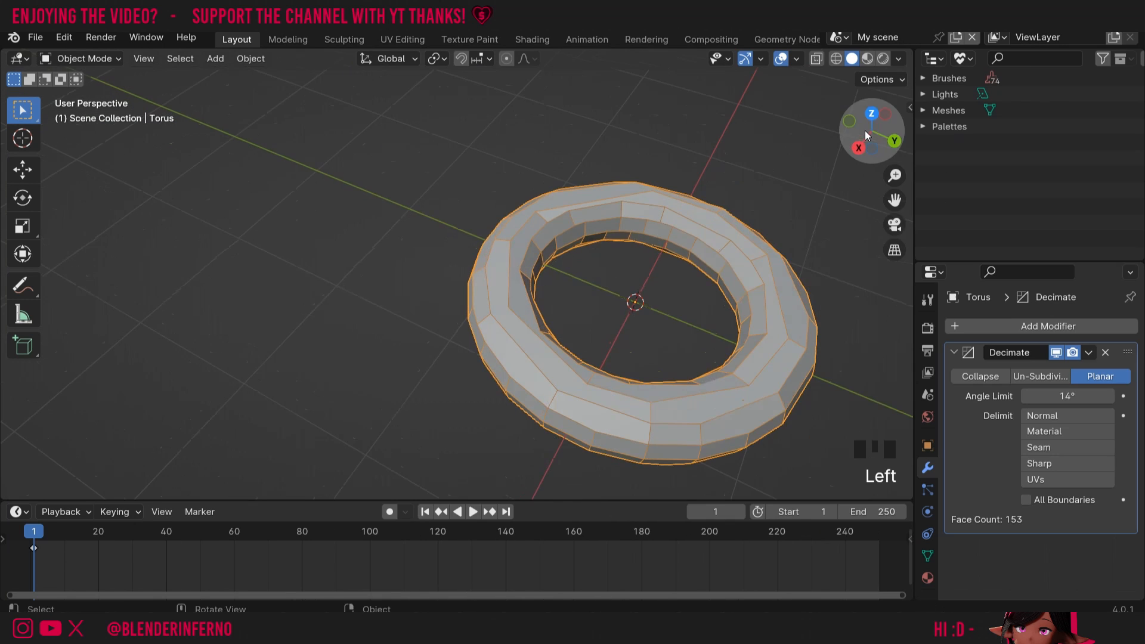
- Enable the Decimate modifier's Seam delimit and compare the result with the marked loop in Edit Mode
click(1046, 445)
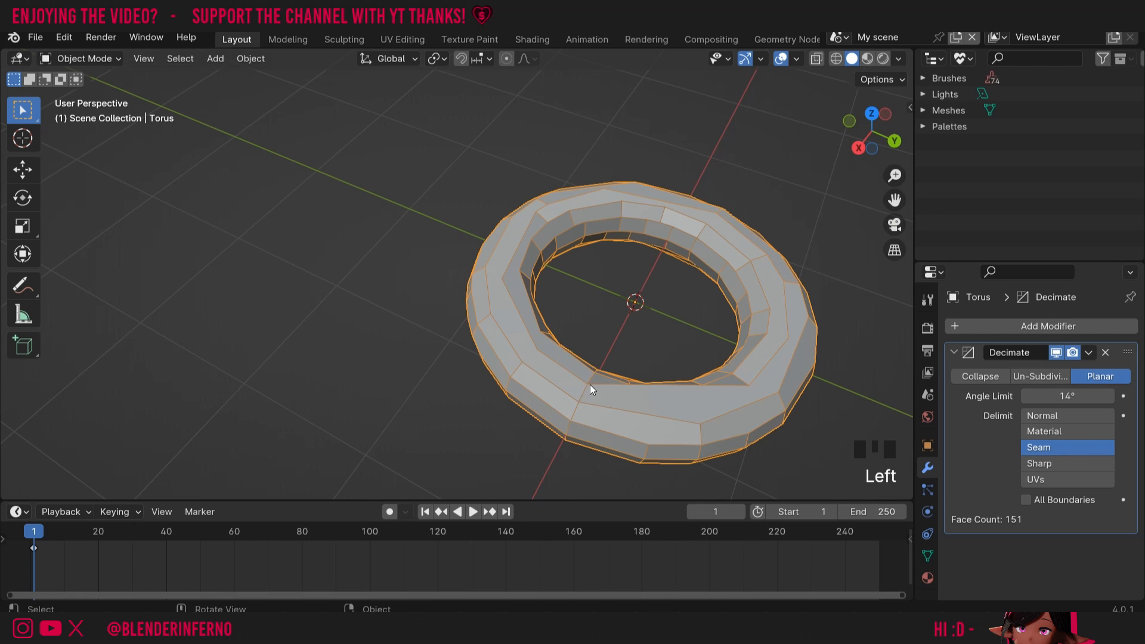
key(Tab)
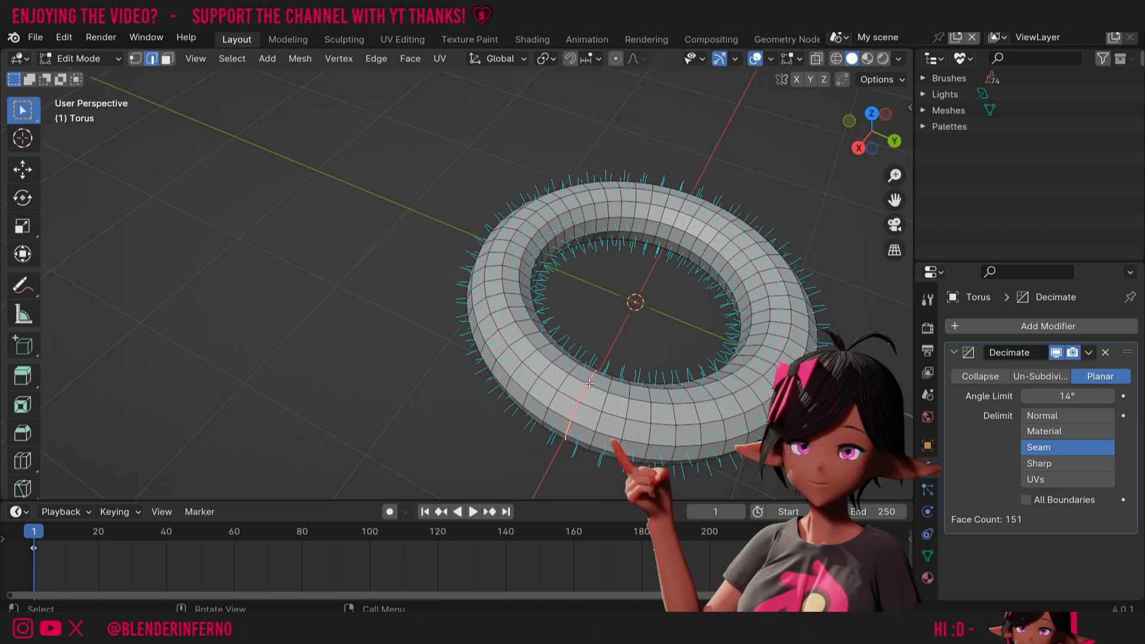
key(Tab)
- Lower the Decimate Angle Limit to 8.8° and turn off the Seam delimit
mouse_move(1067, 396)
mouse_down()
mouse_move(1095, 396)
mouse_move(1060, 396)
mouse_up()
shift+click(1039, 449)
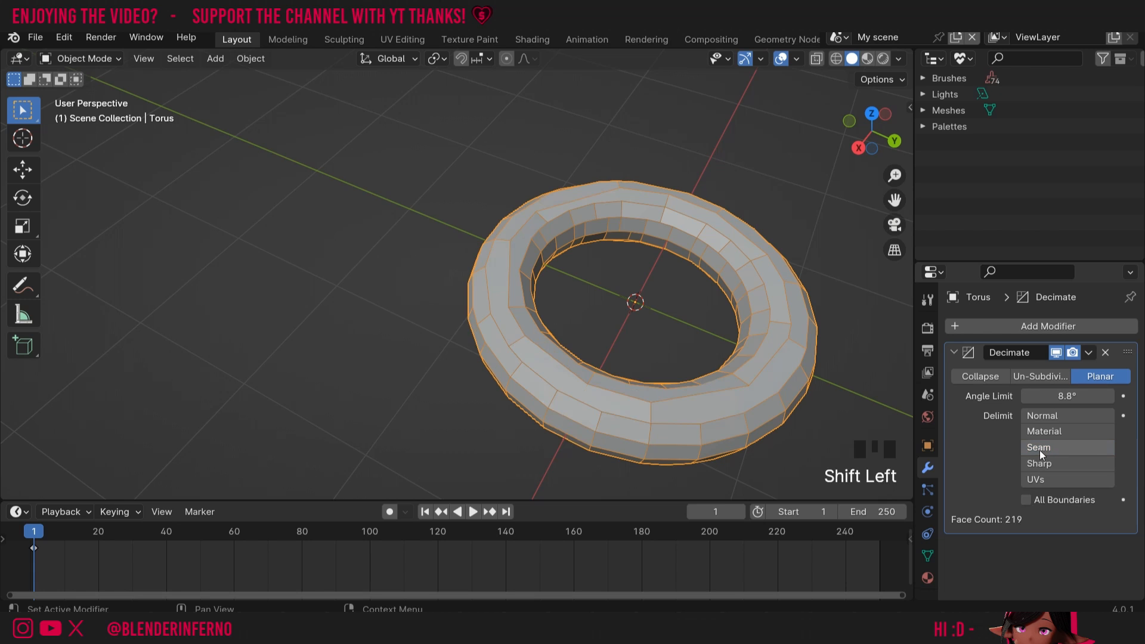
- Select another edge loop around the tube near the Y axis in Edit Mode and mark it as sharp
drag(900, 116, 769, 301)
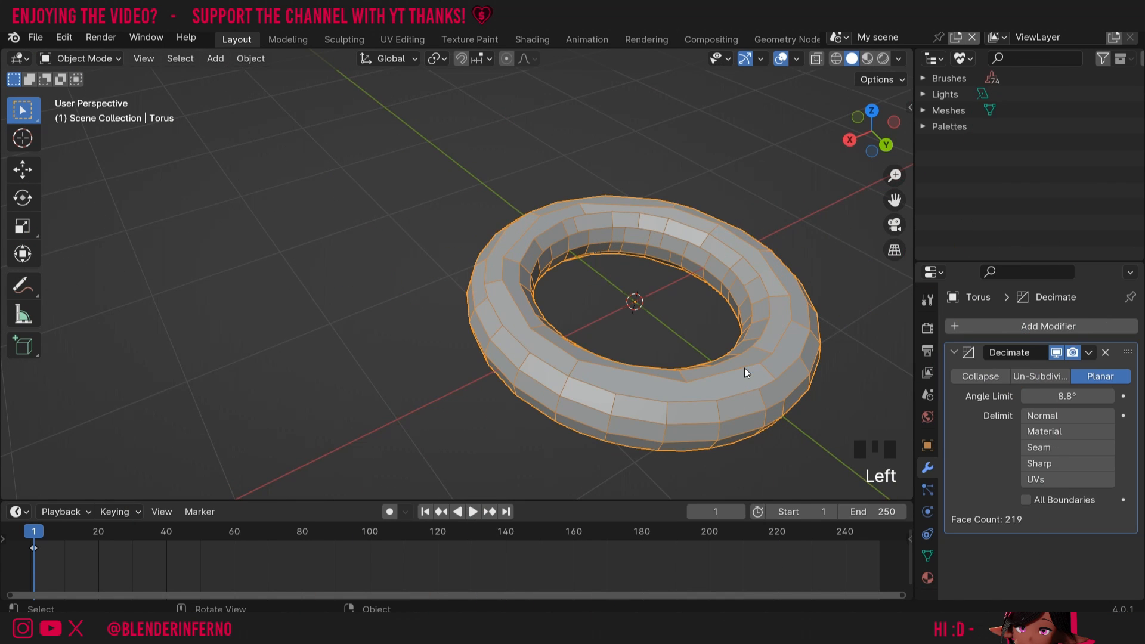
key(Tab)
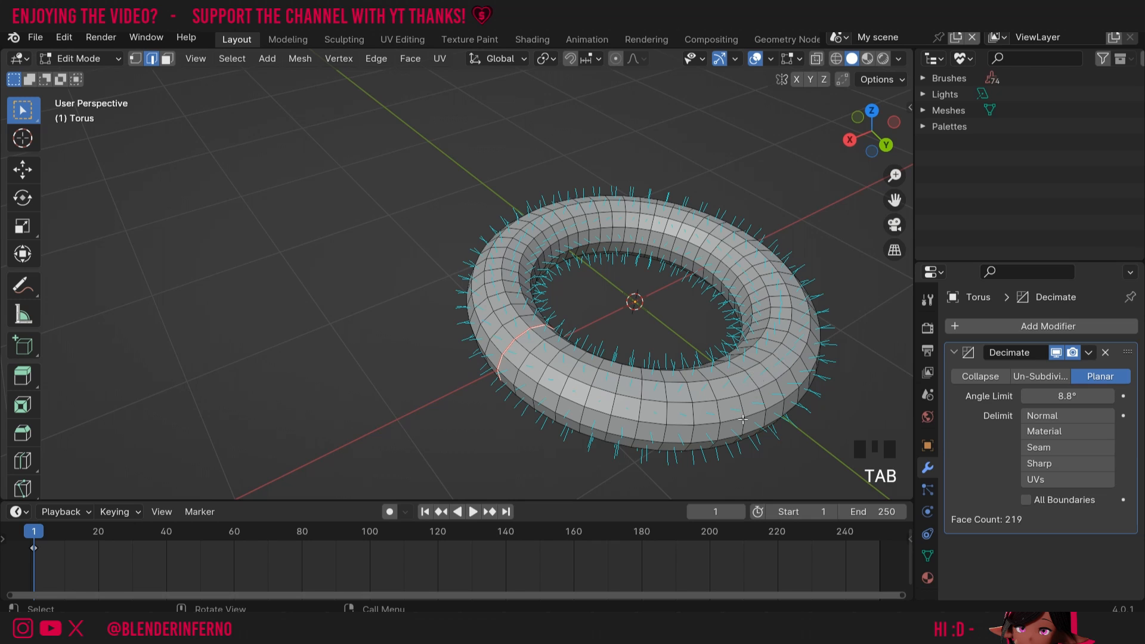
key(2)
alt+click(760, 397)
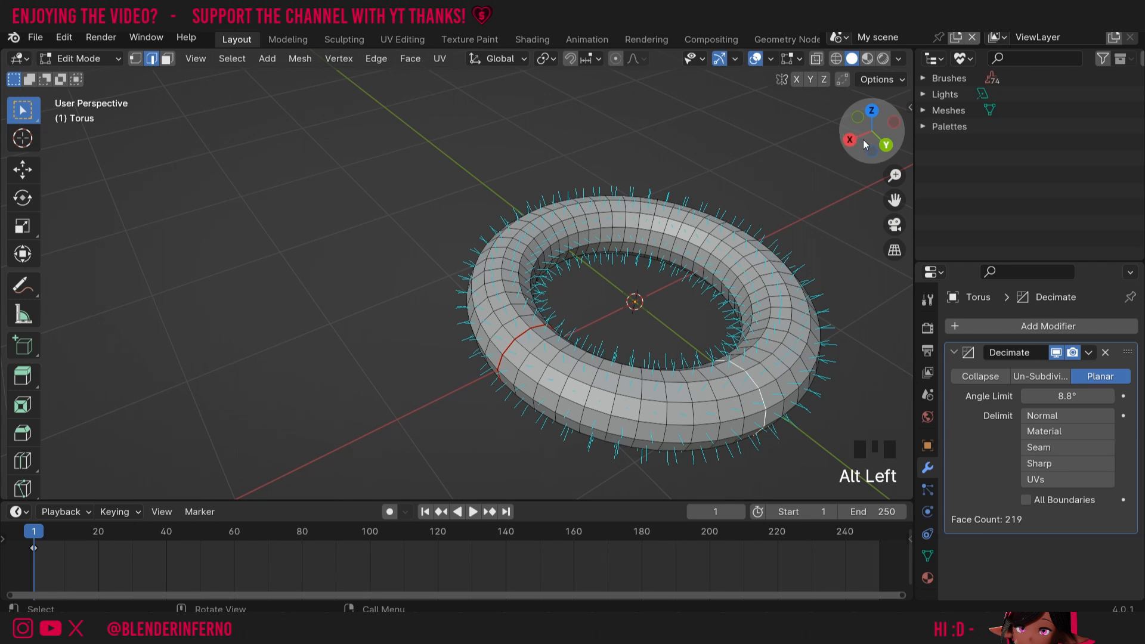
drag(868, 139, 812, 122)
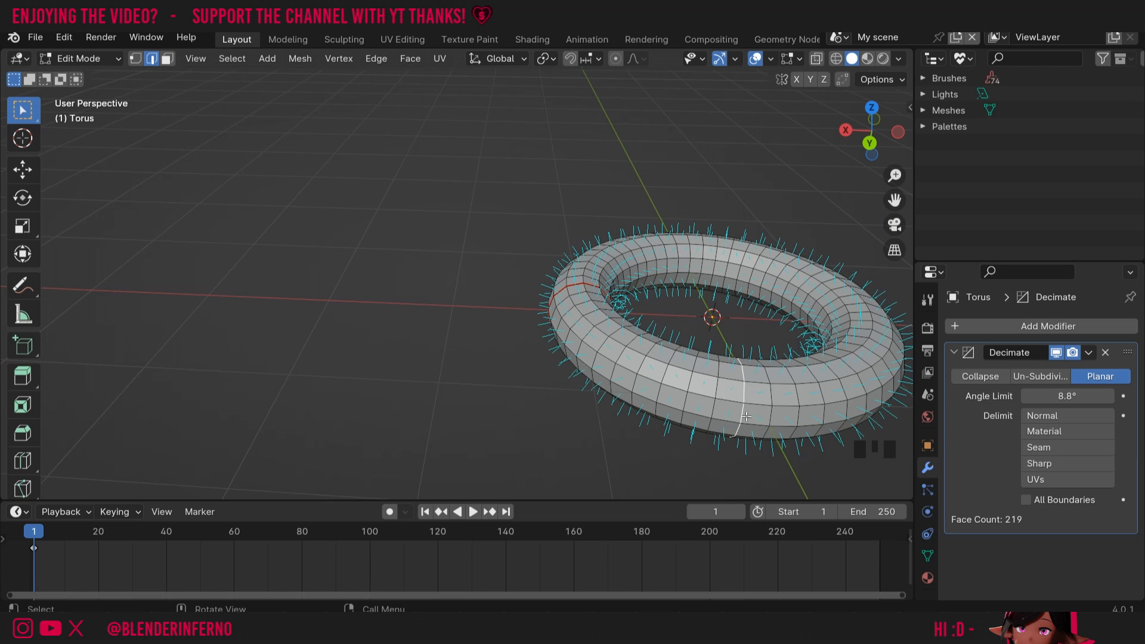
right_click(744, 384)
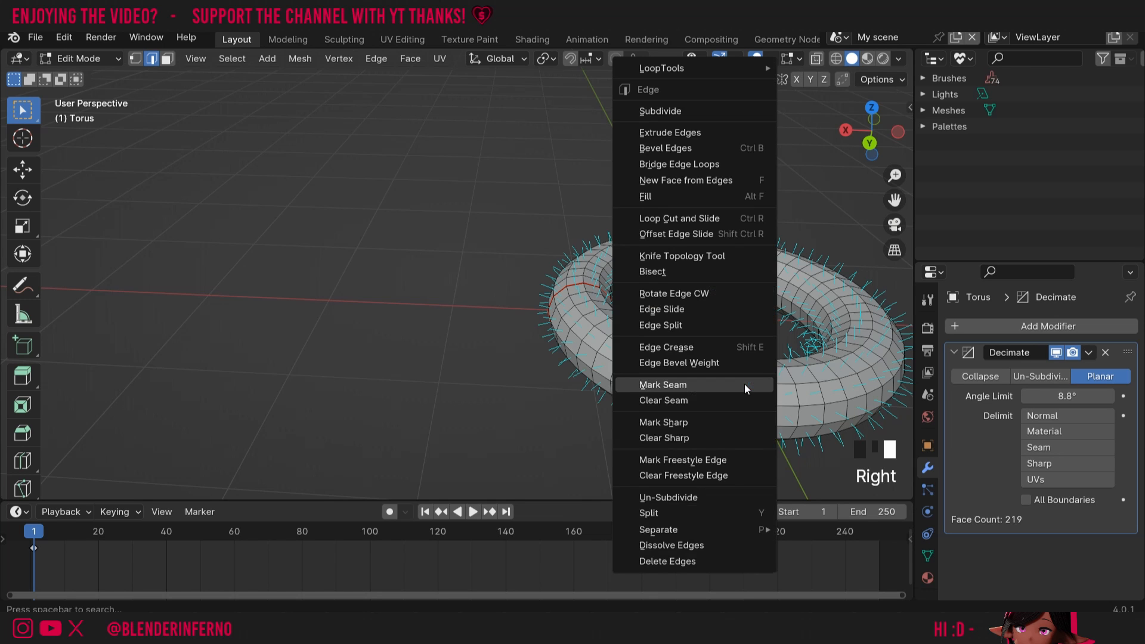
click(703, 418)
key(Tab)
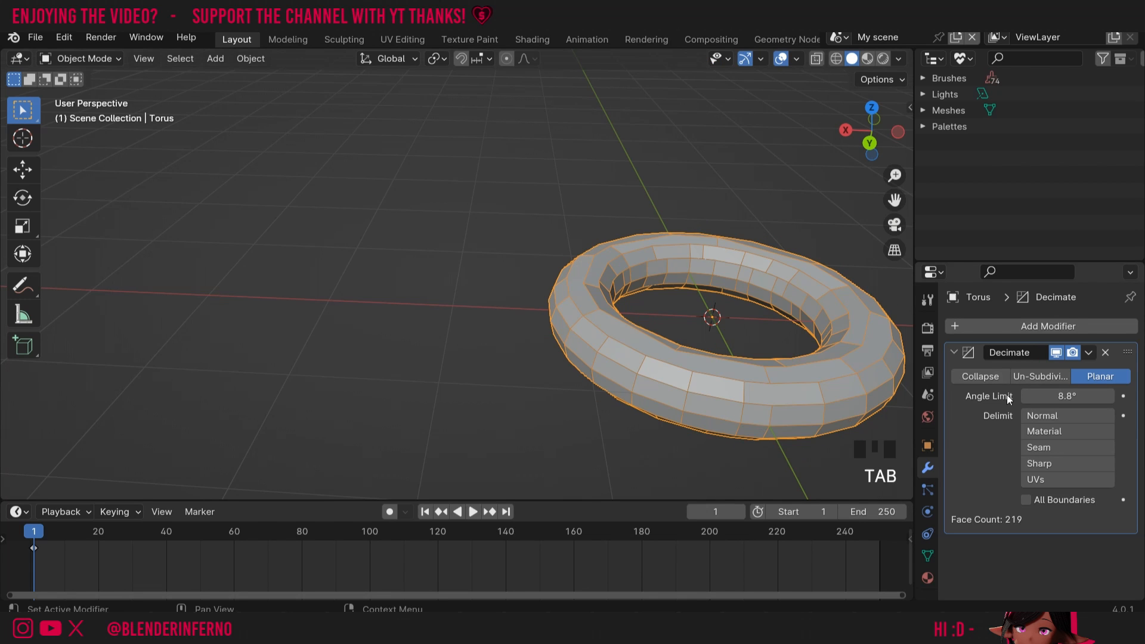
- Try the Sharp delimit with the Angle Limit raised to 11°, and turn the delimit off again
click(1054, 463)
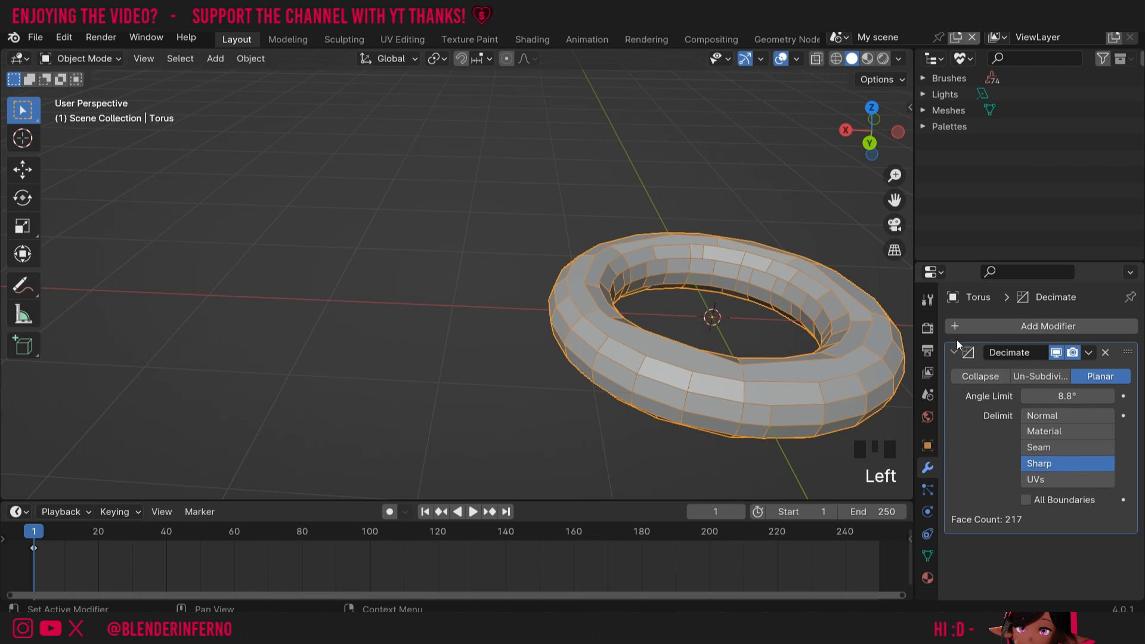
mouse_move(1071, 396)
mouse_down()
mouse_move(1121, 396)
mouse_move(1088, 395)
mouse_up()
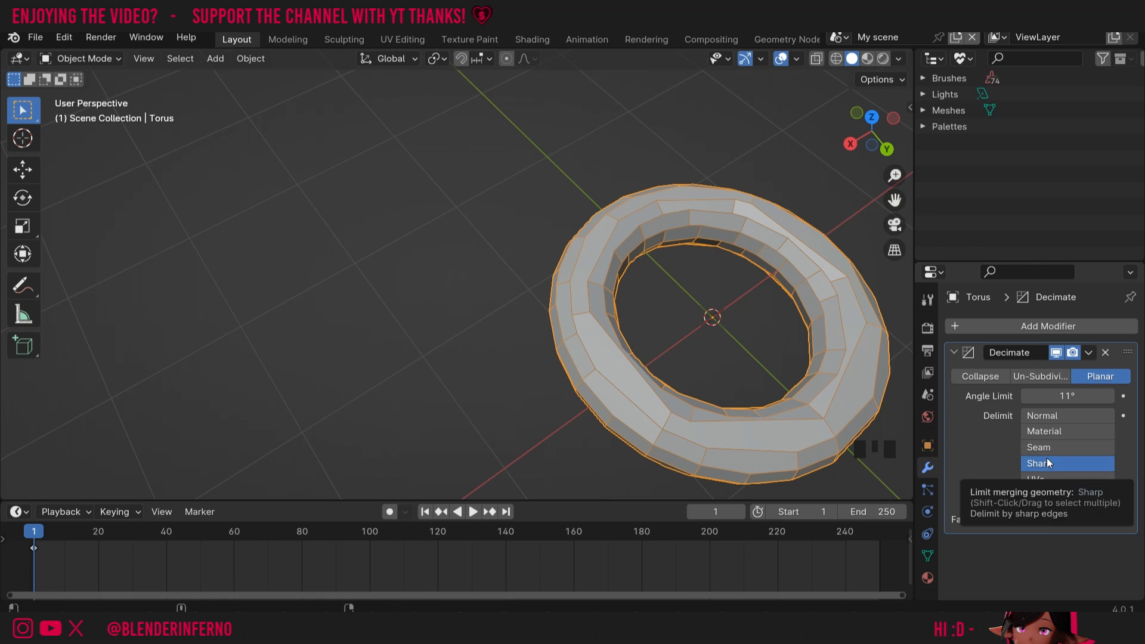
click(1046, 458)
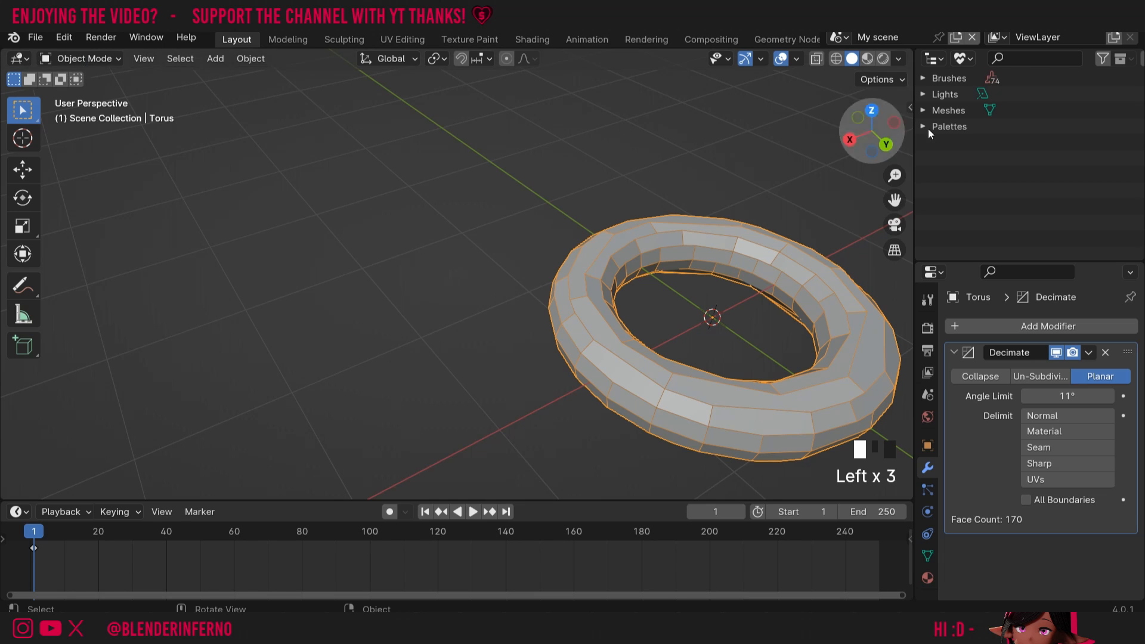
- Split the 3D viewport into two side-by-side areas and change the left one to the UV Editor
drag(894, 200, 810, 187)
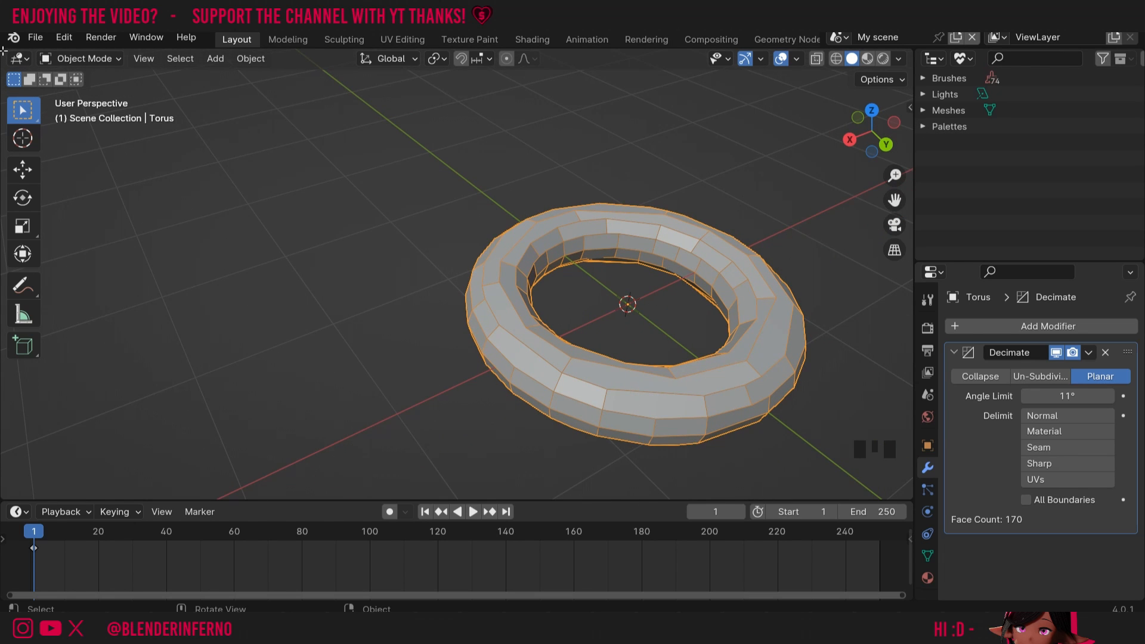
drag(5, 52, 464, 65)
click(19, 58)
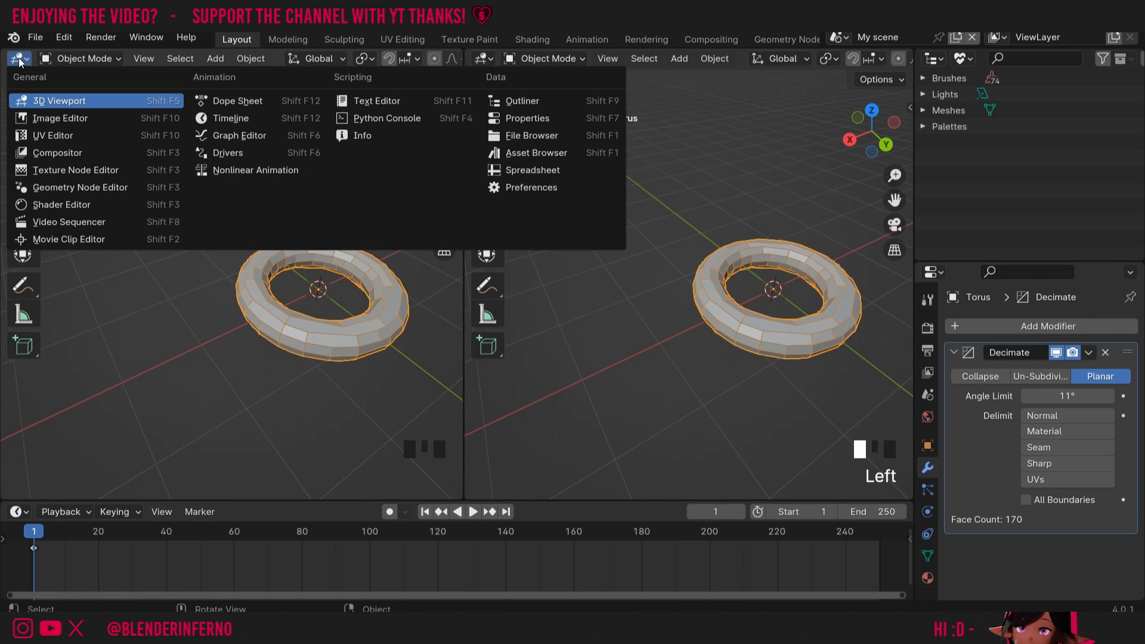
click(67, 138)
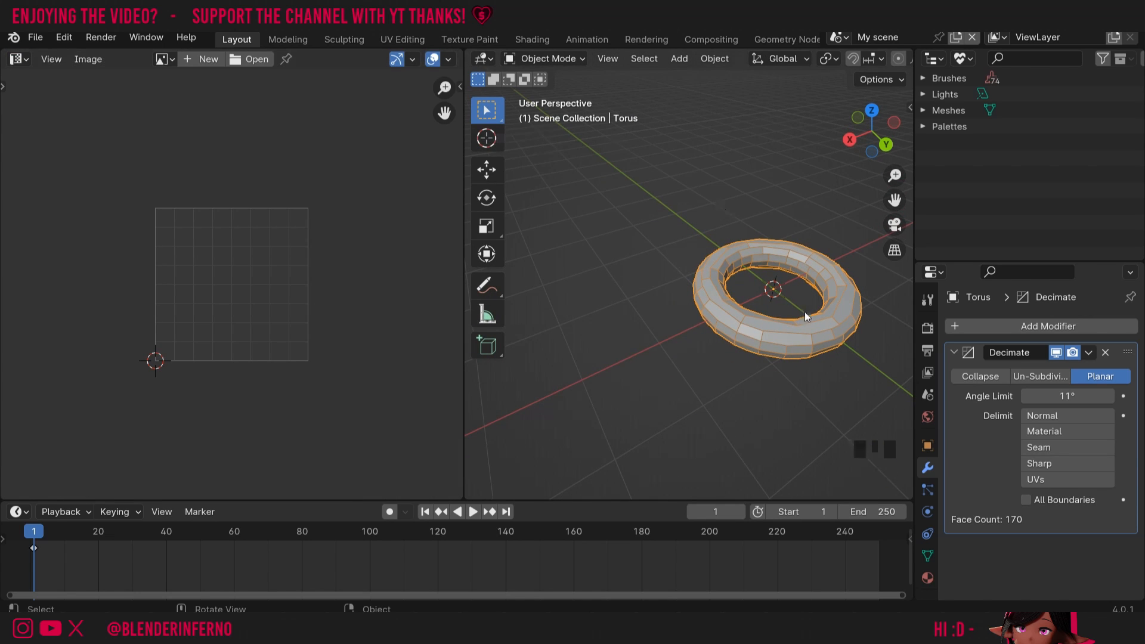
- Select the whole torus mesh in Edit Mode to examine its UV layout, and clear the selection in the UV Editor
key(Tab)
key(a)
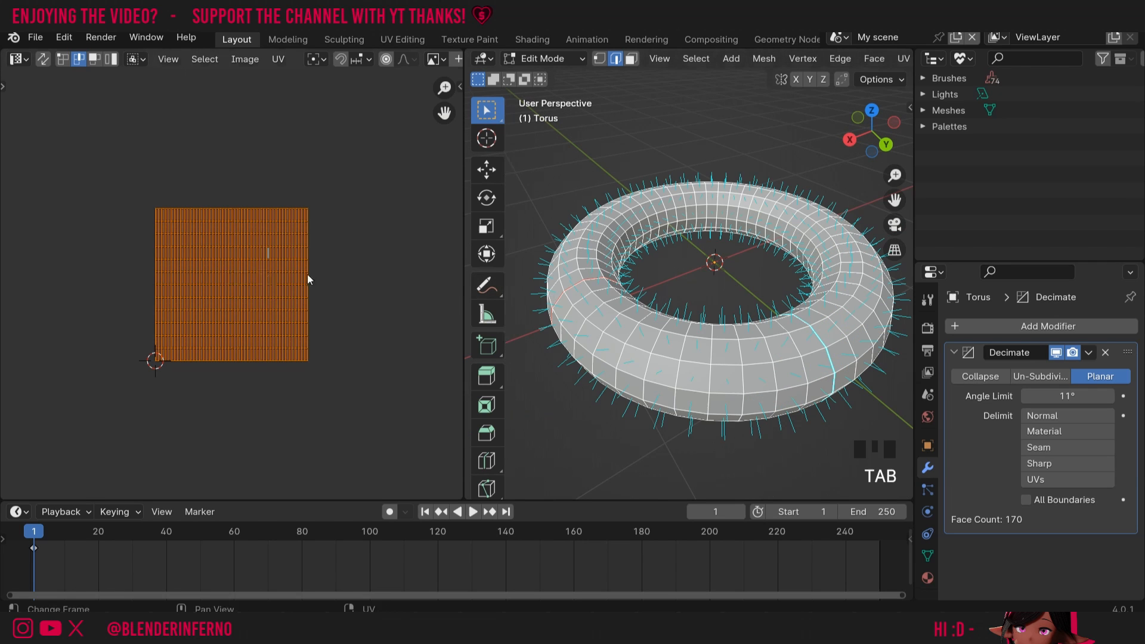
click(306, 263)
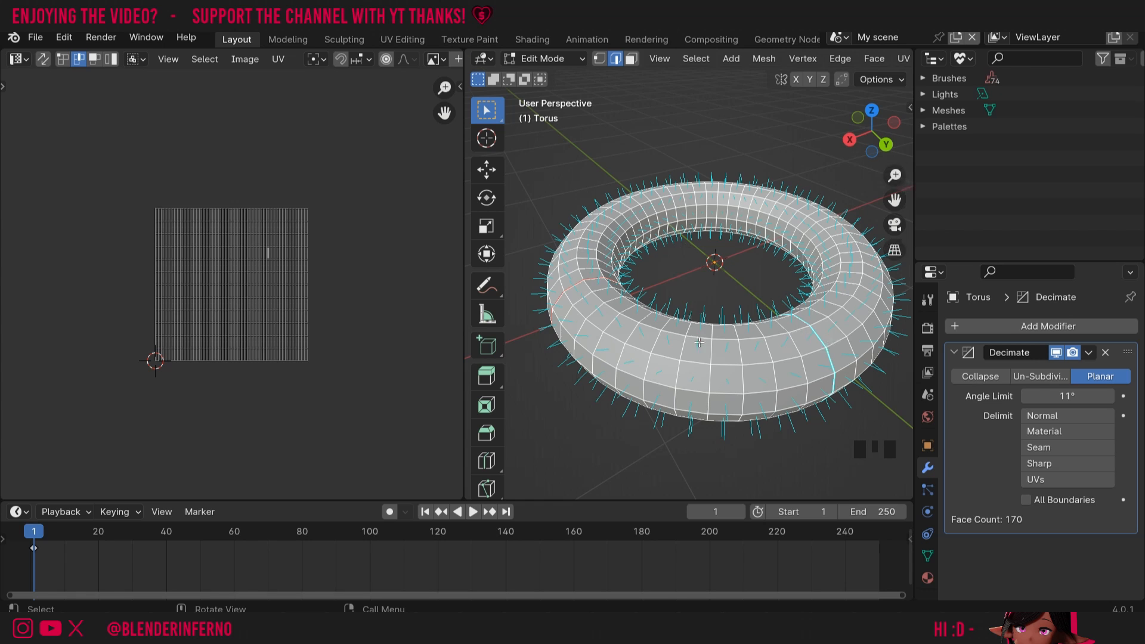
drag(893, 176, 770, 252)
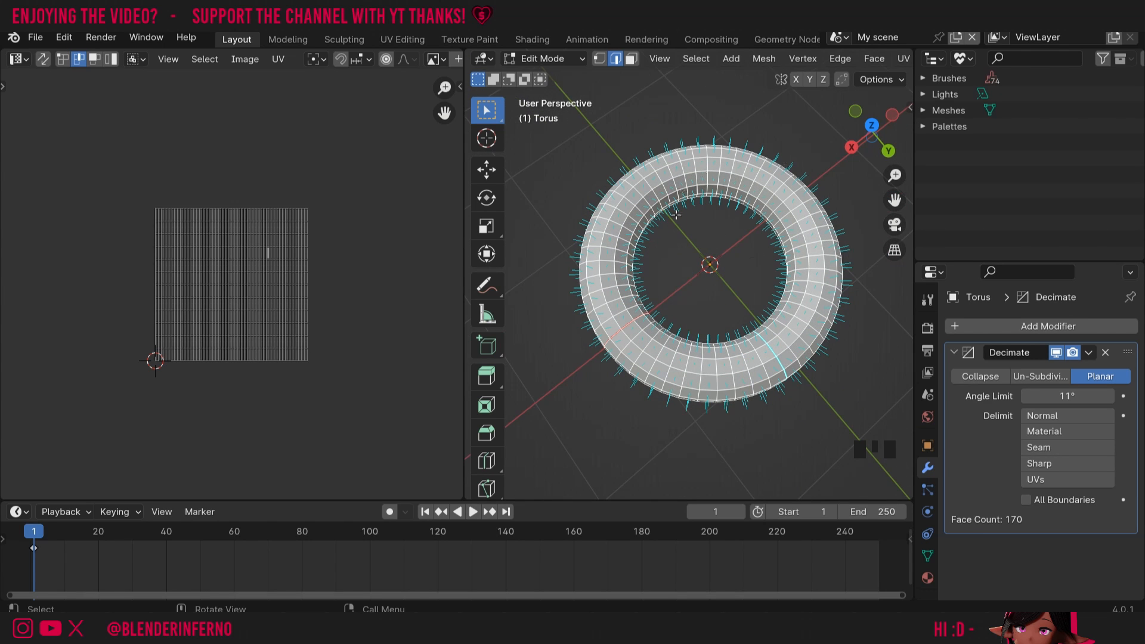
- Return to Object Mode and enable the Decimate modifier's UVs delimit, toggling it to compare the torus's topology
key(Tab)
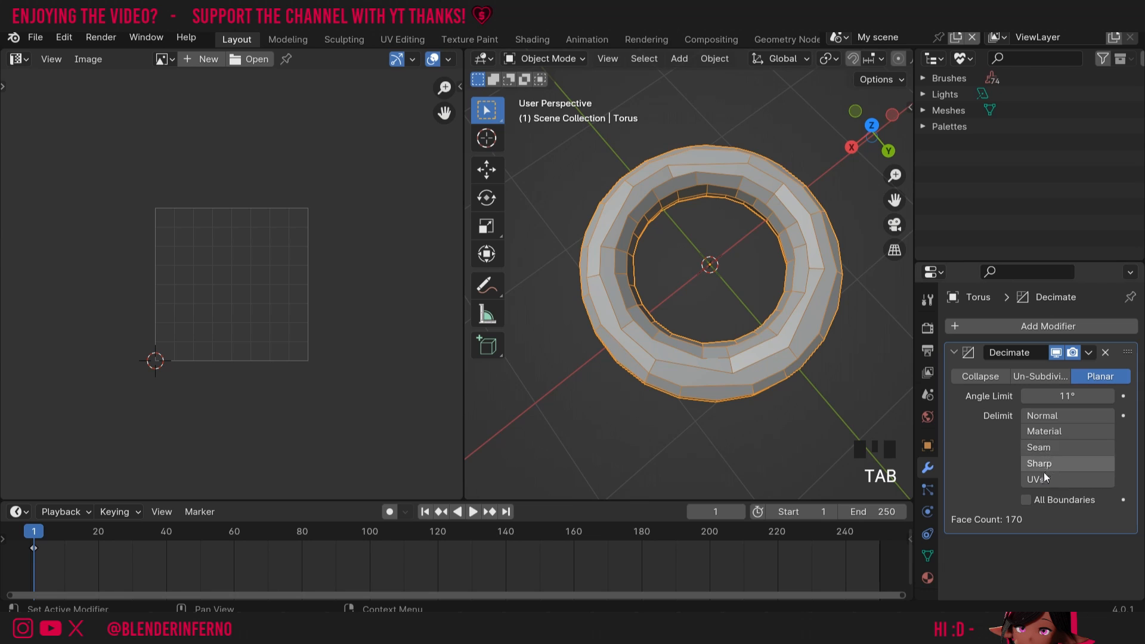
click(1040, 479)
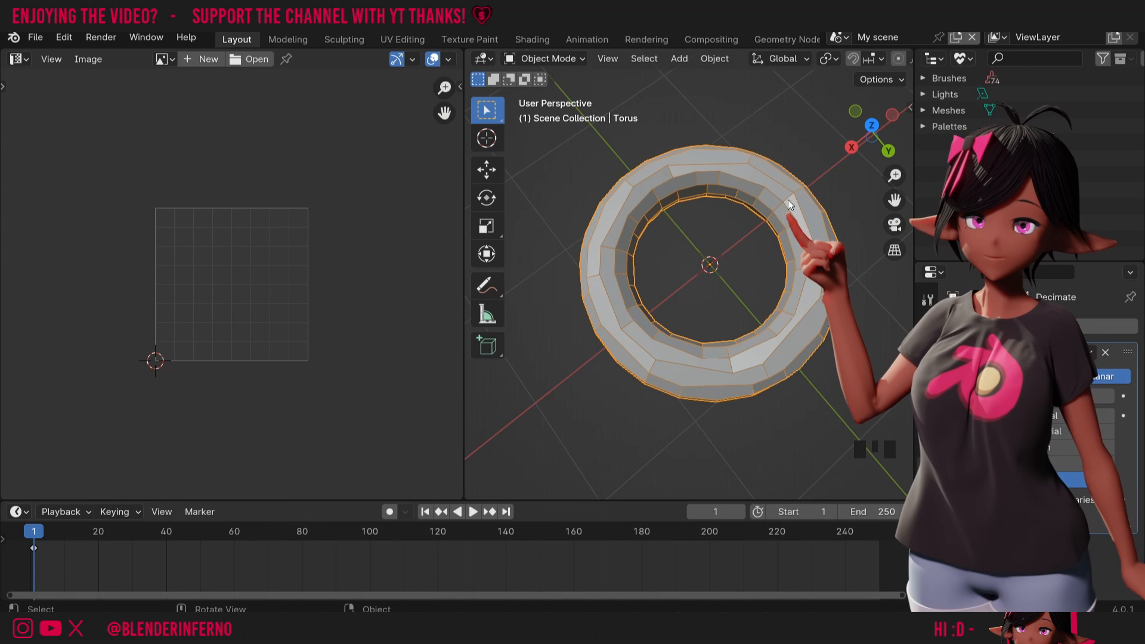
key(shift+Left)
key(shift+Left)
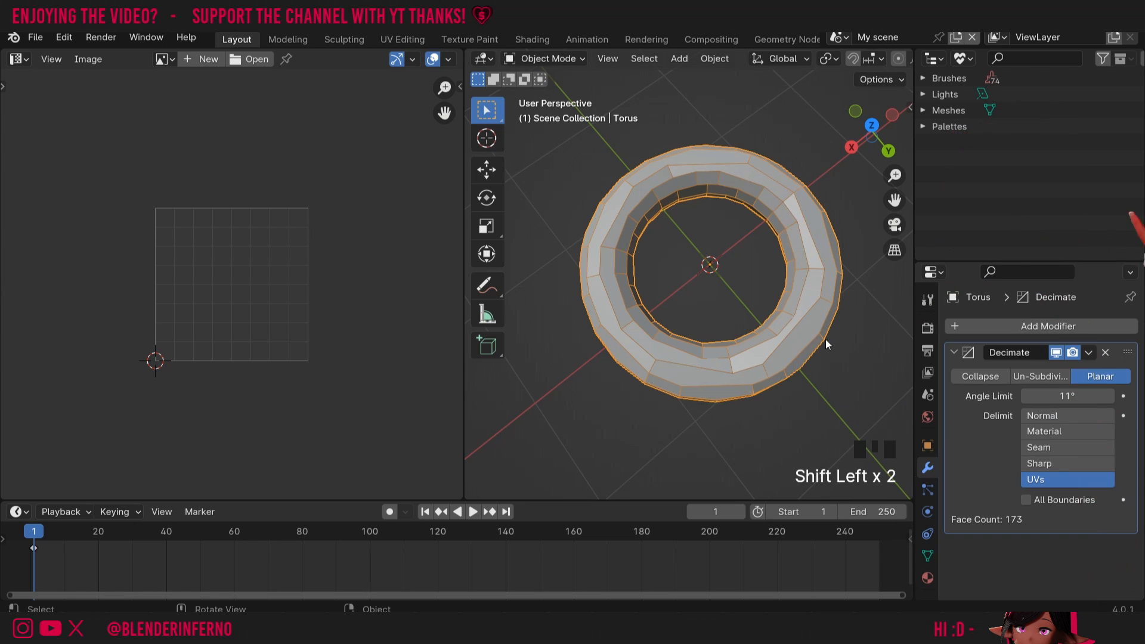
- Unwrap the whole torus mesh in Edit Mode with Smart UV Project, using an Island Margin of 0.01
key(Tab)
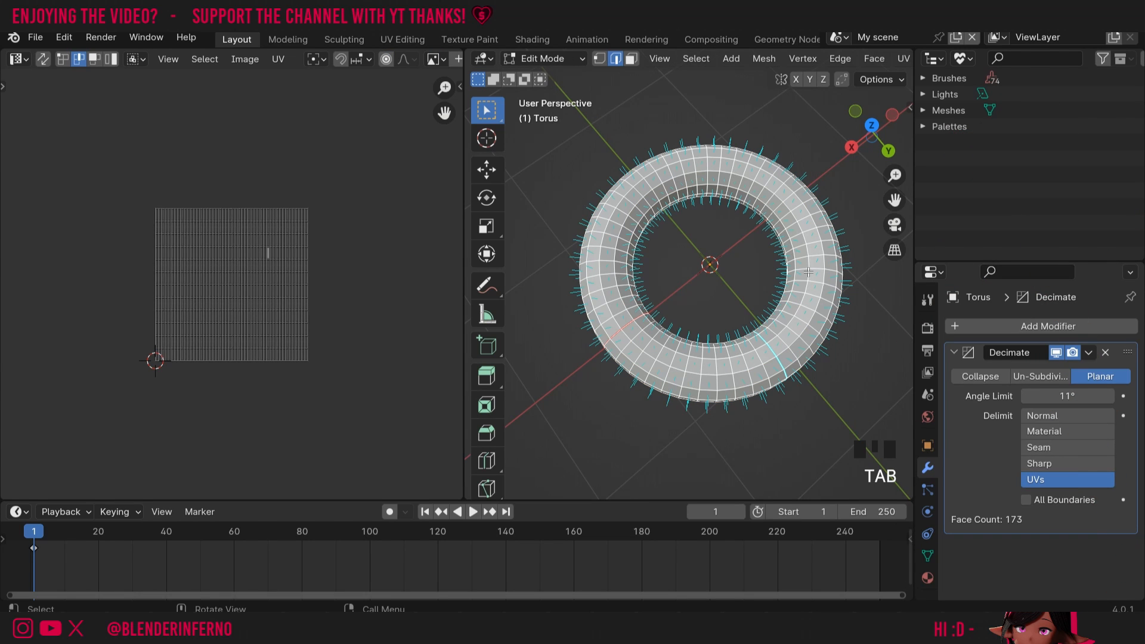
key(a)
key(u)
click(756, 274)
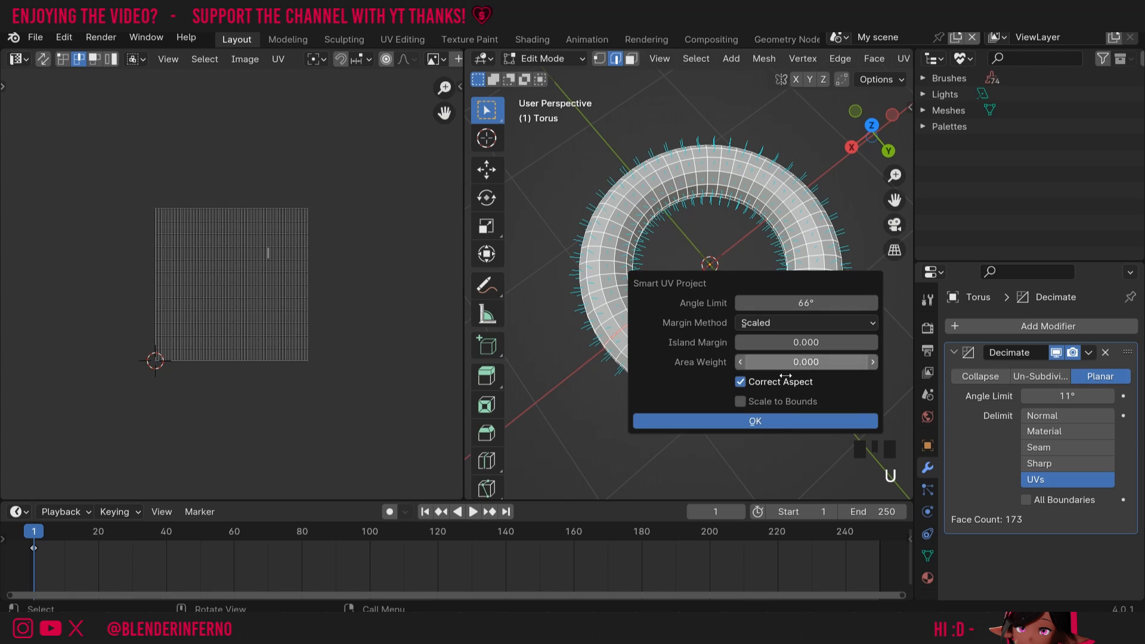
click(803, 343)
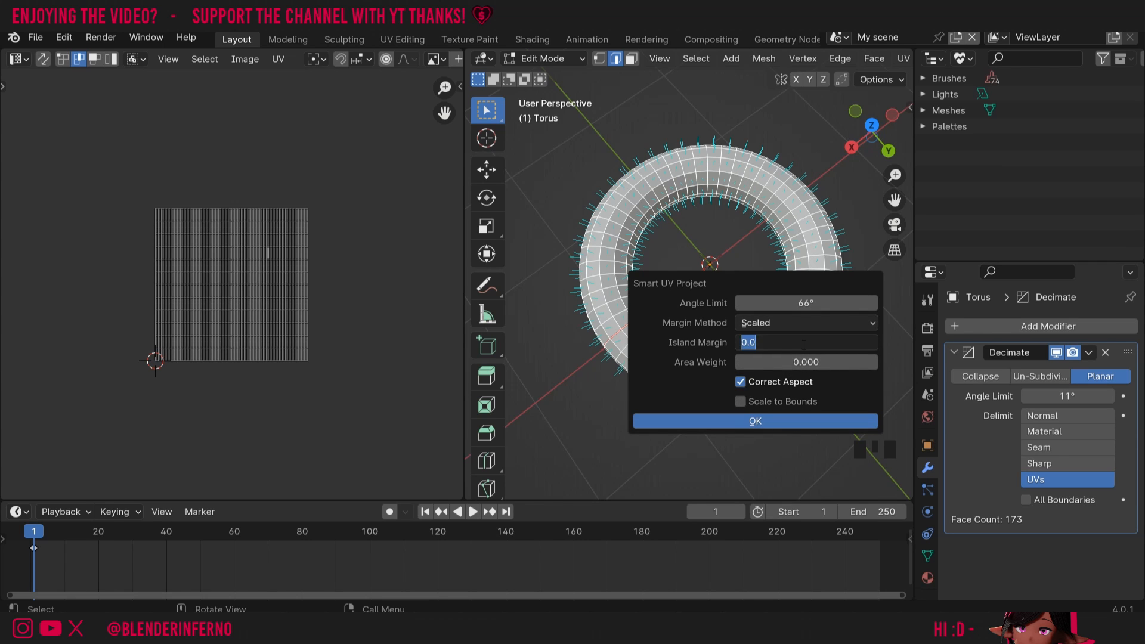
text(.01)
key(Return)
click(770, 420)
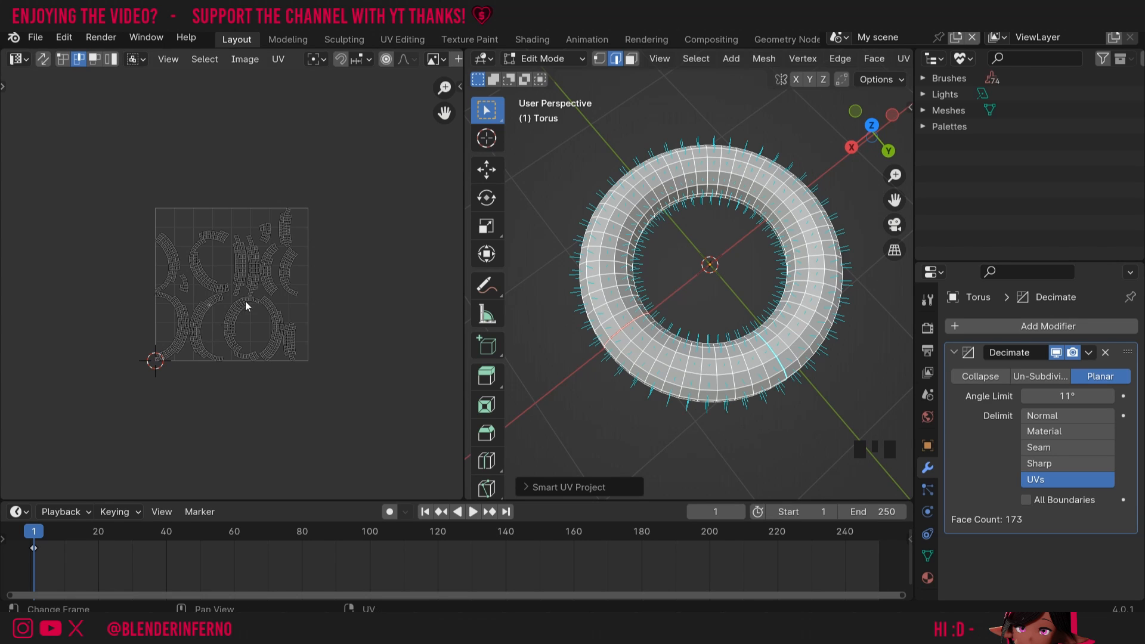
- Return to Object Mode and toggle the Decimate modifier's UVs delimit to compare the torus's topology with the new UV islands
key(Tab)
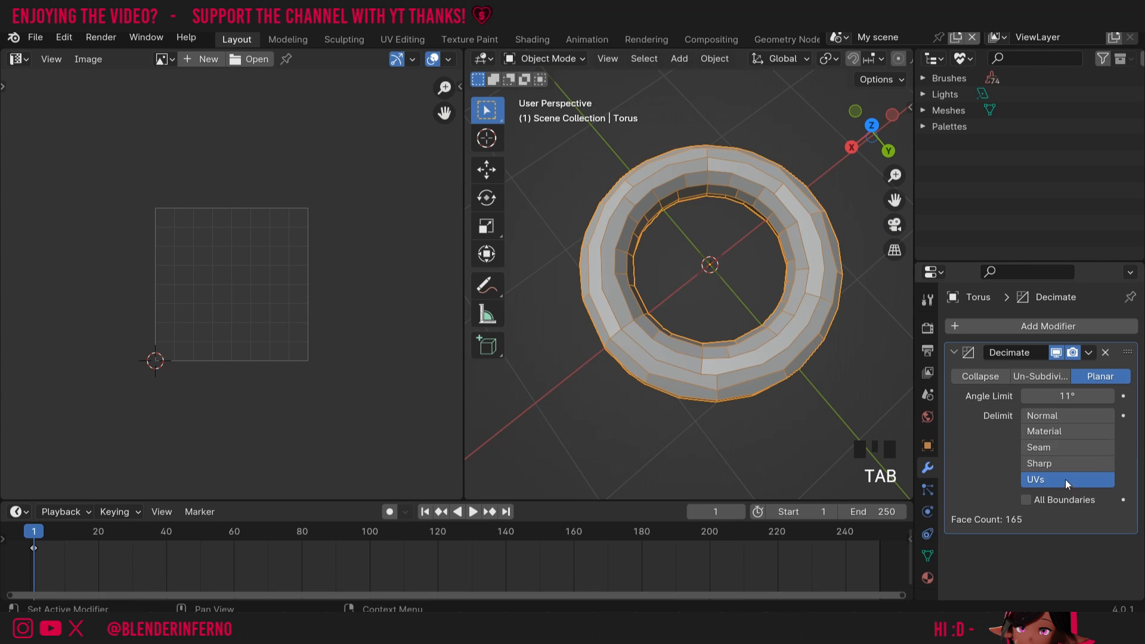
key(shift+Left)
key(shift+Left)
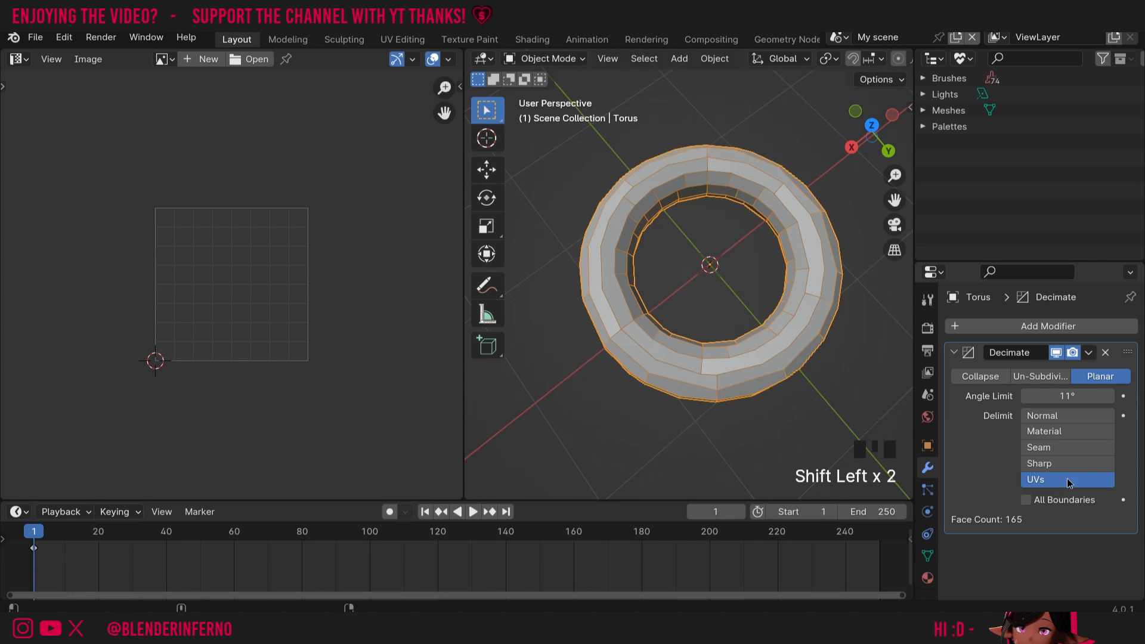
shift+click(1068, 479)
shift+click(1067, 480)
shift+click(1067, 480)
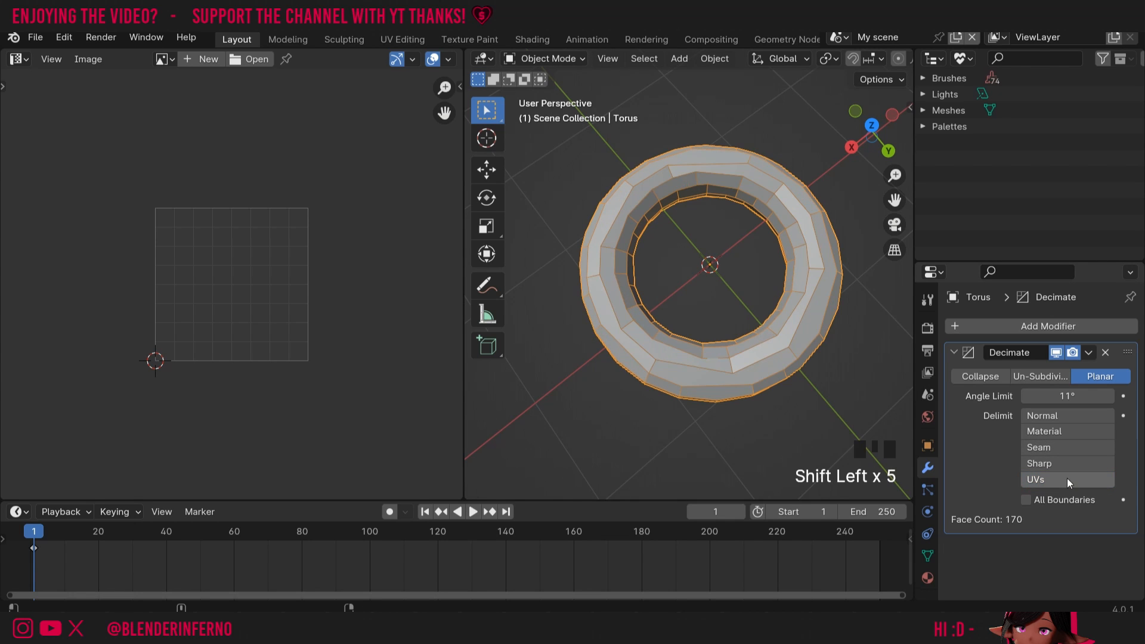
shift+click(1067, 478)
- Check the torus's UV islands in Edit Mode, return to Object Mode and turn off the UVs delimit
key(Tab)
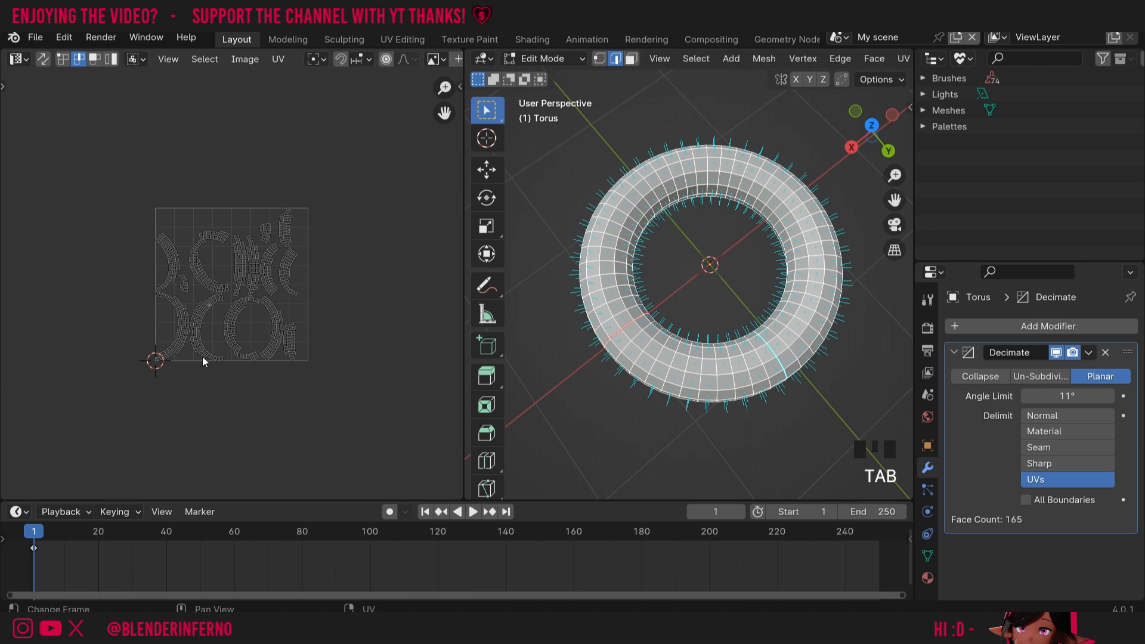
key(Tab)
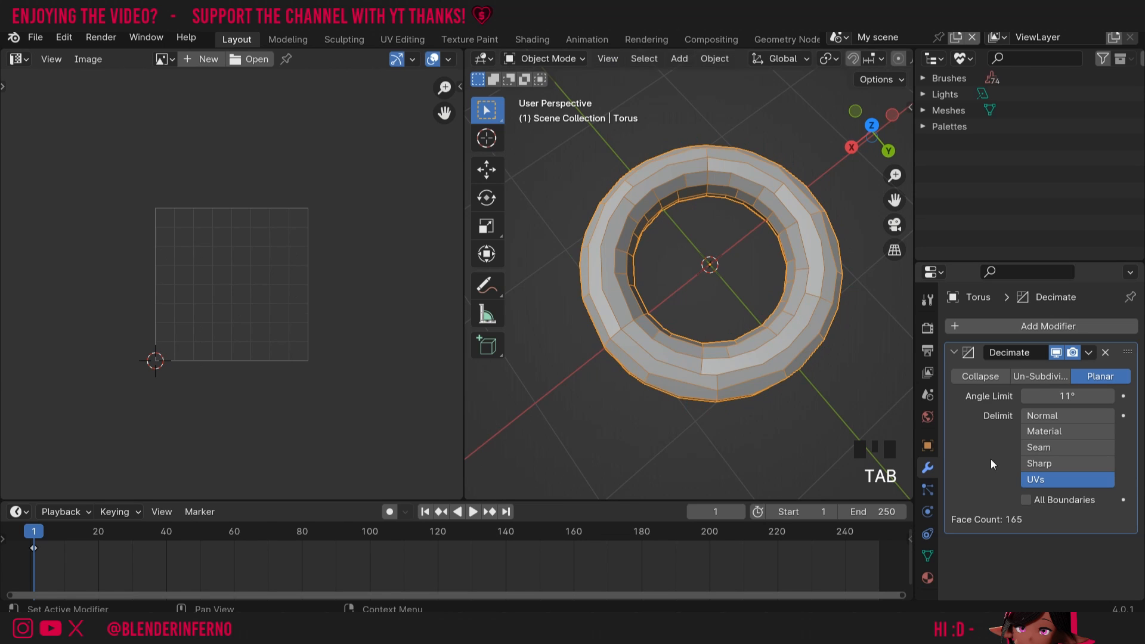
shift+click(1038, 481)
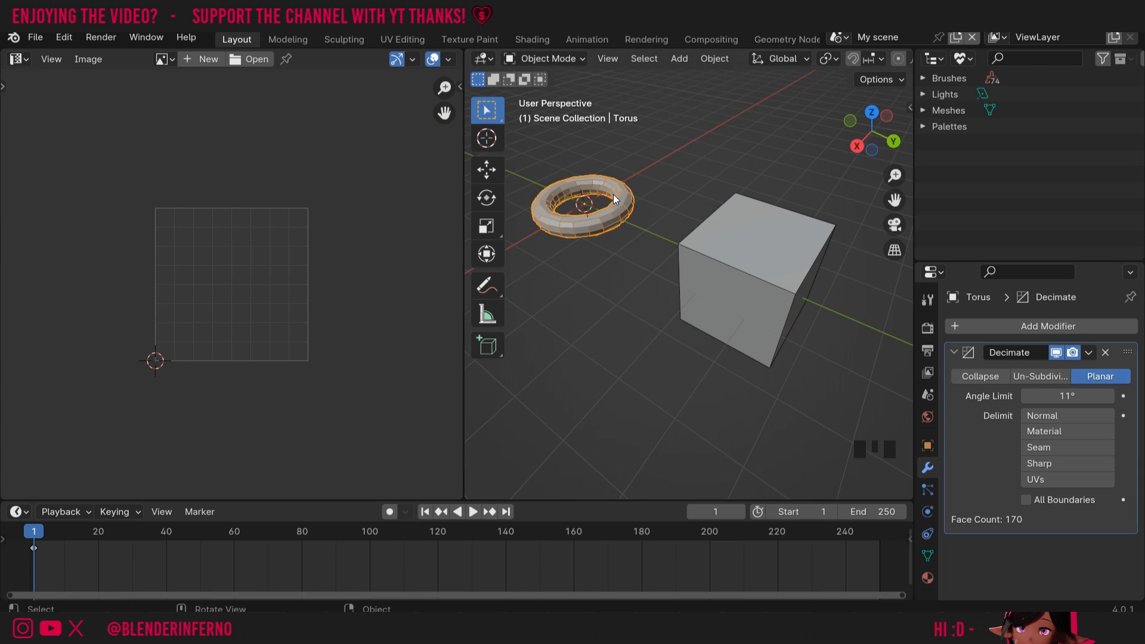
- Add a UV sphere and move it to the far side of the cube from the torus
key(shift+a)
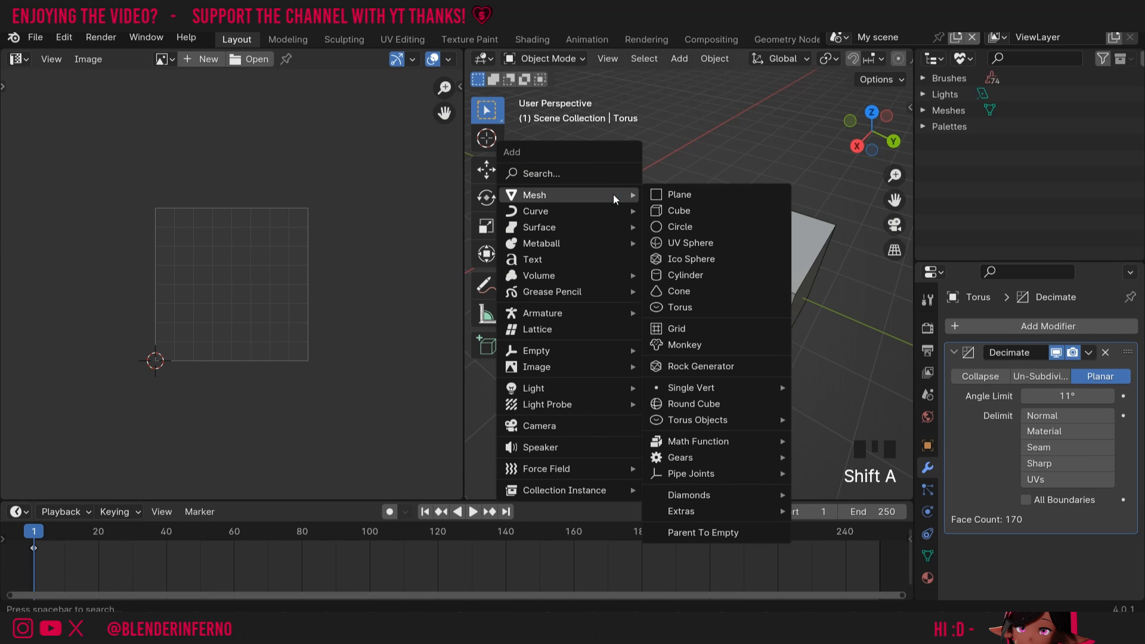
click(692, 241)
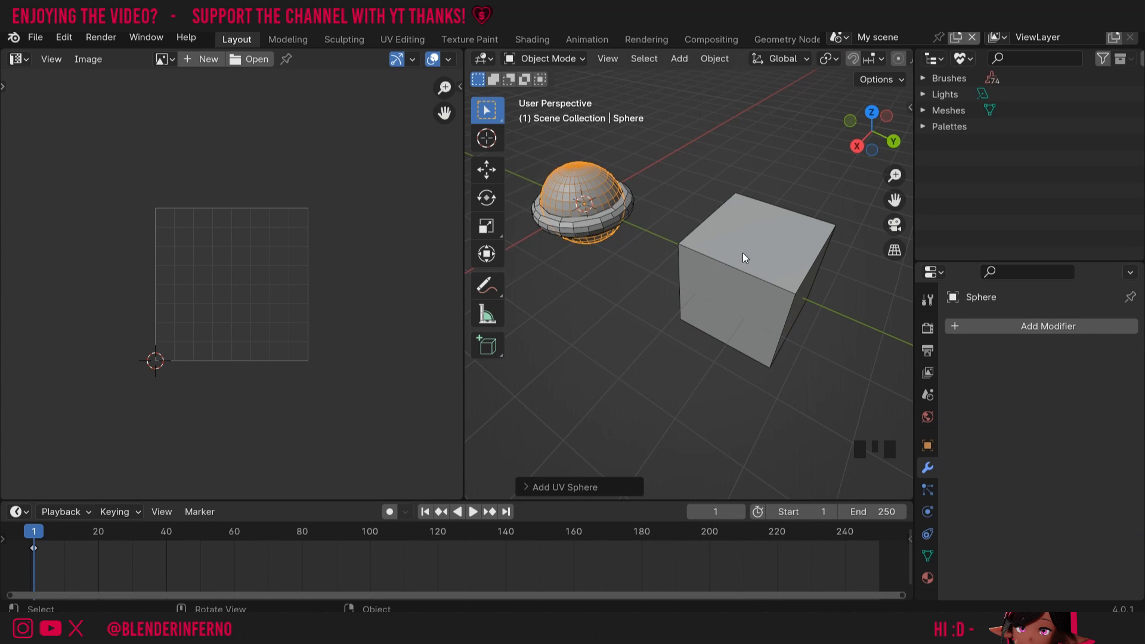
key(g)
click(786, 255)
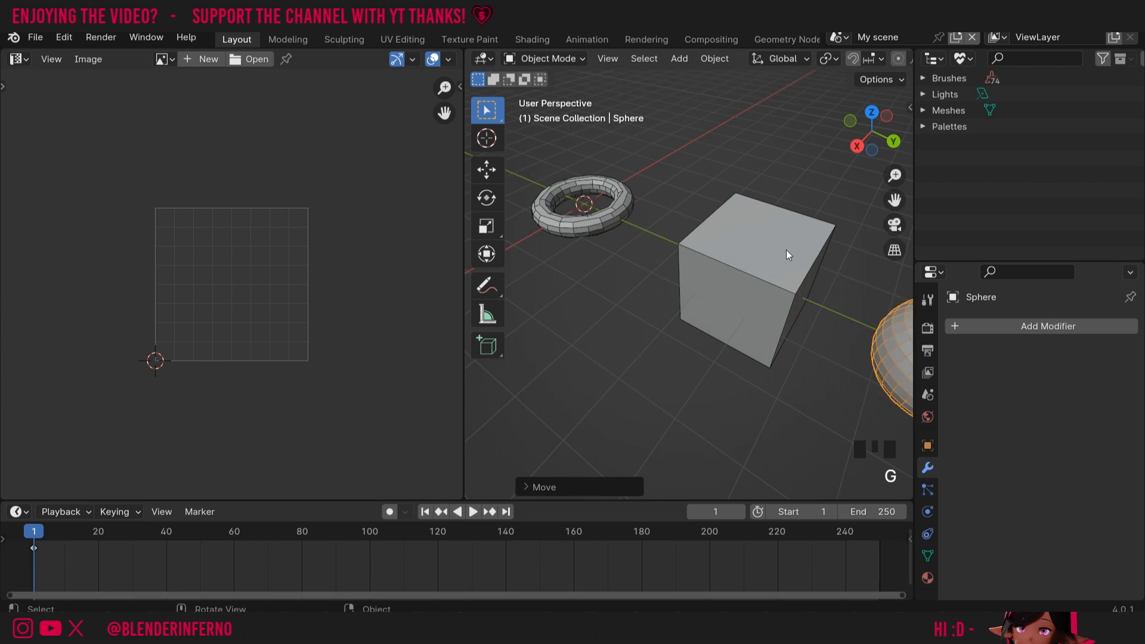
- Add a Decimate modifier to the sphere and set it to Planar mode
click(1047, 326)
click(990, 331)
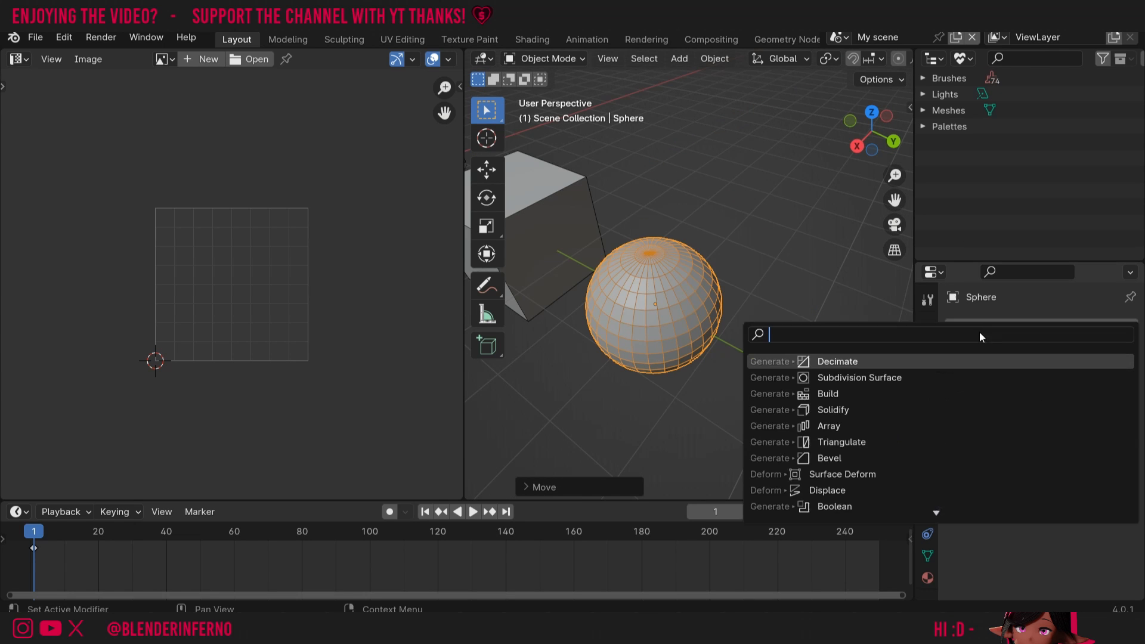
click(933, 360)
click(1102, 377)
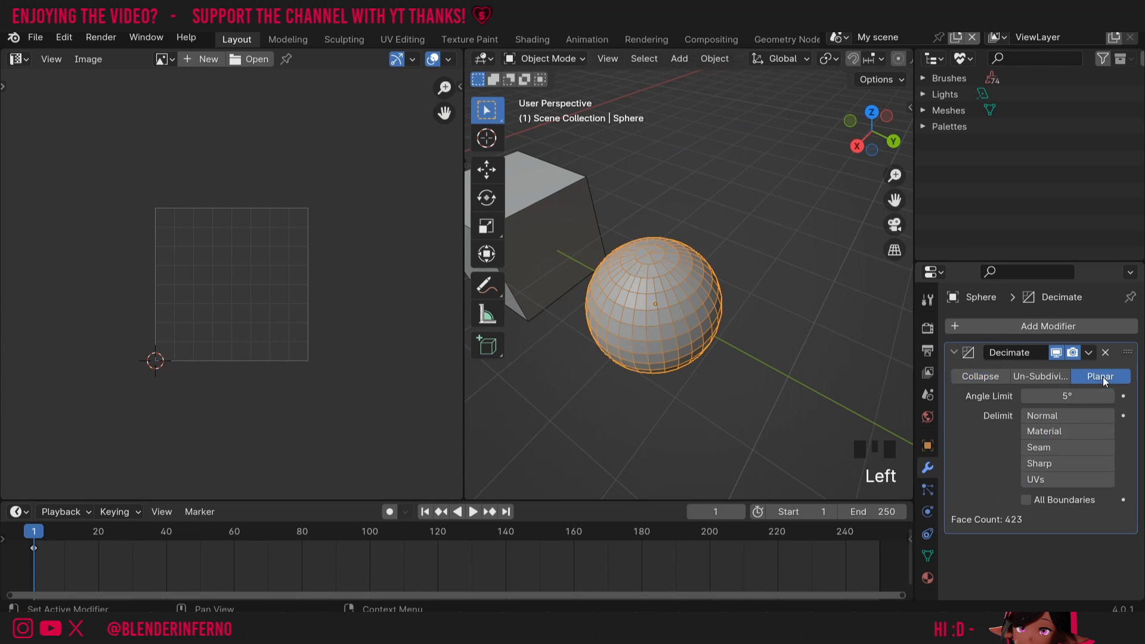
- Raise the sphere's Decimate Angle Limit to 23° and enable All Boundaries
drag(1067, 396, 1087, 396)
drag(1067, 396, 1080, 396)
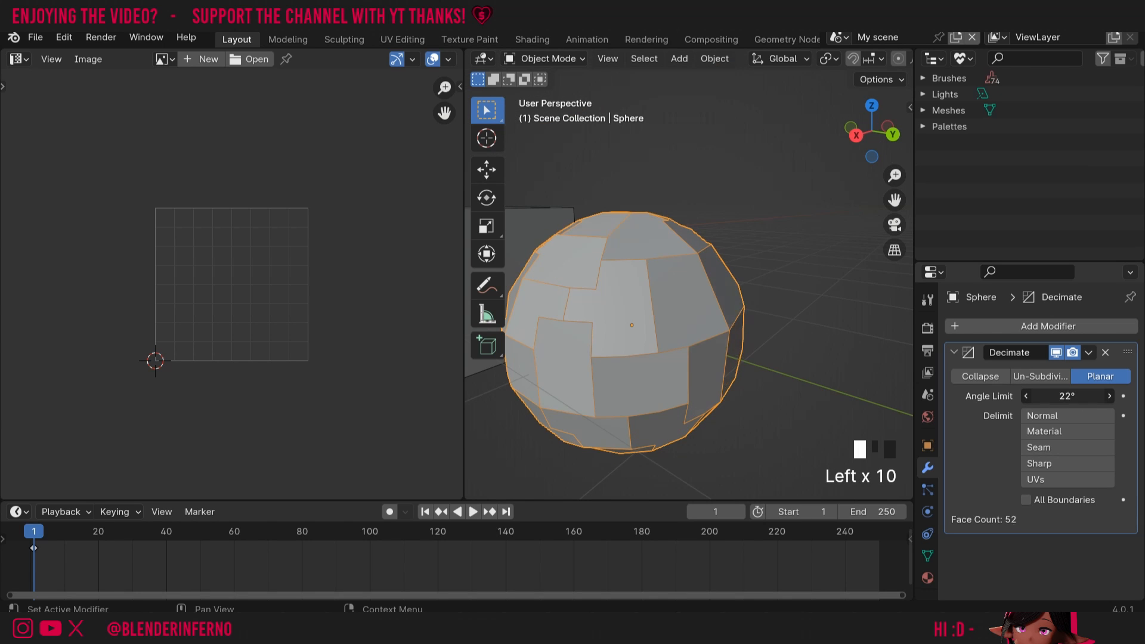
drag(871, 133, 906, 133)
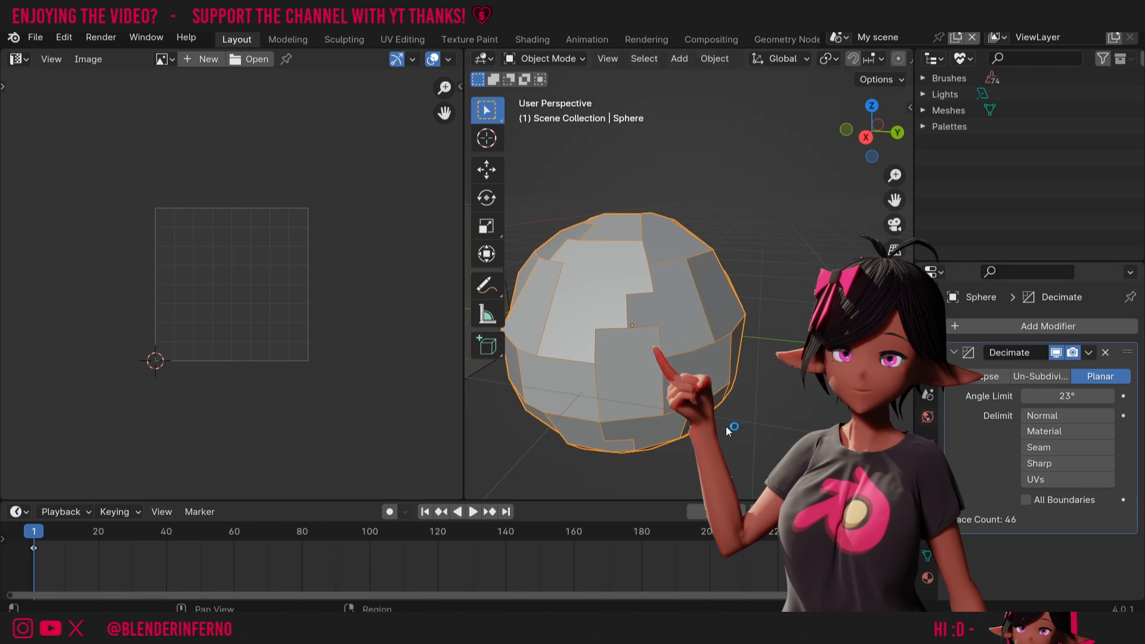
click(1027, 500)
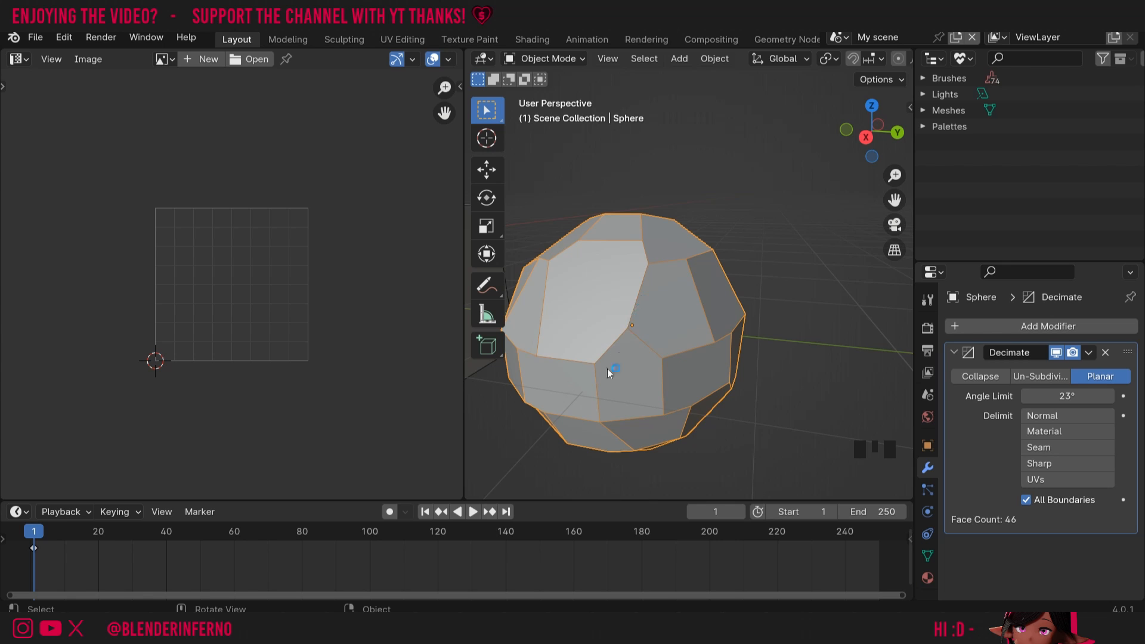
mouse_move(872, 133)
mouse_down()
mouse_move(847, 135)
mouse_move(889, 135)
mouse_up()
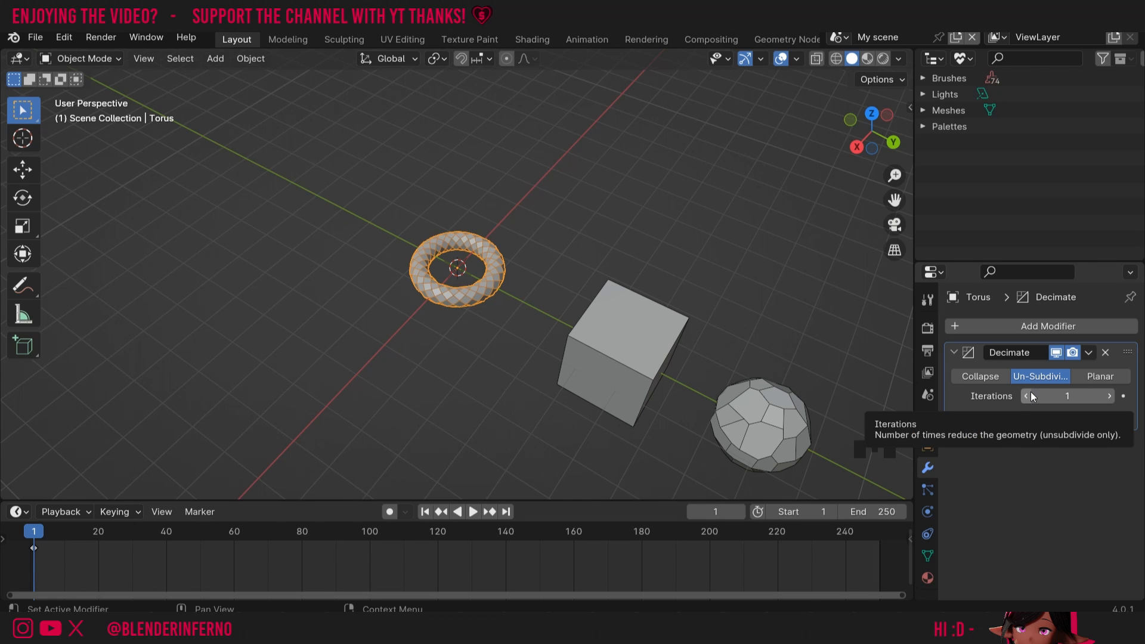
- Set the torus's Un-Subdivide iterations to 2, switching between 1 and 2 to compare the resulting topology
click(1111, 399)
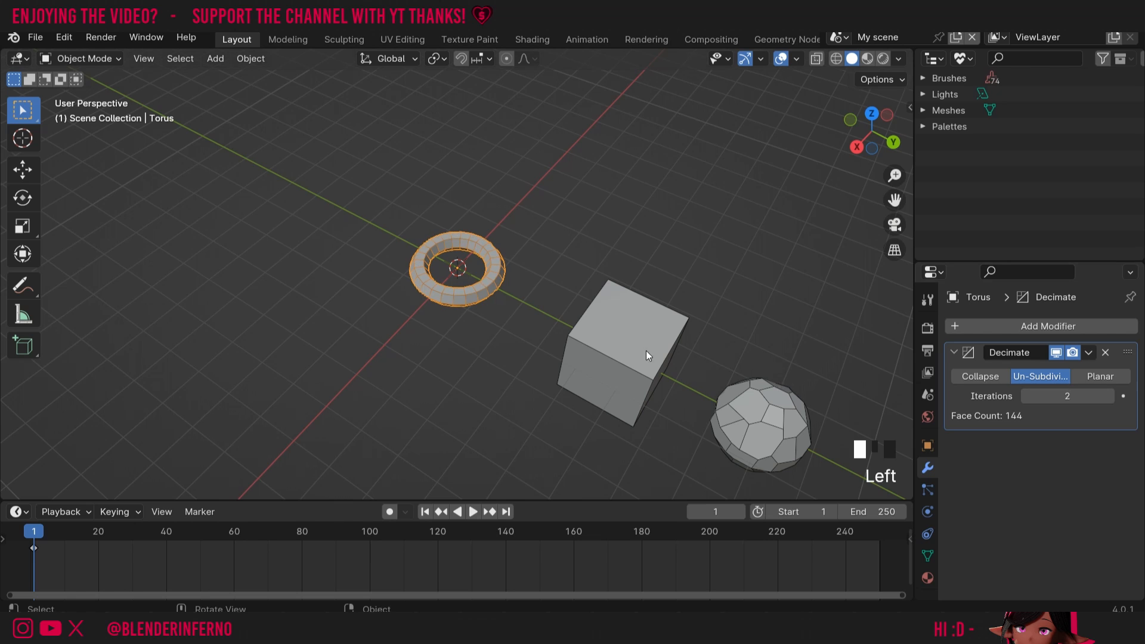
drag(894, 175, 894, 140)
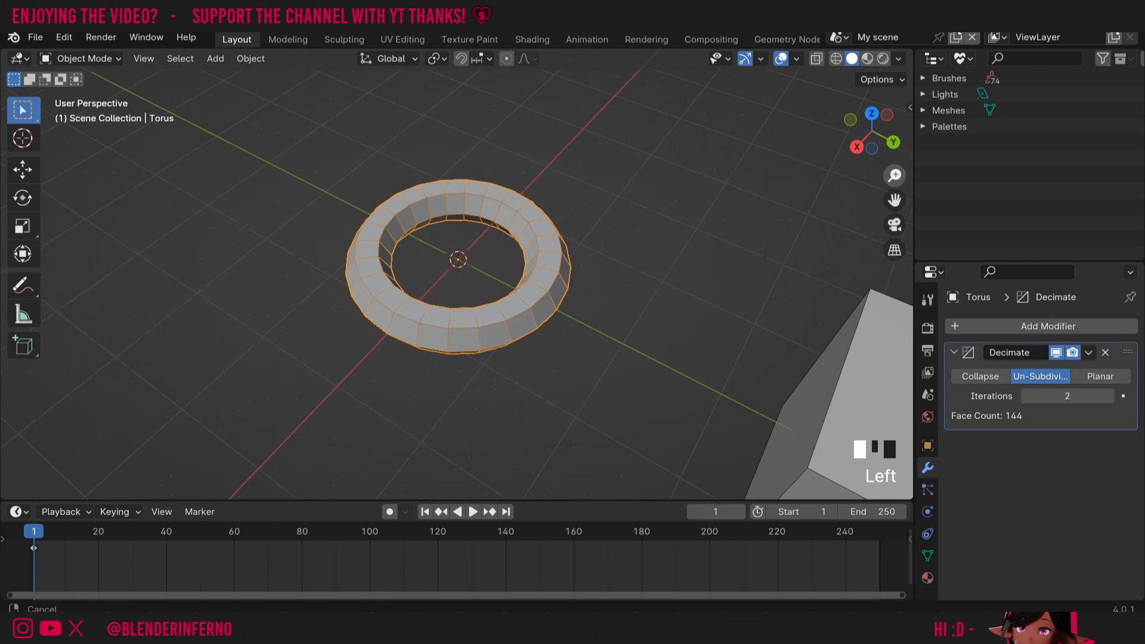
click(1028, 397)
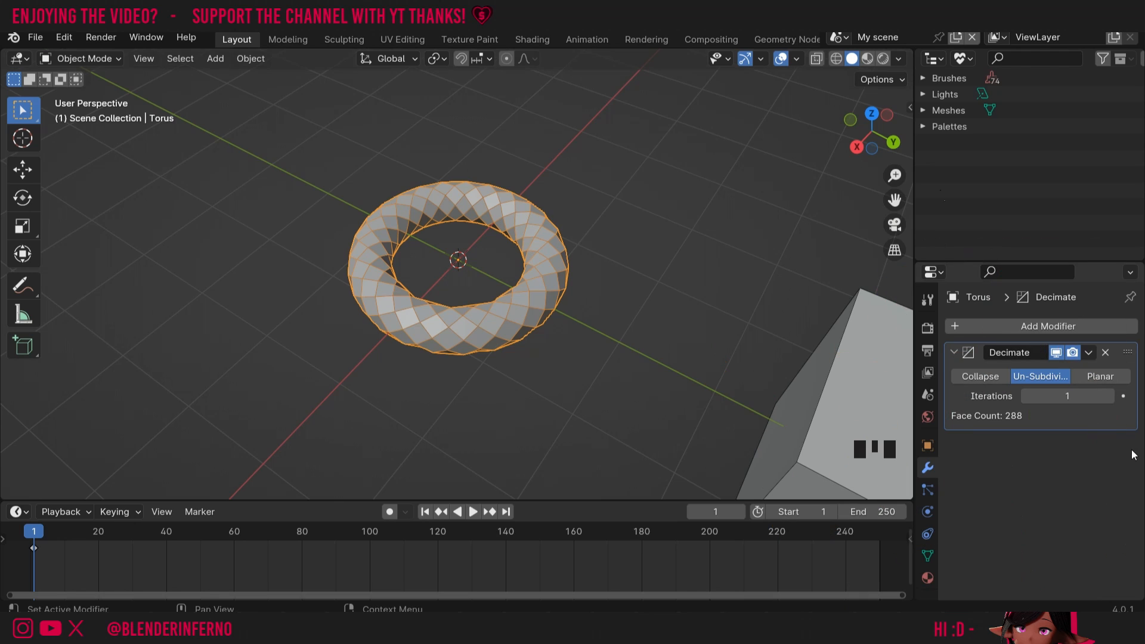
click(1110, 396)
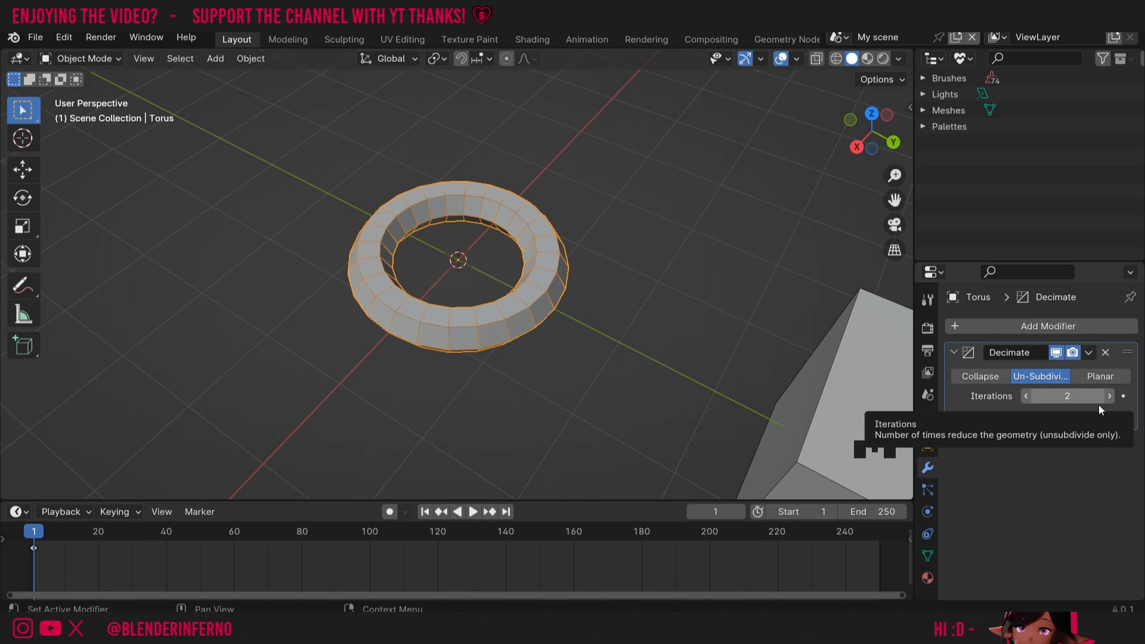
- Switch the torus's Decimate modifier to Planar, check the marked edges in Edit Mode and enable the Seam delimit in Object Mode
click(1100, 376)
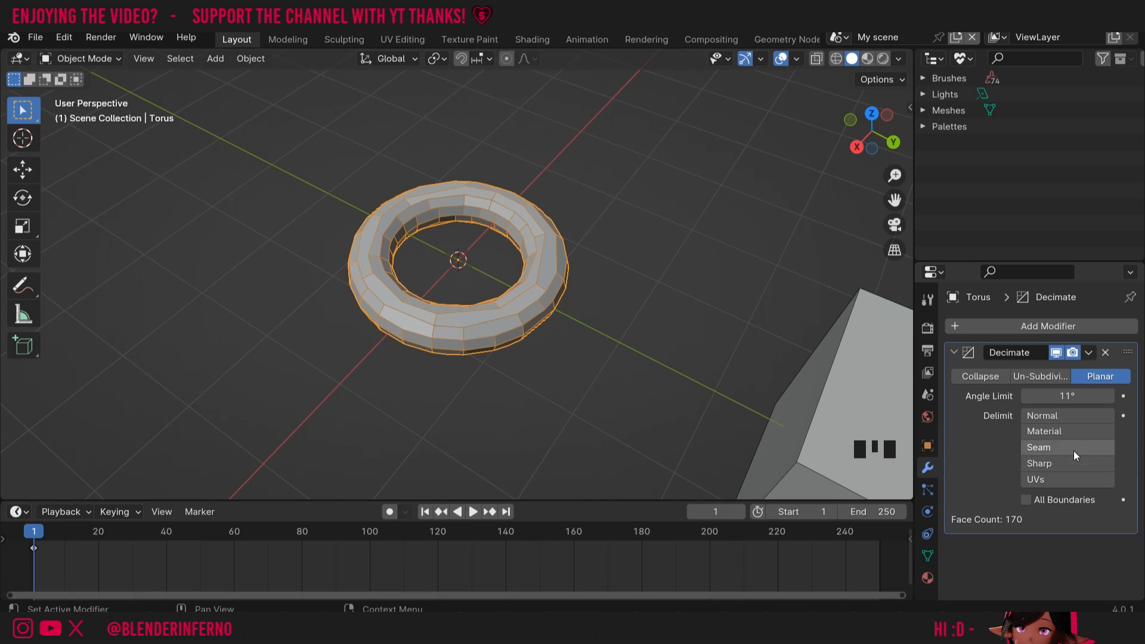
key(Tab)
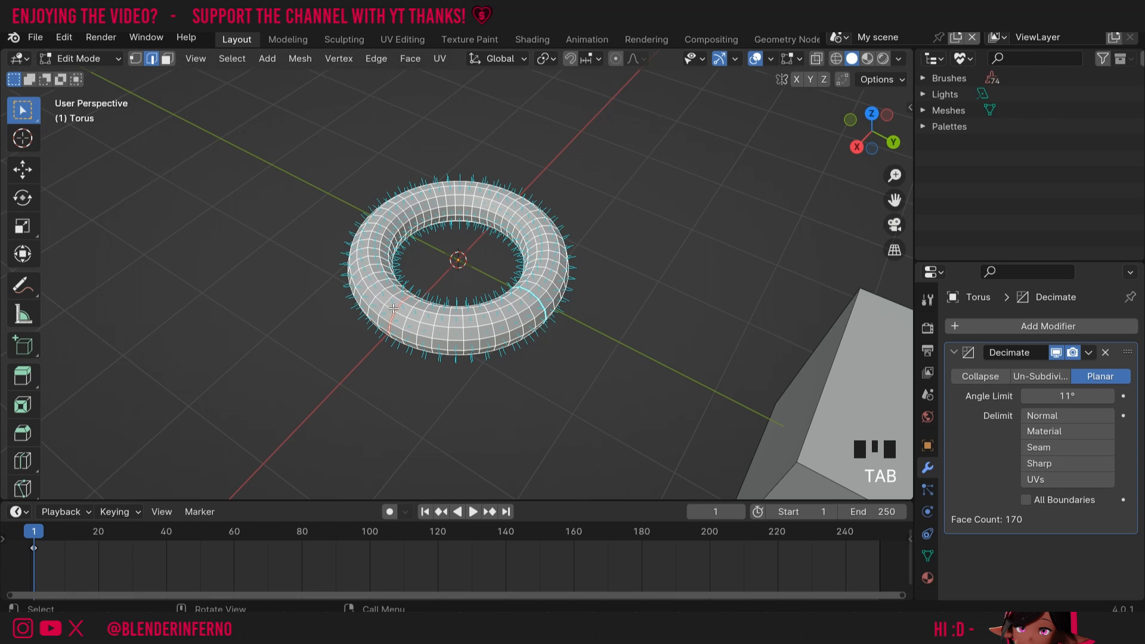
key(Tab)
click(1067, 448)
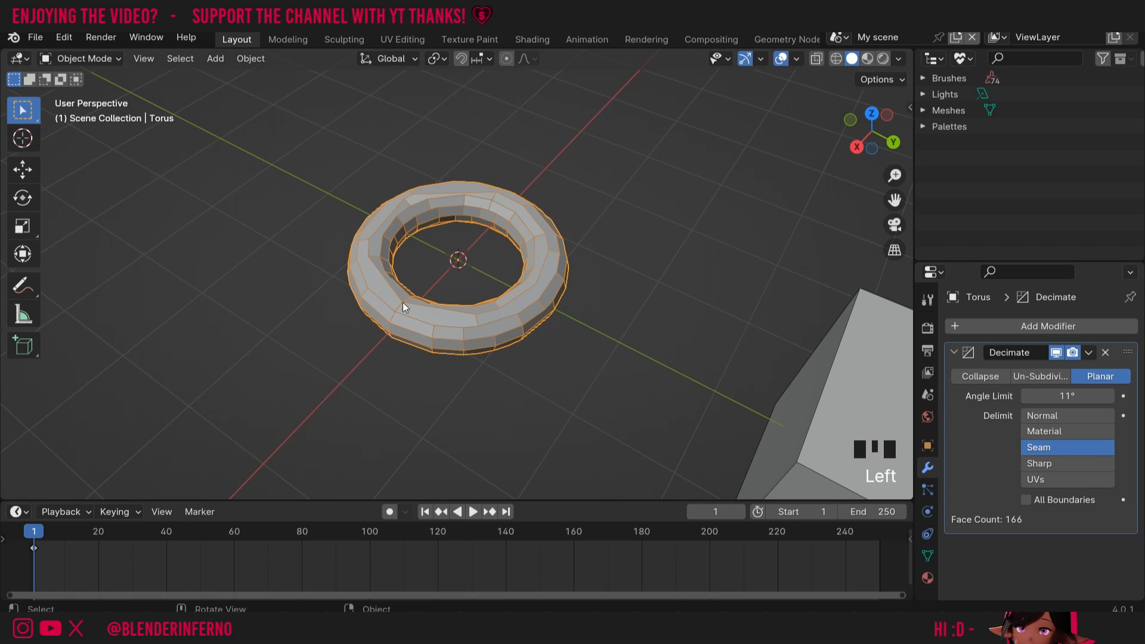
- Set the Angle Limit to 10°, change the delimit to Material and return the viewport to Solid shading
mouse_move(1067, 396)
mouse_down()
mouse_move(1091, 396)
mouse_move(1067, 396)
mouse_up()
click(1040, 431)
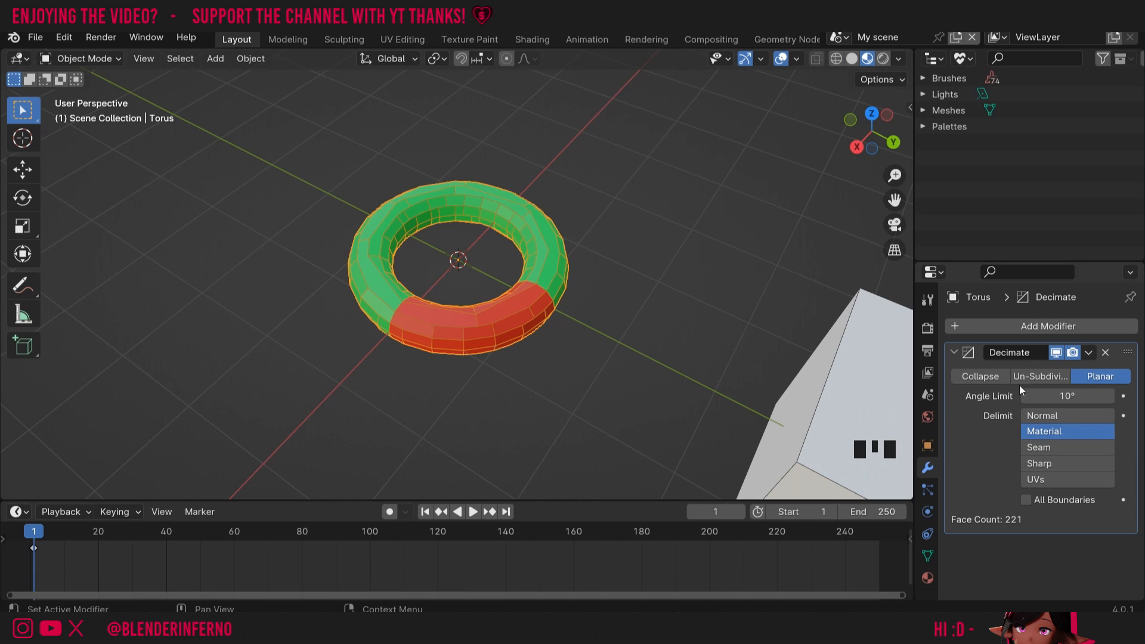
click(851, 58)
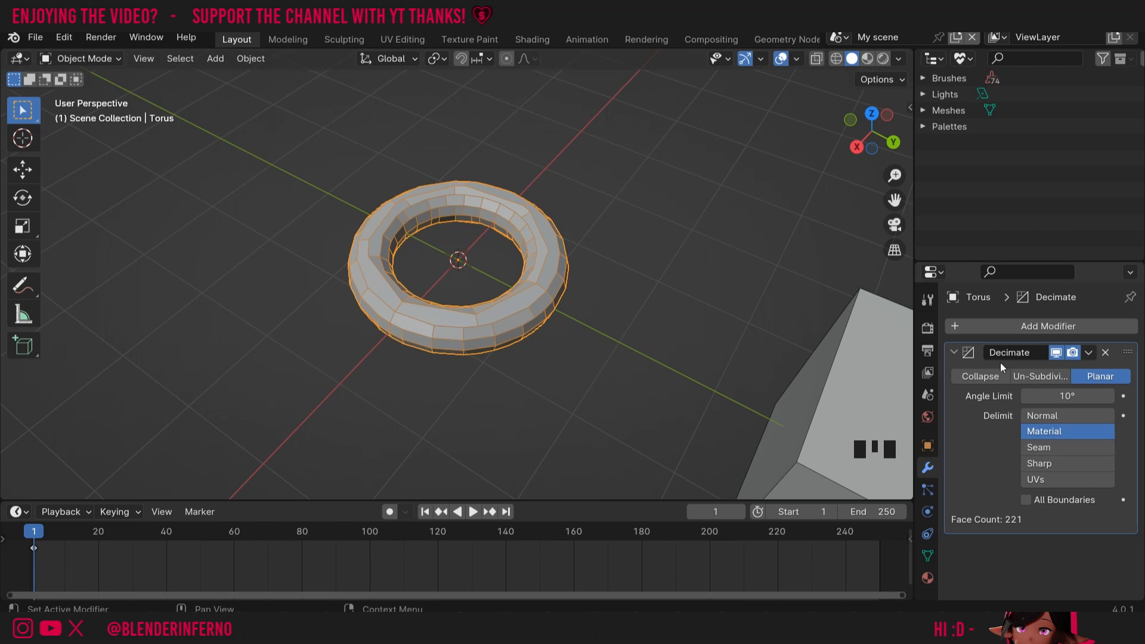
- Switch the Decimate modifier to Collapse, show the torus's vertex groups, and try a box selection of its front section in Edit Mode
click(979, 376)
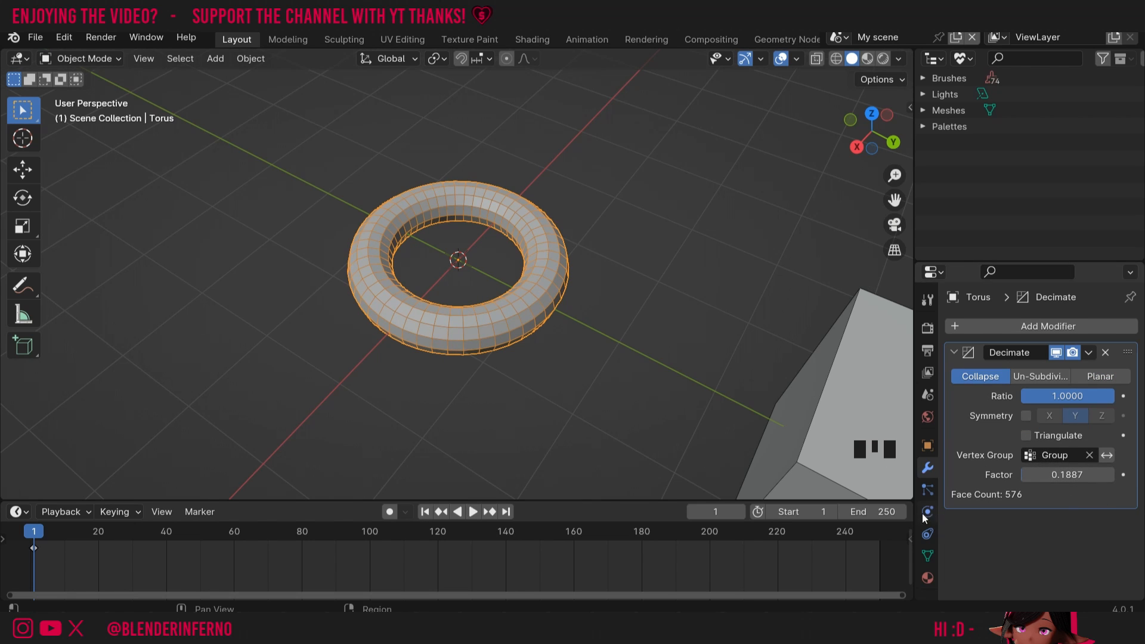
click(926, 555)
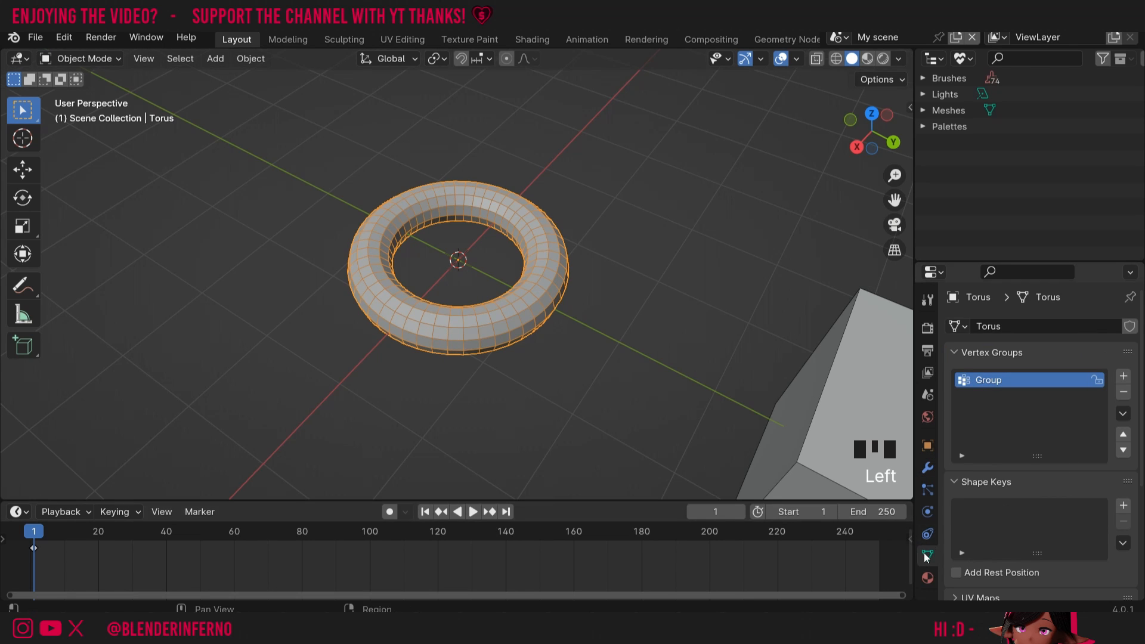
key(Tab)
click(566, 365)
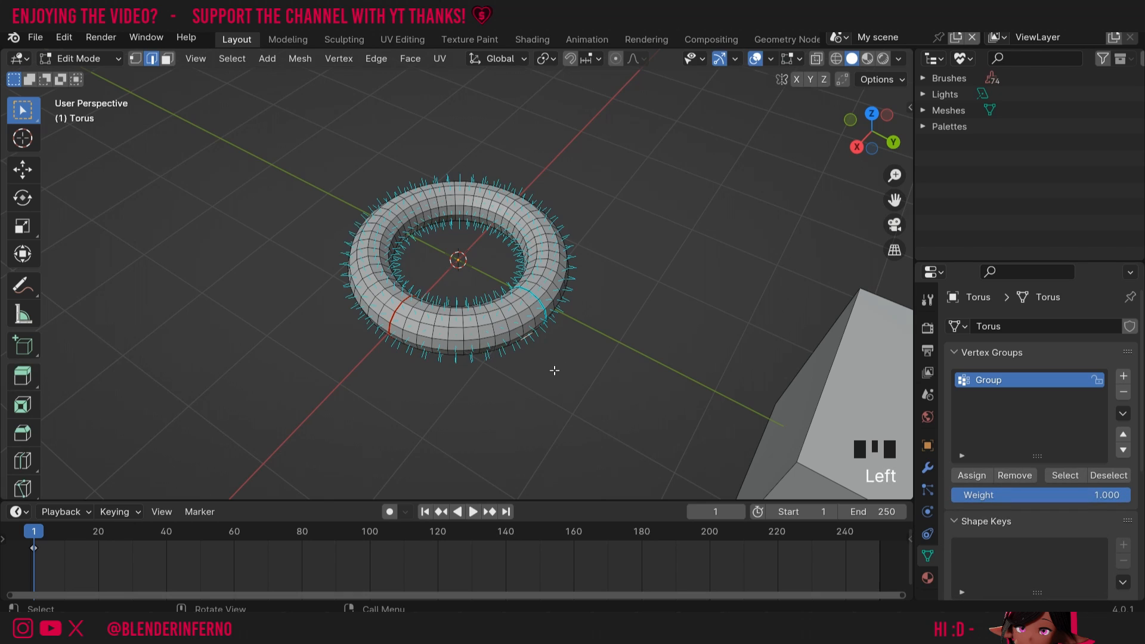
drag(542, 412, 428, 291)
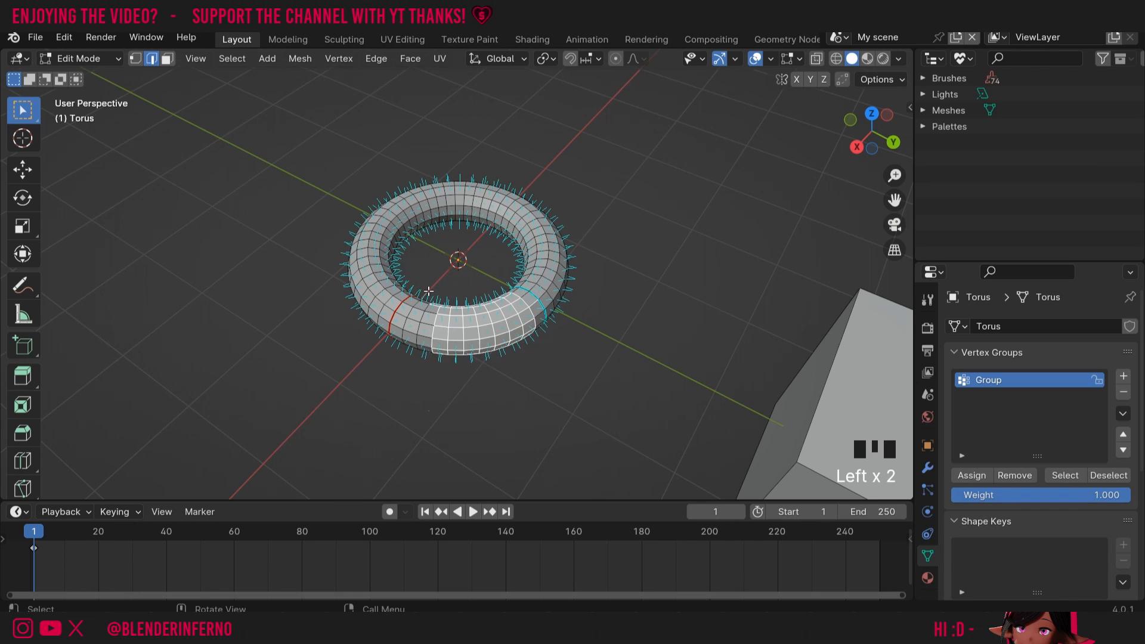
click(971, 475)
click(604, 378)
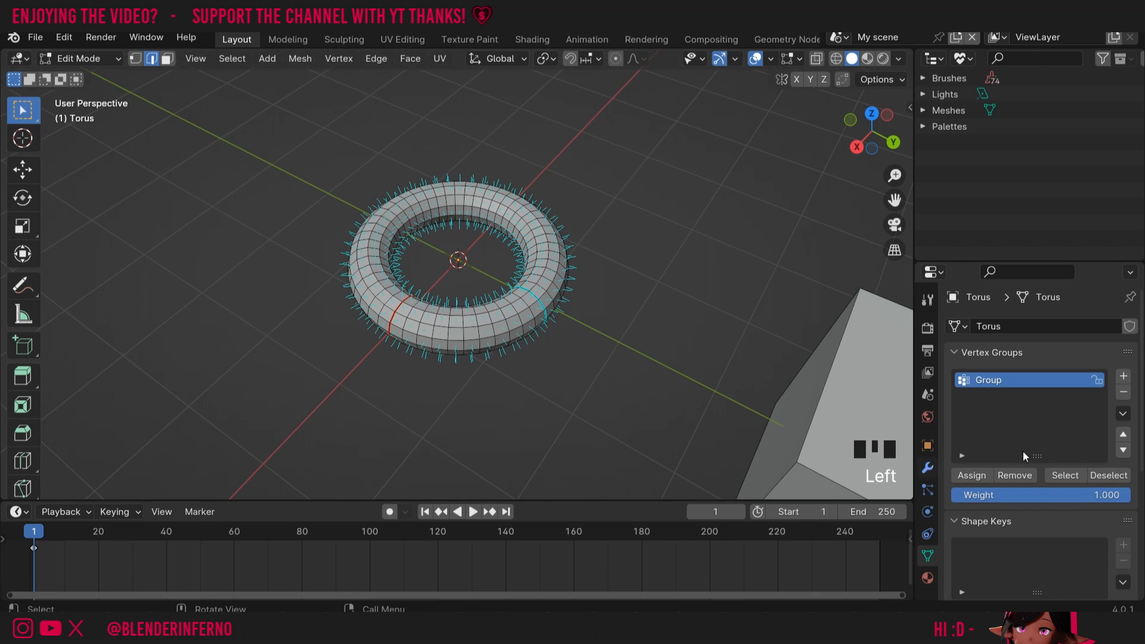
- Select the vertices assigned to the vertex group Group to inspect them, and return to the Decimate settings in Object Mode
click(997, 386)
click(1064, 475)
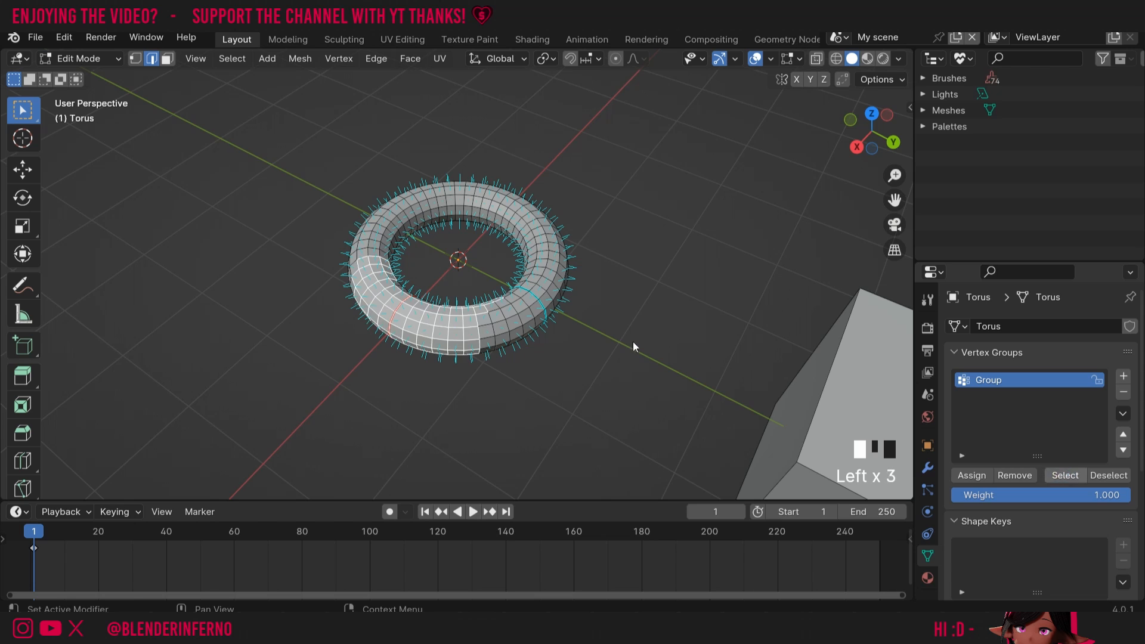
click(927, 468)
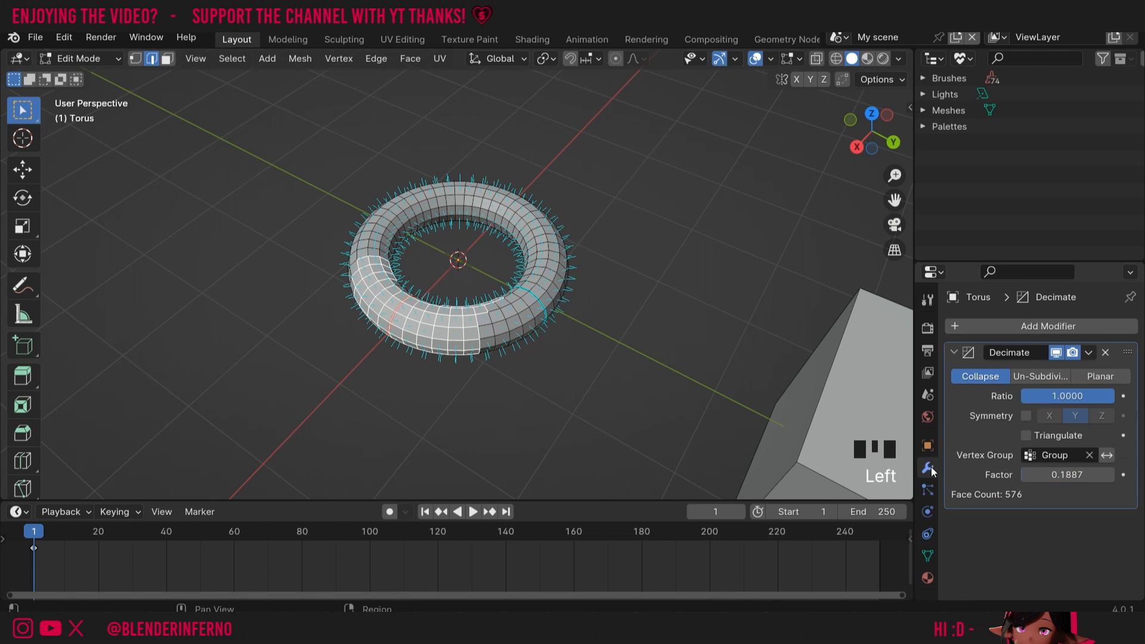
key(Tab)
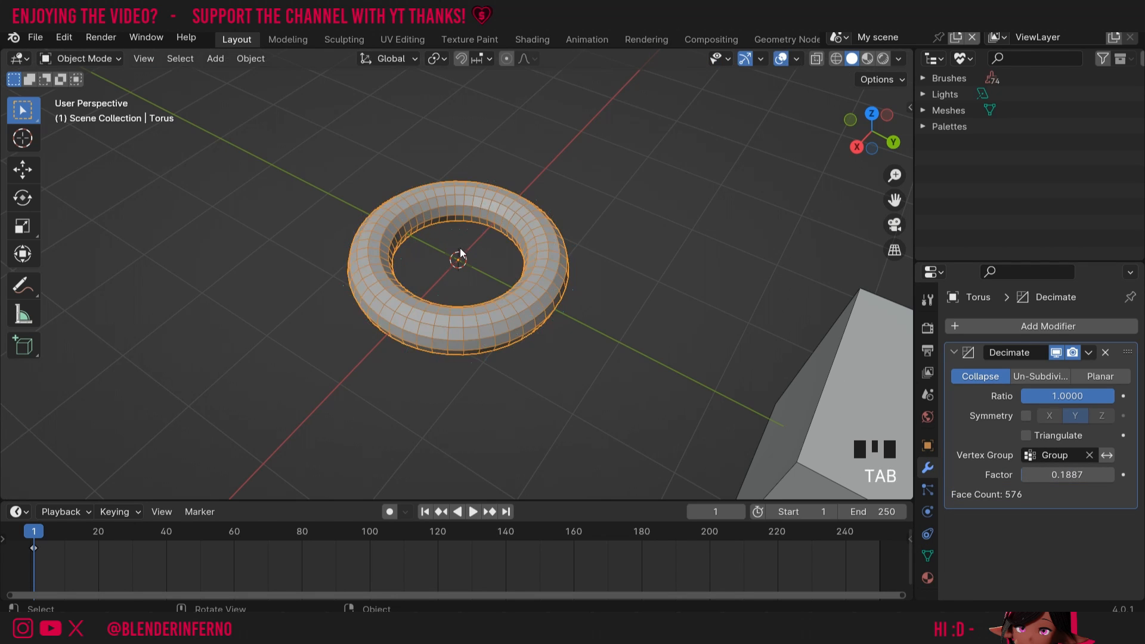
- Keep Group as the Decimate vertex group, and set the Ratio to 0.6604 and the group Factor to 0.4403
click(1058, 455)
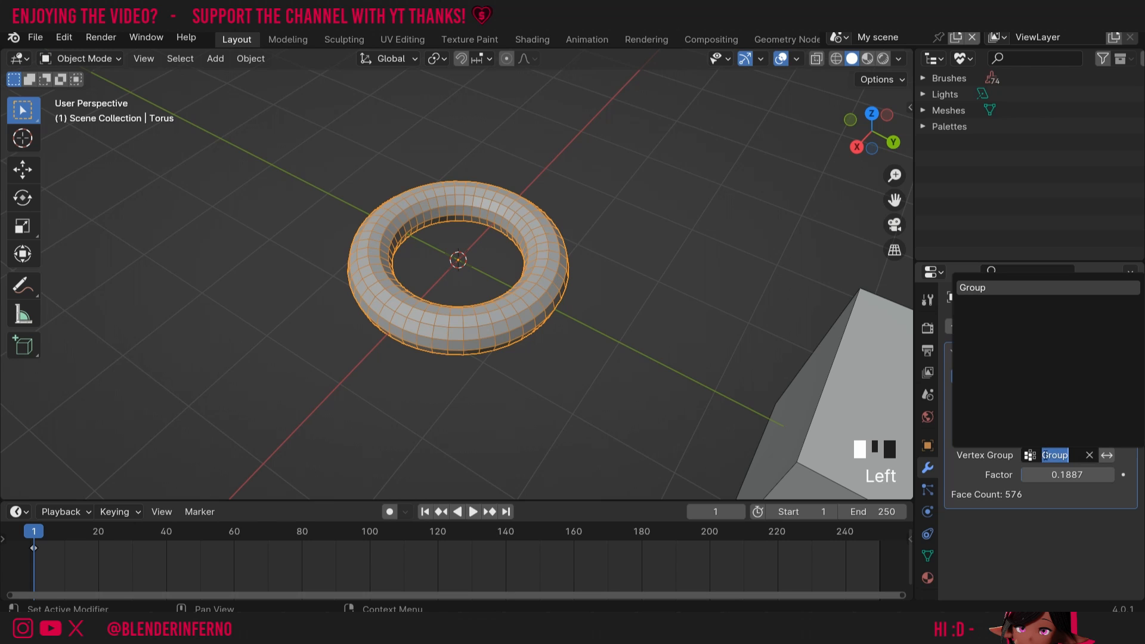
click(1006, 560)
mouse_move(1074, 396)
mouse_down()
mouse_move(1033, 396)
mouse_move(1065, 396)
mouse_up()
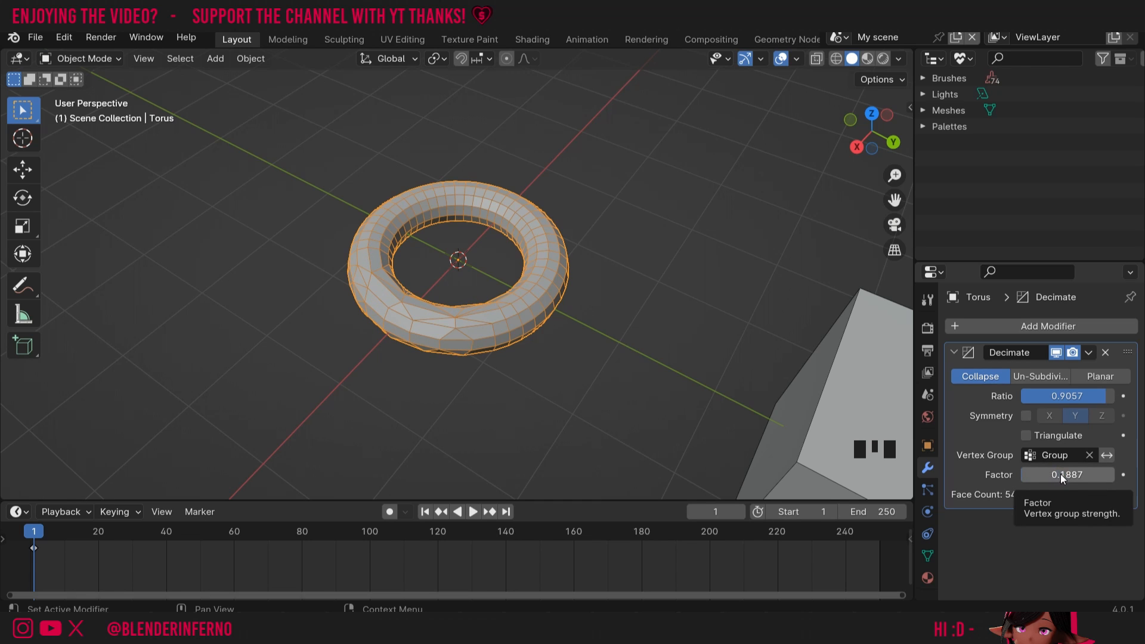
drag(1059, 474, 1023, 474)
drag(1083, 399, 1076, 477)
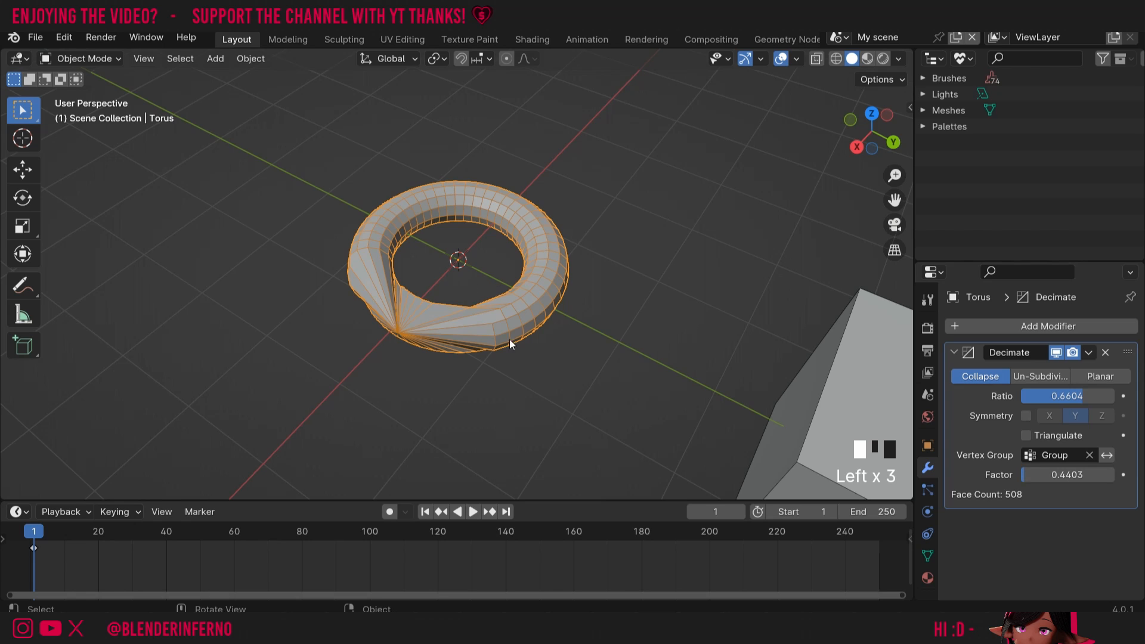